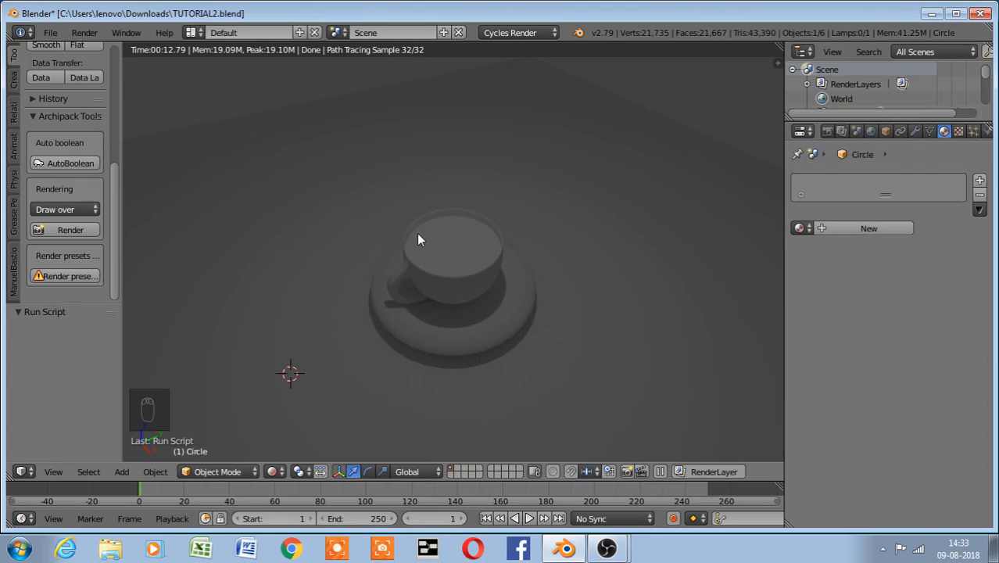
Switch the viewport to solid shading and add a new material to the cup
{"action": "left_click", "coordinate": [272, 472]}
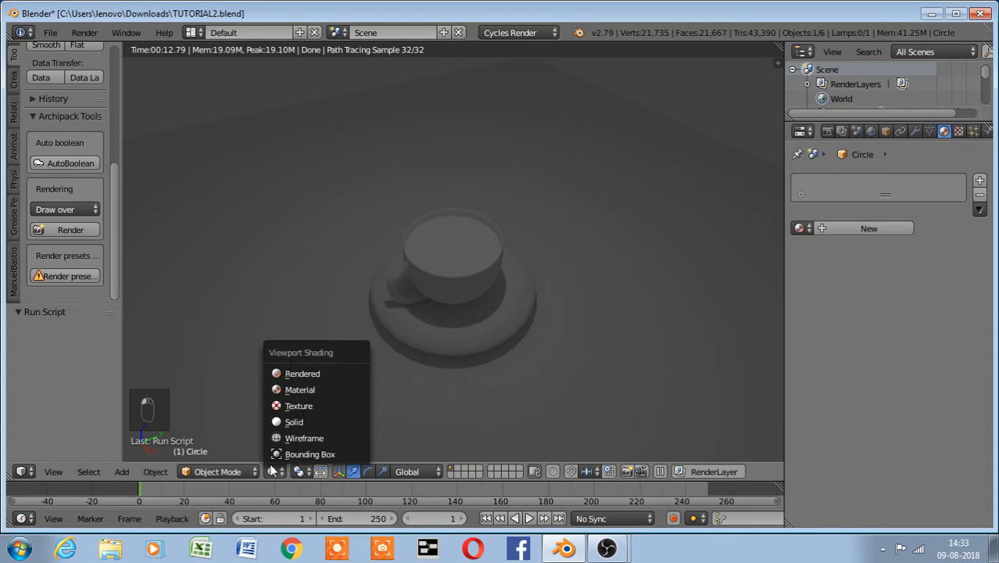
{"action": "left_click", "coordinate": [294, 421]}
{"action": "right_click", "coordinate": [481, 281]}
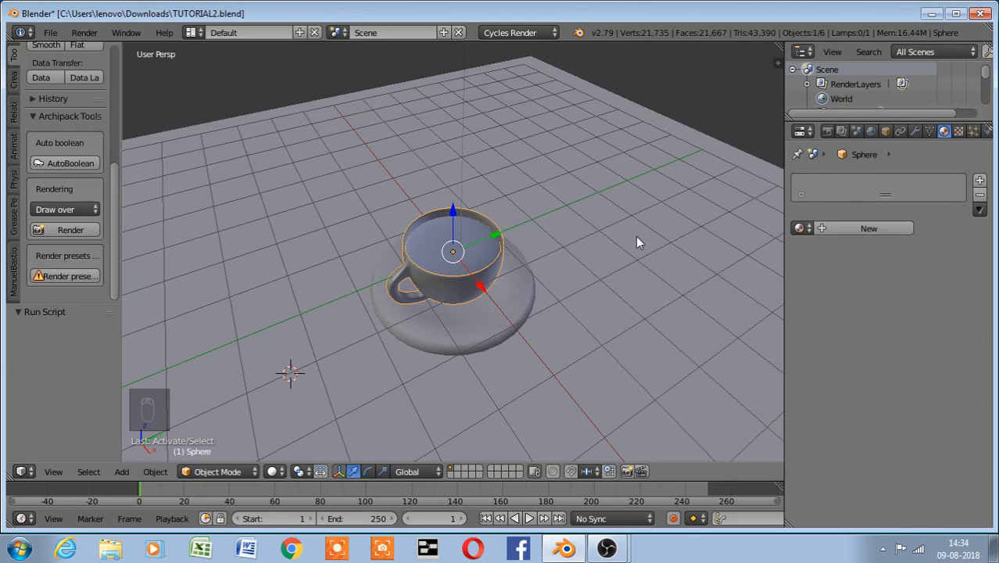
{"action": "left_click", "coordinate": [828, 132]}
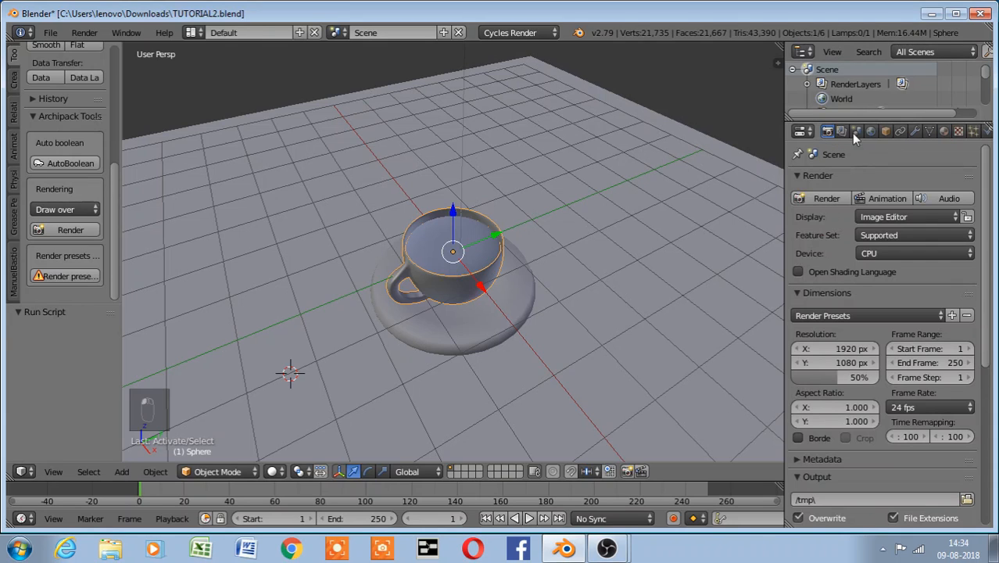
{"action": "left_click", "coordinate": [944, 131]}
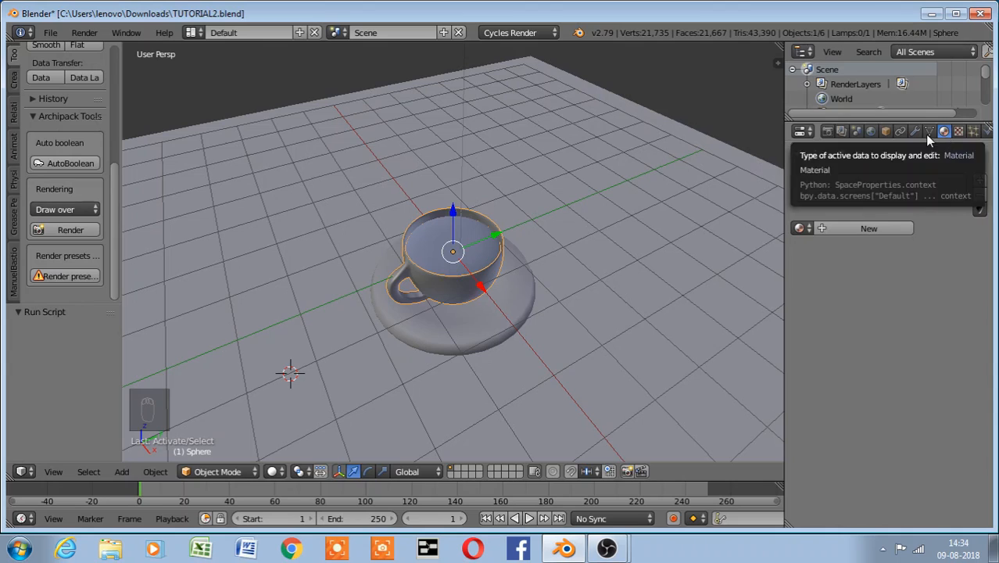
{"action": "left_click", "coordinate": [887, 230]}
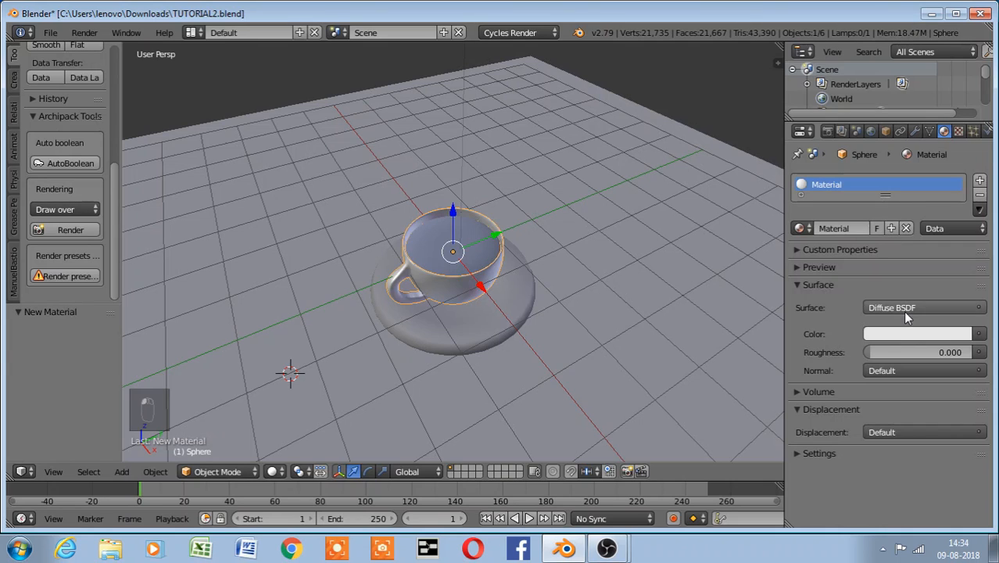
Preview the scene in rendered shading and set the cup material's diffuse color to orange
{"action": "left_click", "coordinate": [273, 473]}
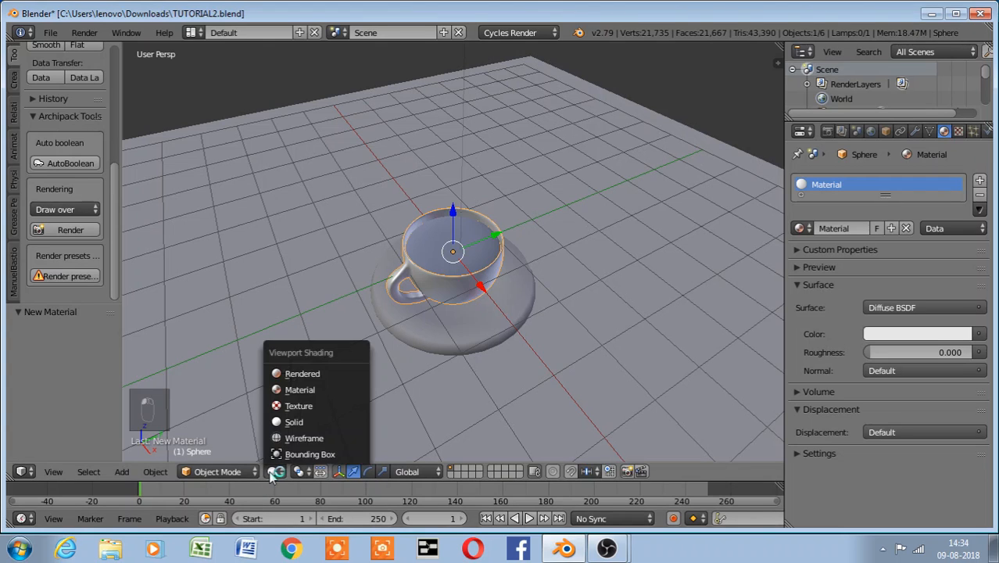
{"action": "left_click", "coordinate": [316, 375]}
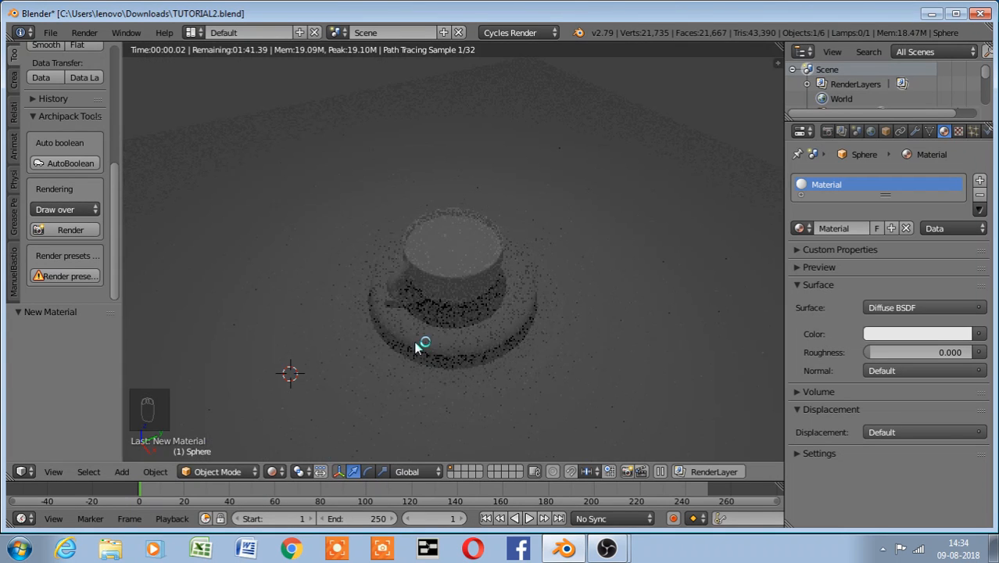
{"action": "key", "text": "KP_Add"}
{"action": "key", "text": "KP_Add"}
{"action": "key", "text": "KP_Add"}
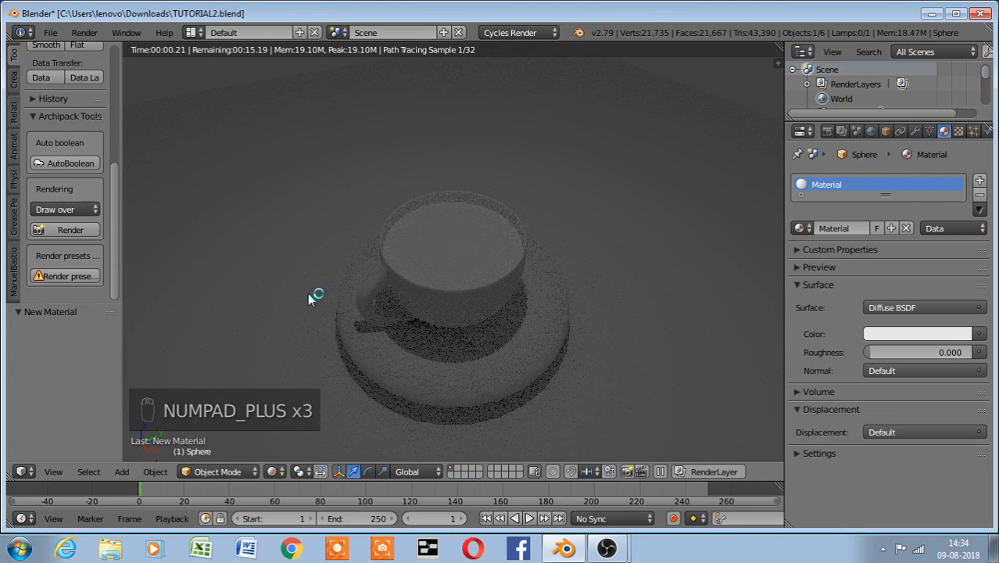
{"action": "left_click", "coordinate": [918, 334]}
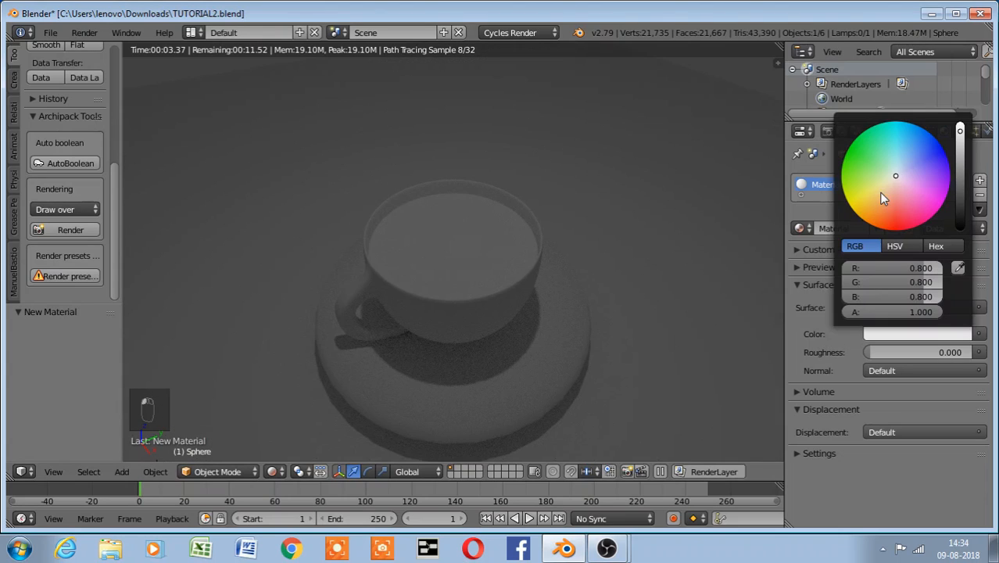
{"action": "left_click_drag", "start_coordinate": [882, 195], "coordinate": [888, 206]}
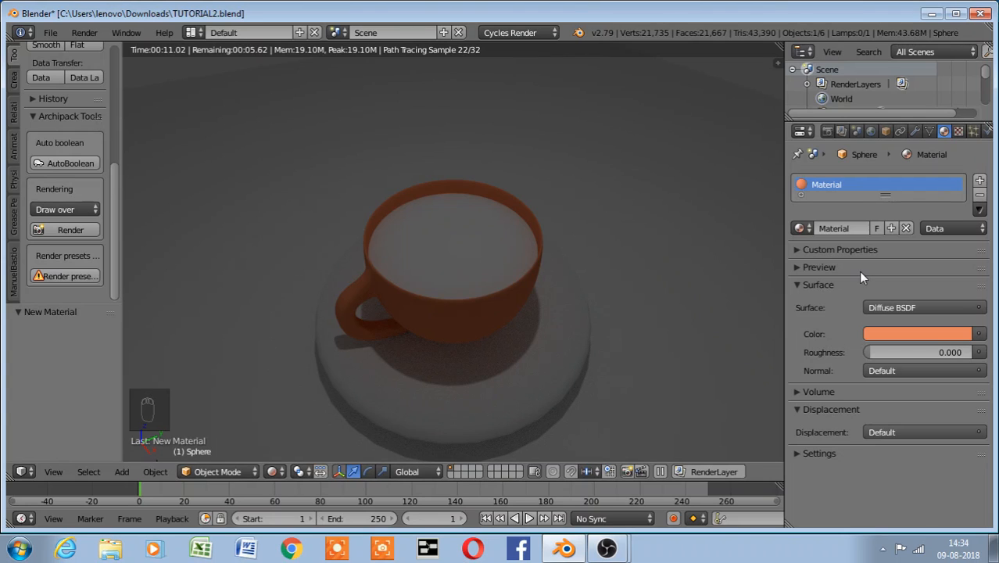
Try the Transparent BSDF, Emission and Glossy BSDF surface shaders on the cup's material
{"action": "left_click", "coordinate": [882, 309]}
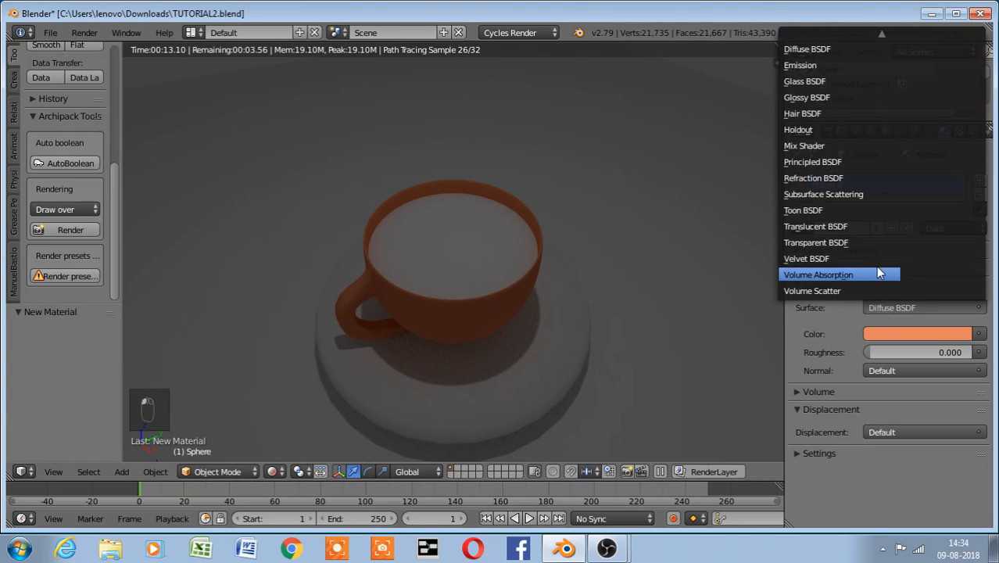
{"action": "left_click", "coordinate": [860, 241]}
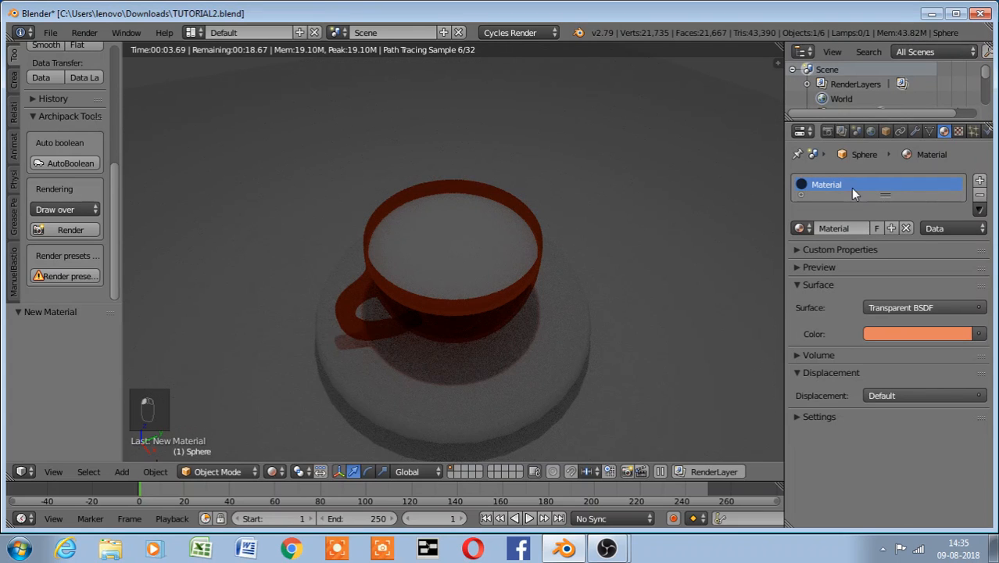
{"action": "left_click", "coordinate": [896, 307]}
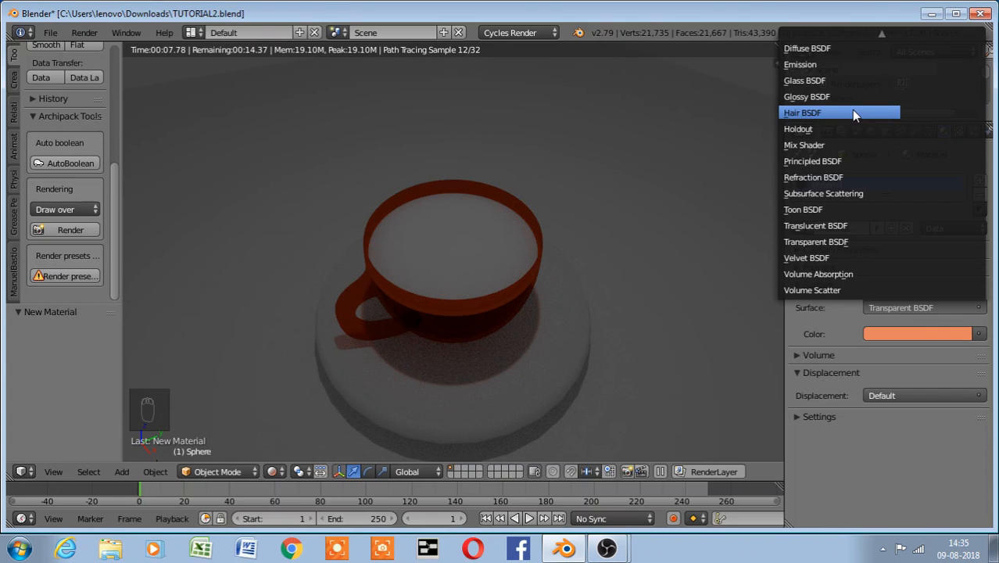
{"action": "left_click", "coordinate": [852, 64]}
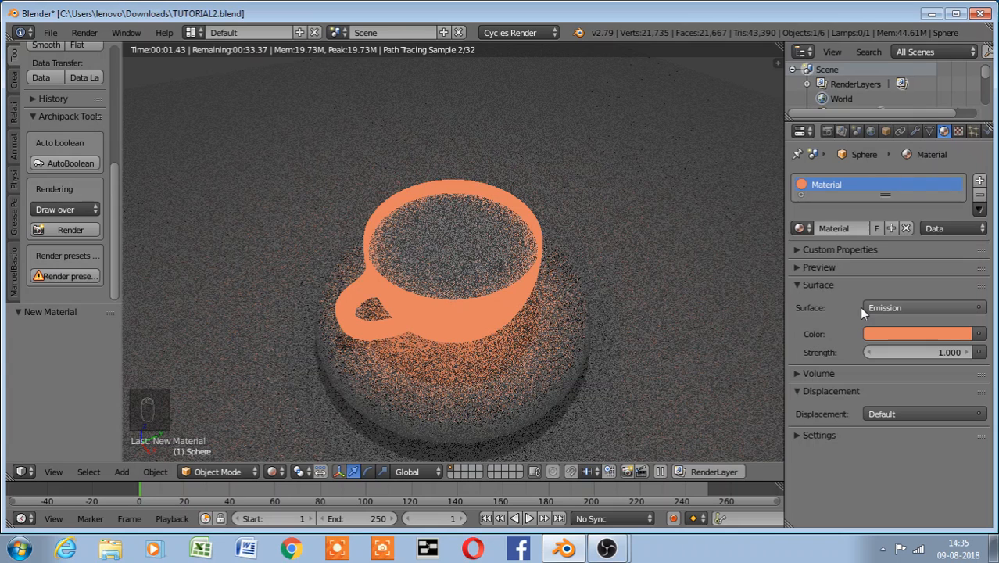
{"action": "left_click", "coordinate": [863, 307]}
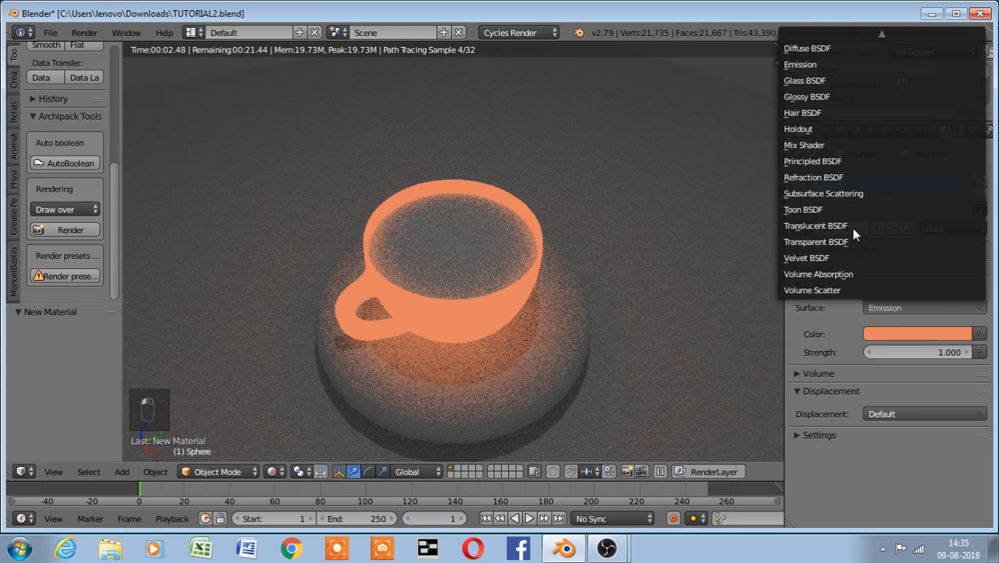
{"action": "left_click", "coordinate": [821, 97]}
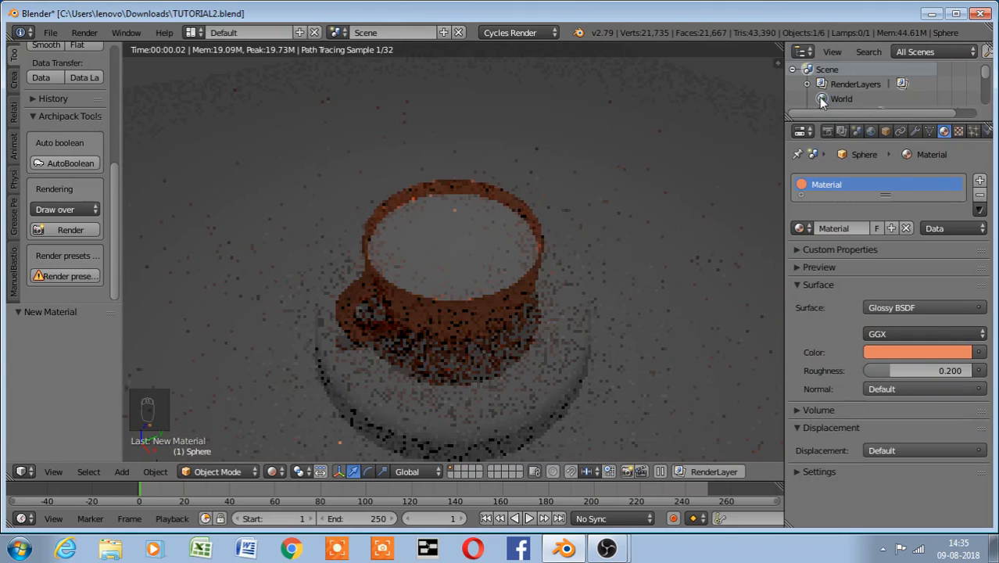
Expand the material preview and try the Anisotropic BSDF and Refraction BSDF shaders on the cup
{"action": "left_click", "coordinate": [866, 267]}
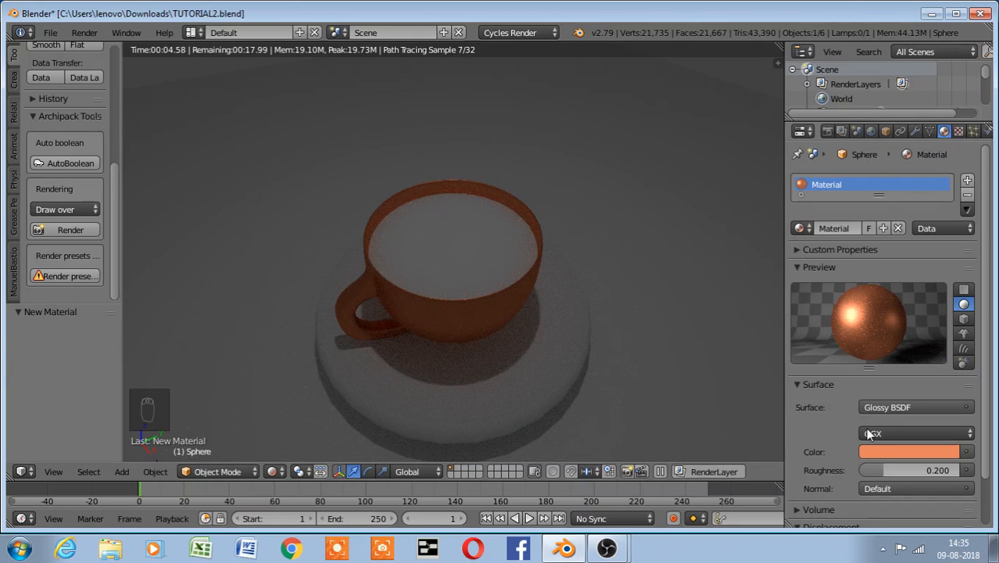
{"action": "left_click", "coordinate": [889, 407]}
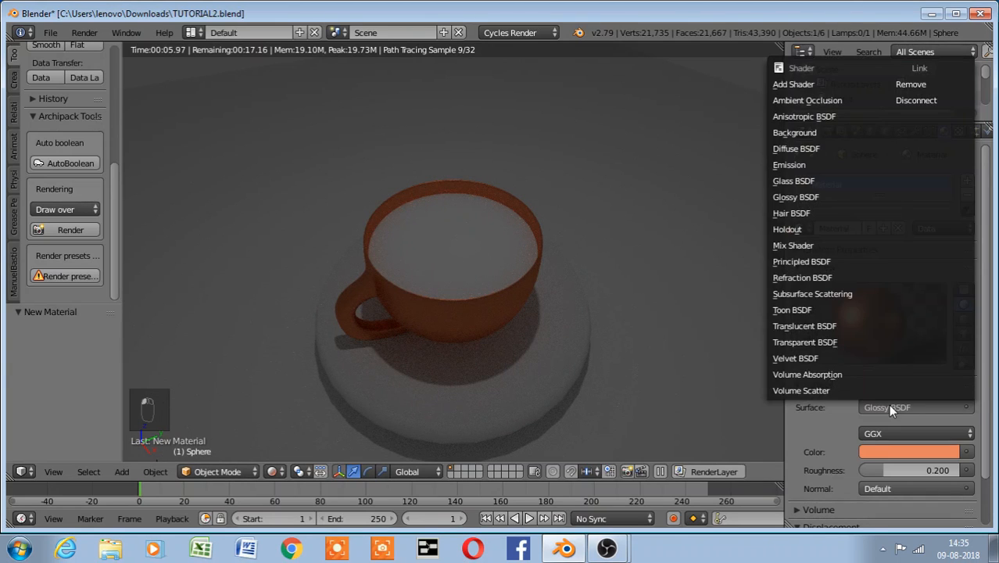
{"action": "left_click", "coordinate": [817, 117]}
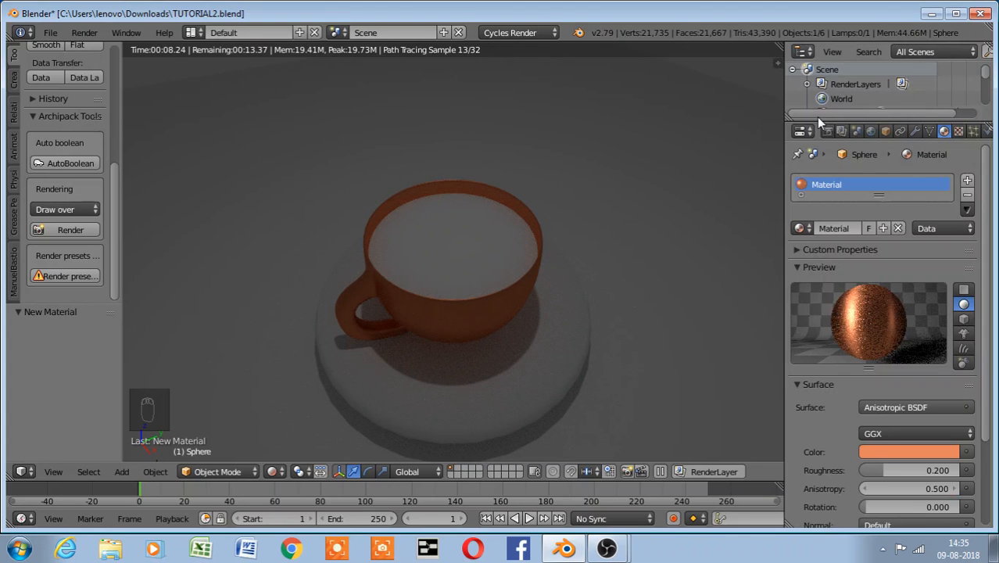
{"action": "left_click", "coordinate": [901, 407]}
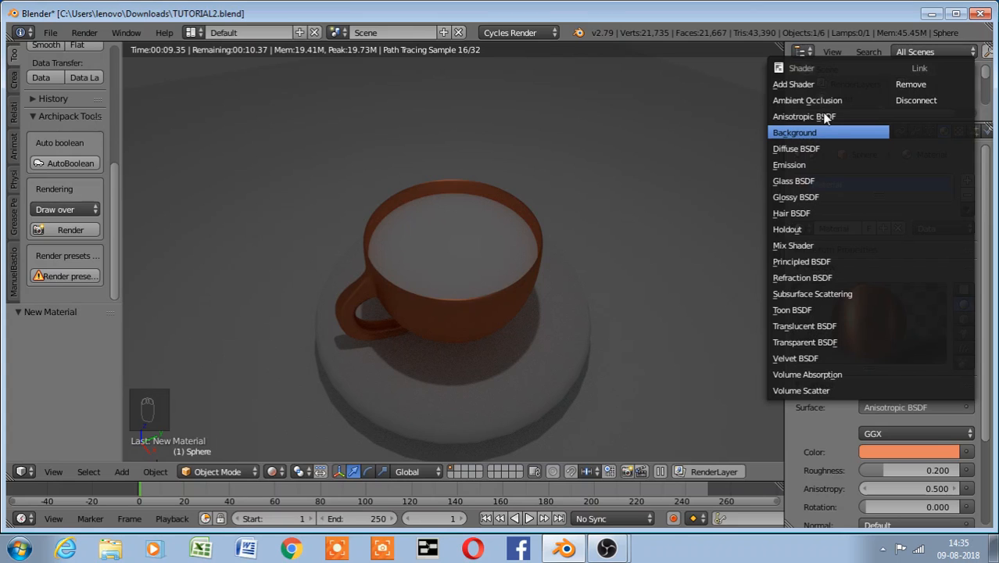
{"action": "left_click", "coordinate": [795, 277]}
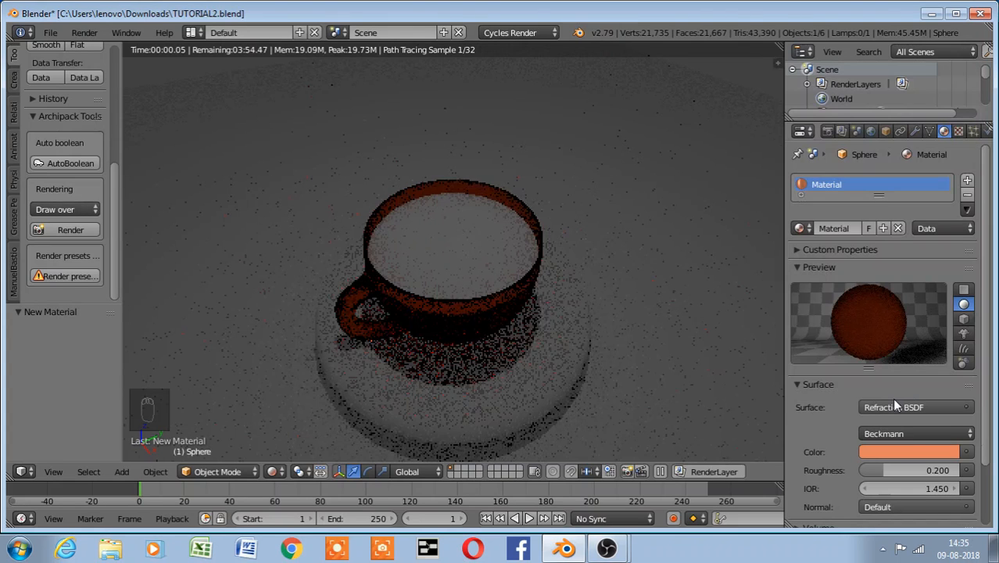
Set the cup's surface shader to Principled BSDF with metallic 0.016 and roughness 0.192
{"action": "left_click", "coordinate": [896, 407]}
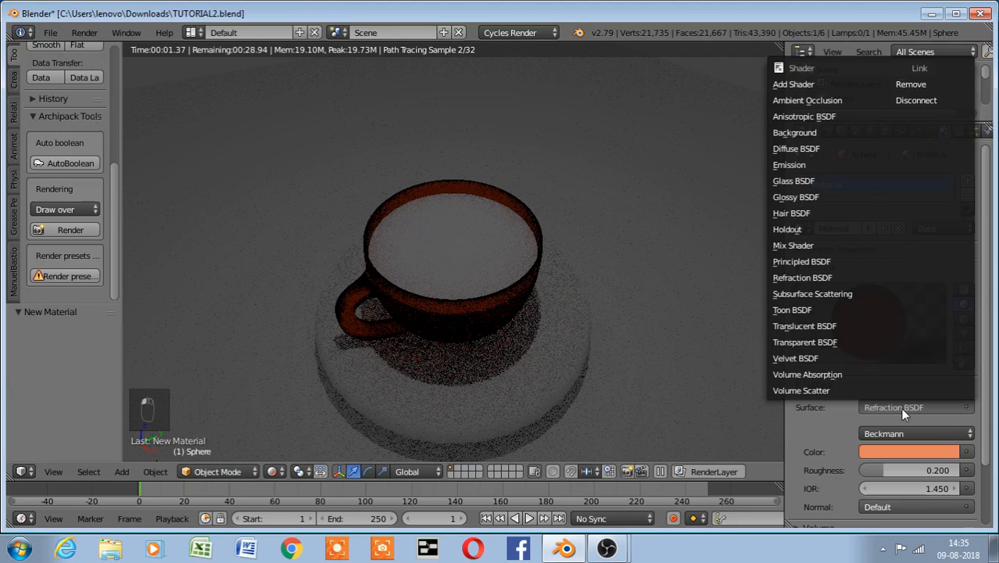
{"action": "left_click", "coordinate": [827, 262]}
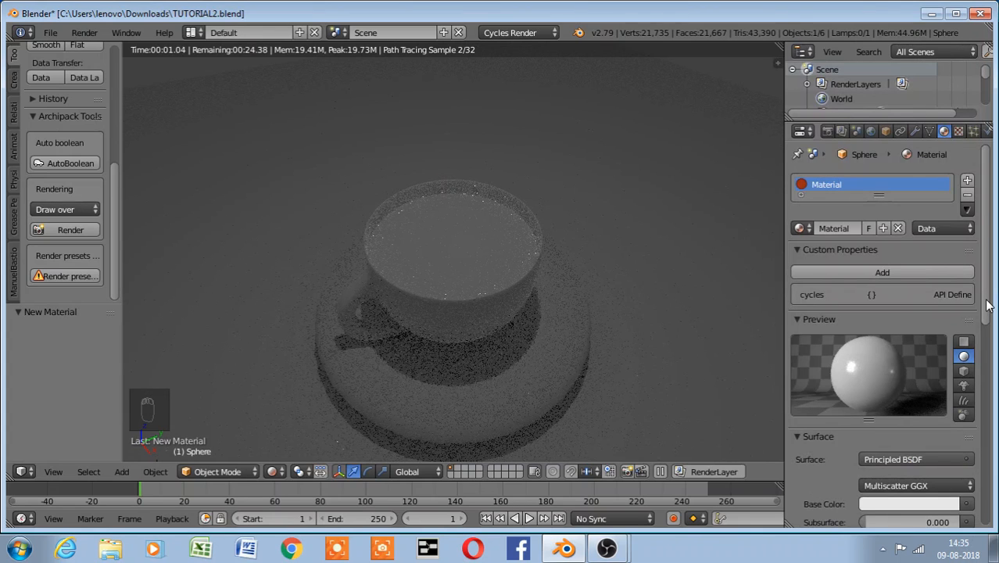
{"action": "left_click_drag", "start_coordinate": [987, 304], "coordinate": [993, 401]}
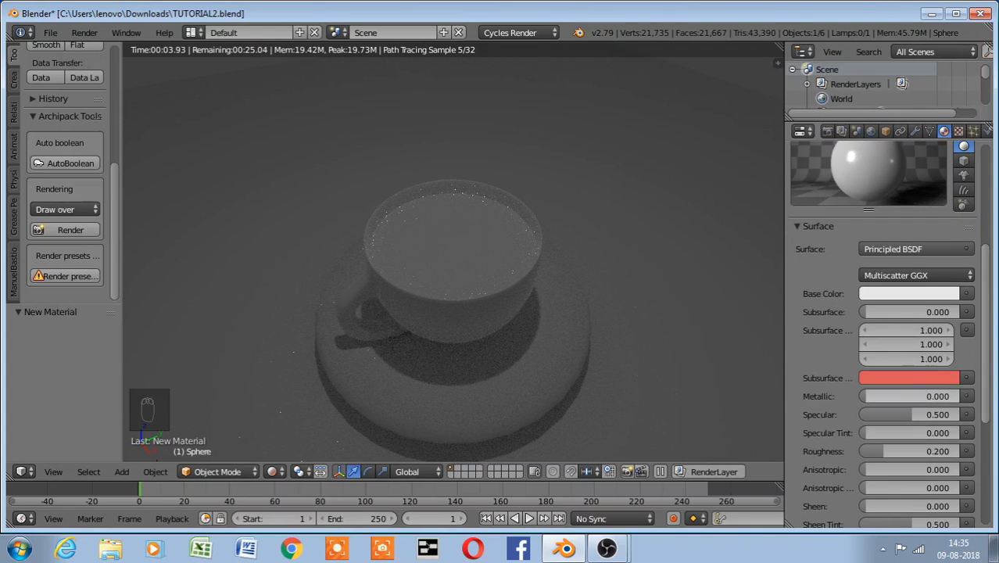
{"action": "left_click_drag", "start_coordinate": [907, 397], "coordinate": [911, 396]}
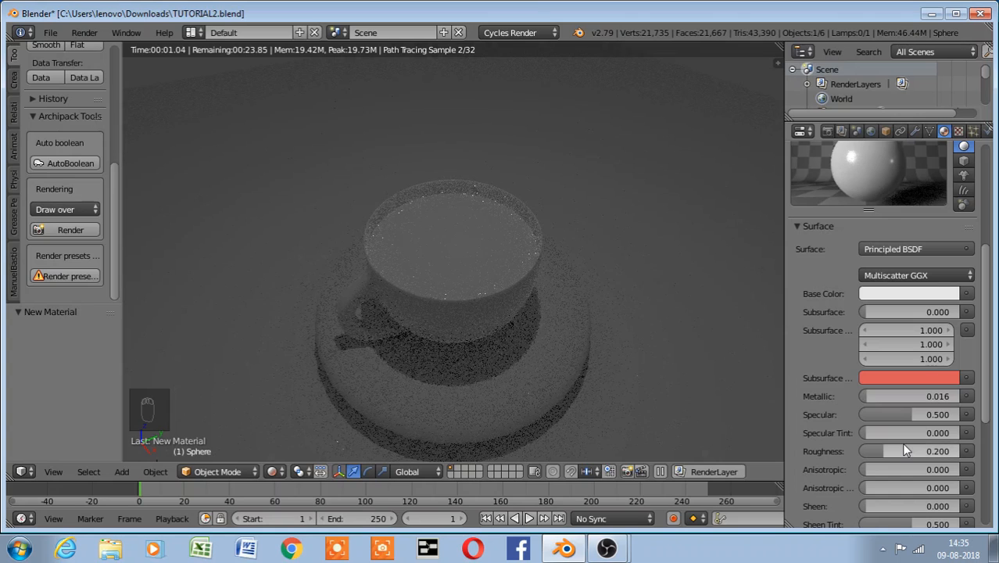
{"action": "left_click_drag", "start_coordinate": [886, 451], "coordinate": [881, 453]}
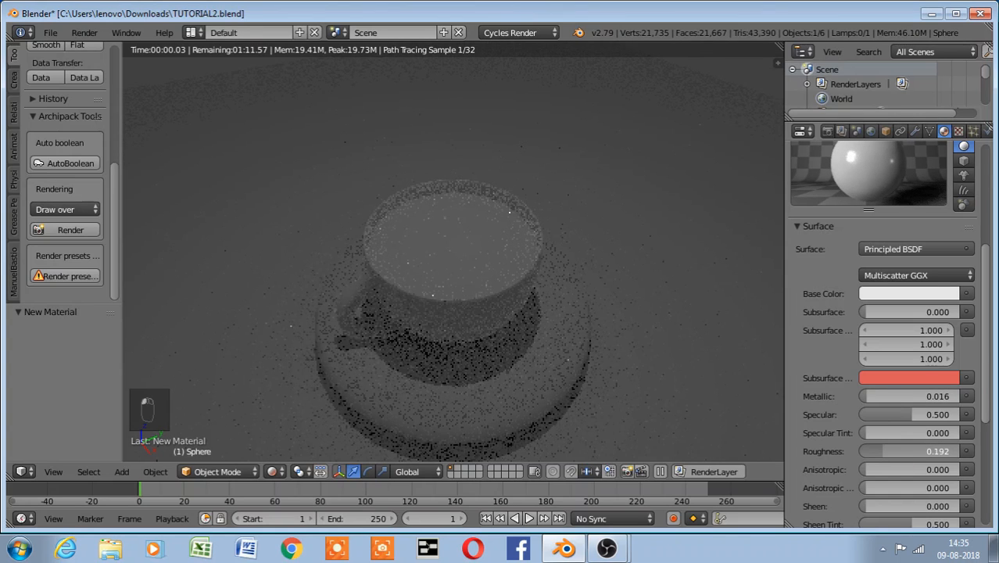
{"action": "left_click", "coordinate": [882, 452]}
{"action": "left_click", "coordinate": [478, 412]}
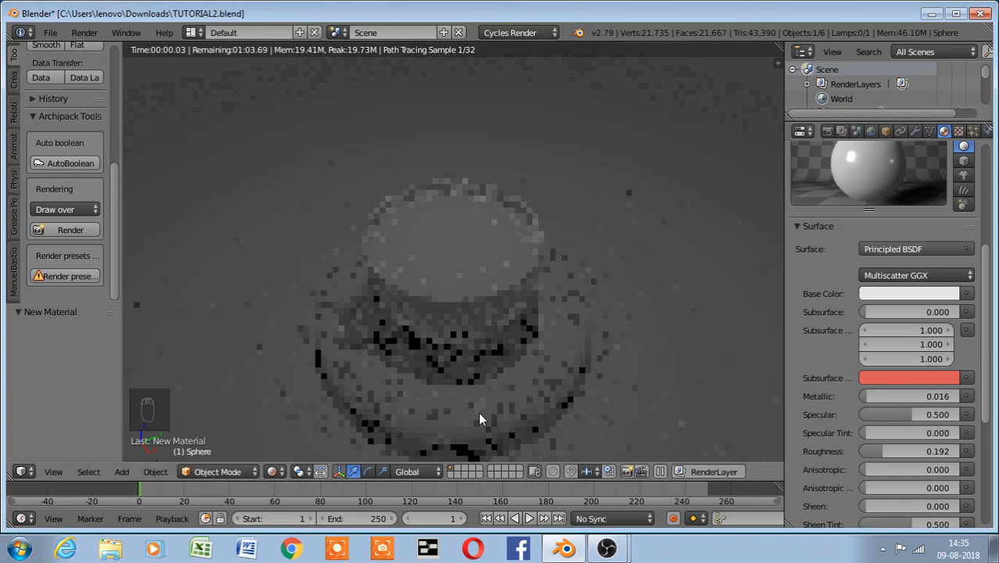
Return the viewport to solid shading and lower the cup material's roughness to 0.000
{"action": "left_click", "coordinate": [273, 471]}
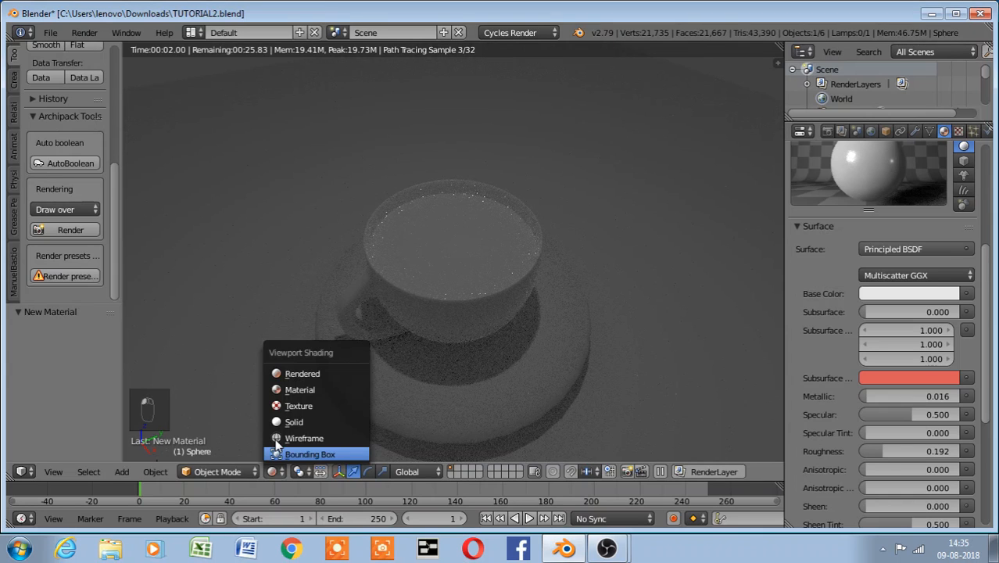
{"action": "left_click", "coordinate": [313, 422]}
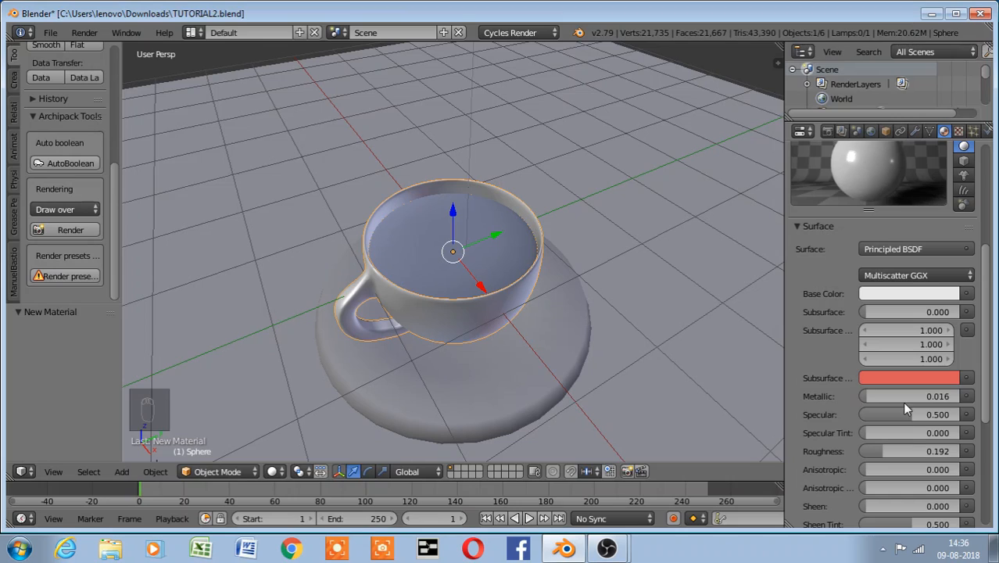
{"action": "left_click_drag", "start_coordinate": [895, 451], "coordinate": [861, 451]}
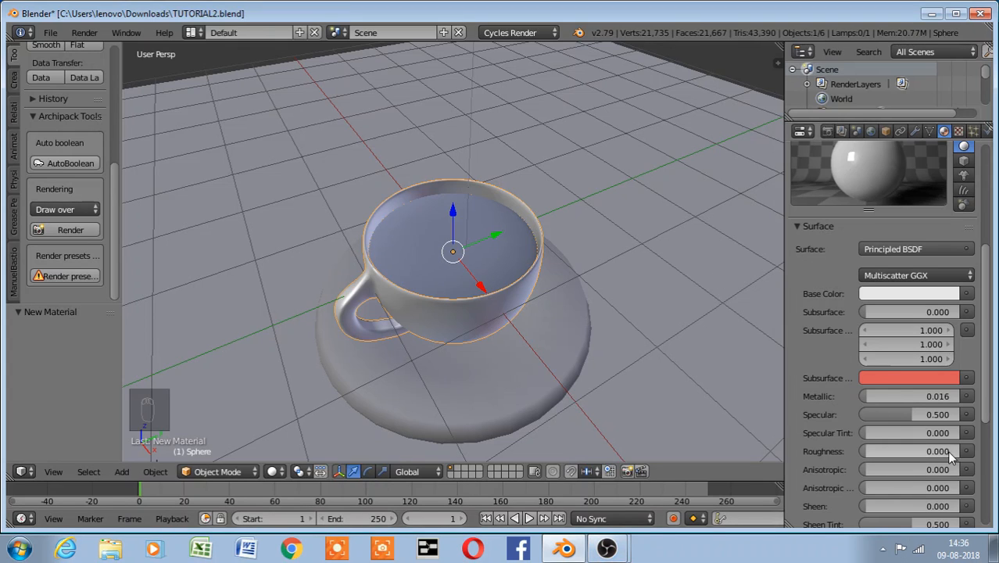
Set the cup material's sheen to 0.147 and its clearcoat to 0.093
{"action": "scroll", "coordinate": [825, 481], "scroll_direction": "up", "scroll_amount": 2}
{"action": "scroll", "coordinate": [825, 483], "scroll_direction": "up", "scroll_amount": 5}
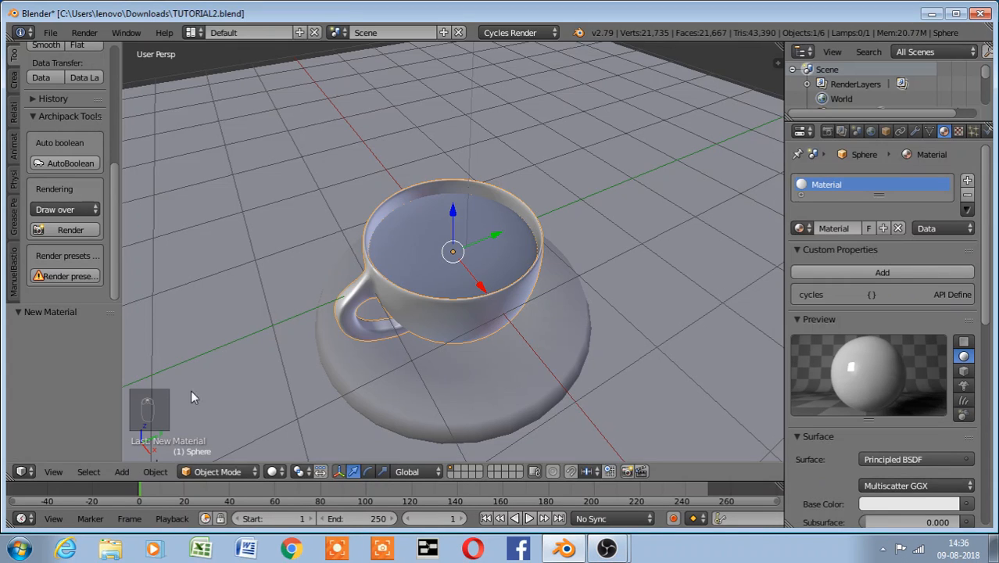
{"action": "scroll", "coordinate": [989, 305], "scroll_direction": "down", "scroll_amount": 10}
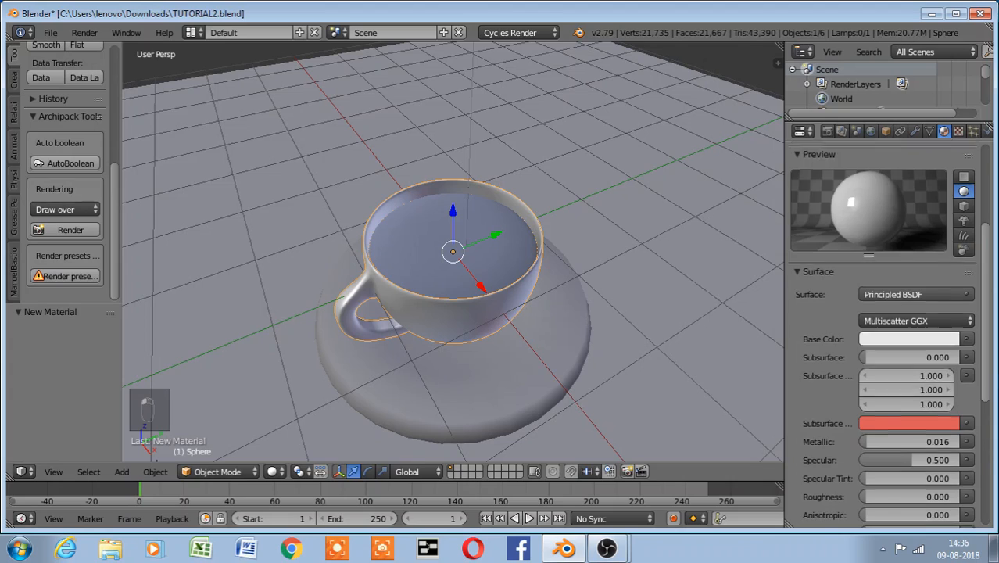
{"action": "left_click_drag", "start_coordinate": [891, 415], "coordinate": [905, 414]}
{"action": "mouse_move", "coordinate": [877, 445]}
{"action": "left_mouse_down"}
{"action": "mouse_move", "coordinate": [886, 446]}
{"action": "mouse_move", "coordinate": [876, 446]}
{"action": "left_mouse_up"}
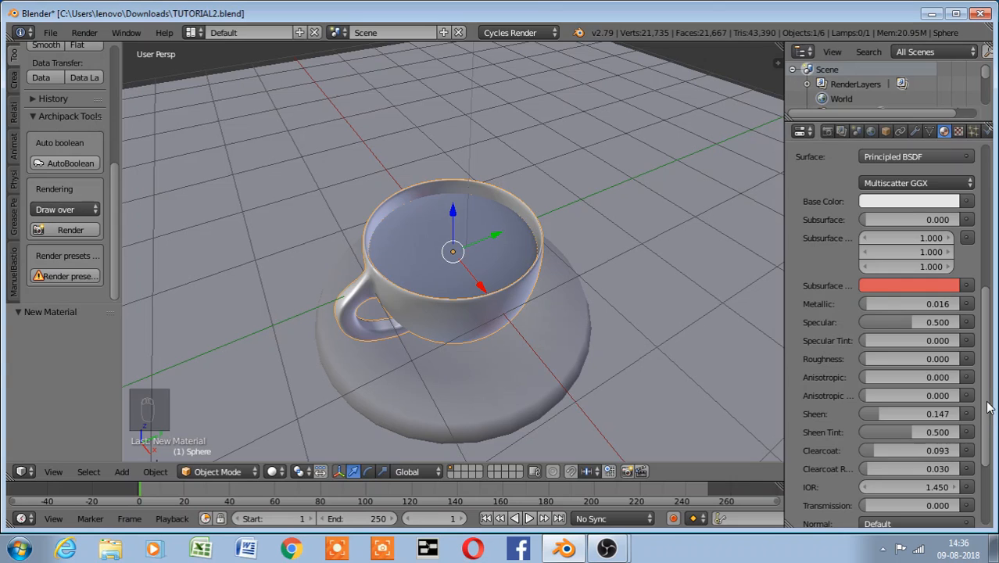
Switch the viewport to rendered shading to preview the cup's glossy material
{"action": "scroll", "coordinate": [853, 316], "scroll_direction": "up", "scroll_amount": 8}
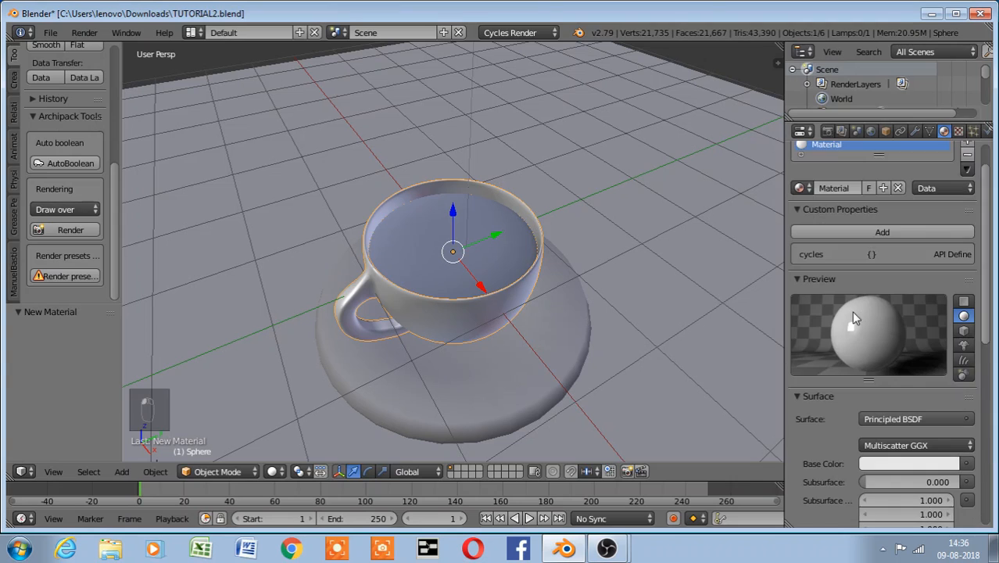
{"action": "left_click", "coordinate": [273, 471]}
{"action": "left_click", "coordinate": [303, 375]}
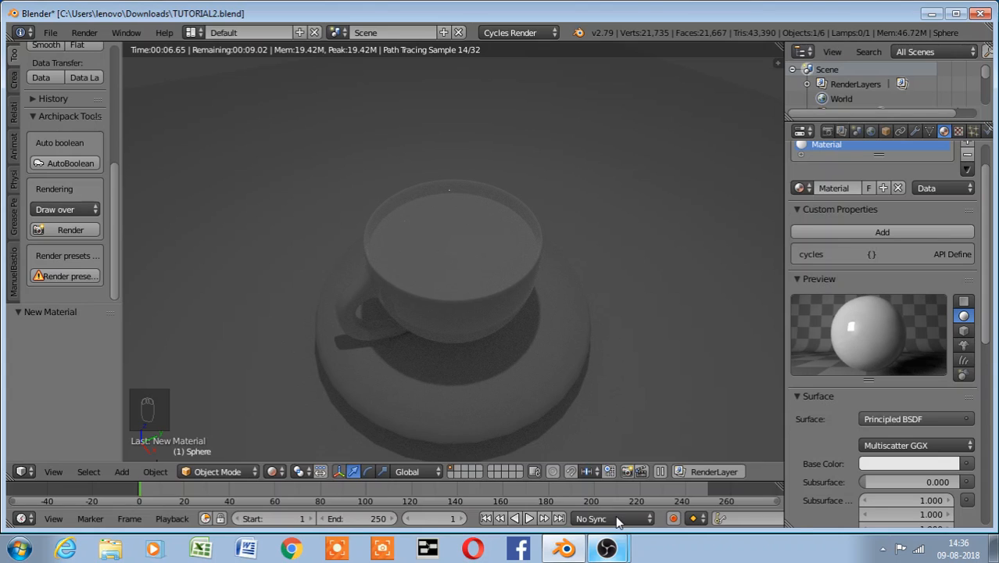
{"action": "left_click", "coordinate": [607, 547]}
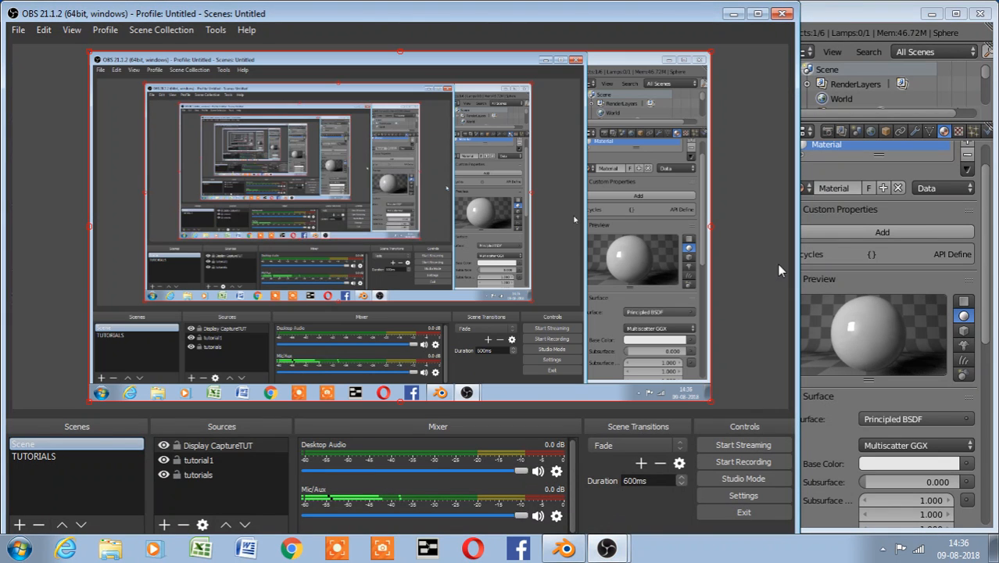
{"action": "left_click", "coordinate": [784, 14]}
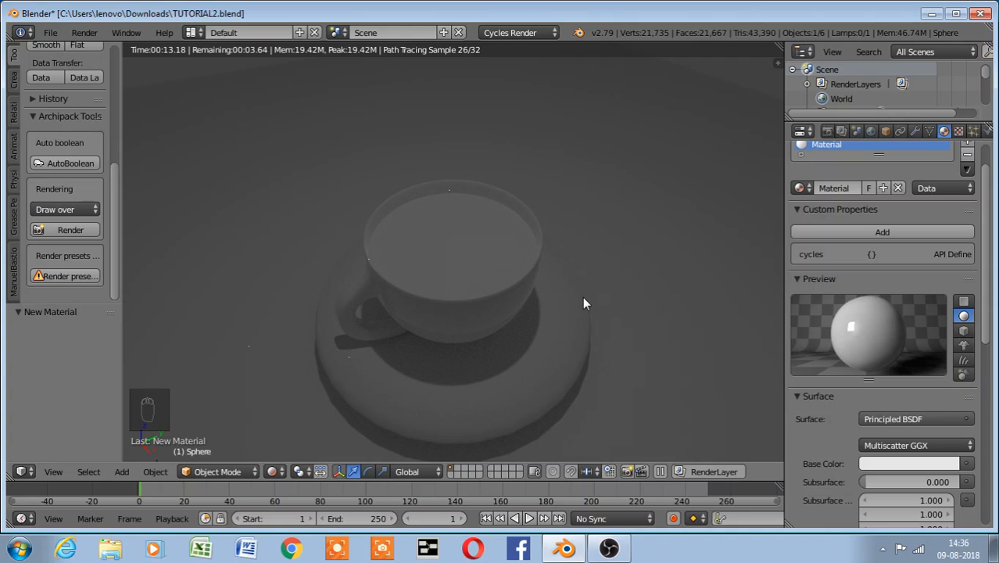
{"action": "left_click", "coordinate": [611, 550]}
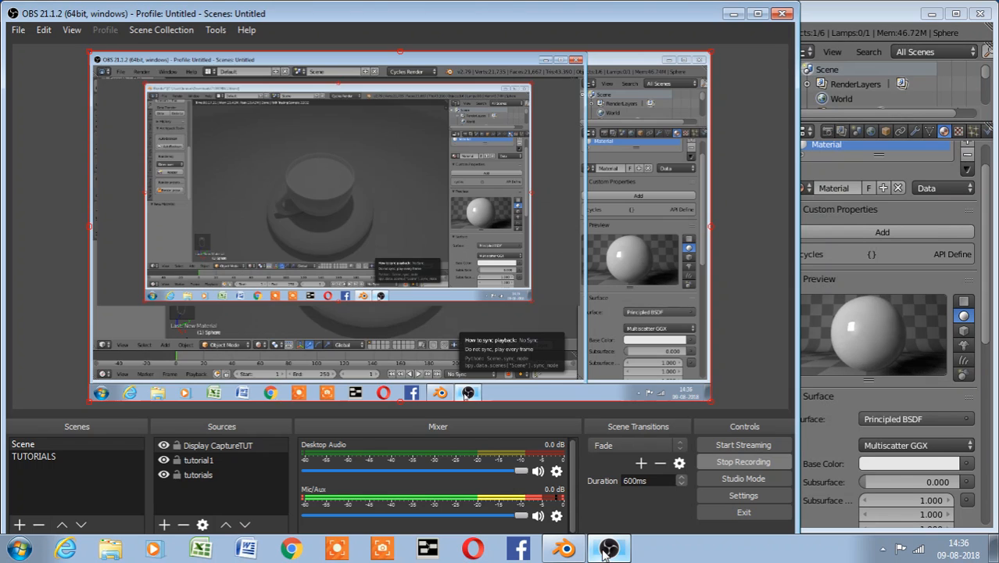
{"action": "left_click", "coordinate": [782, 14]}
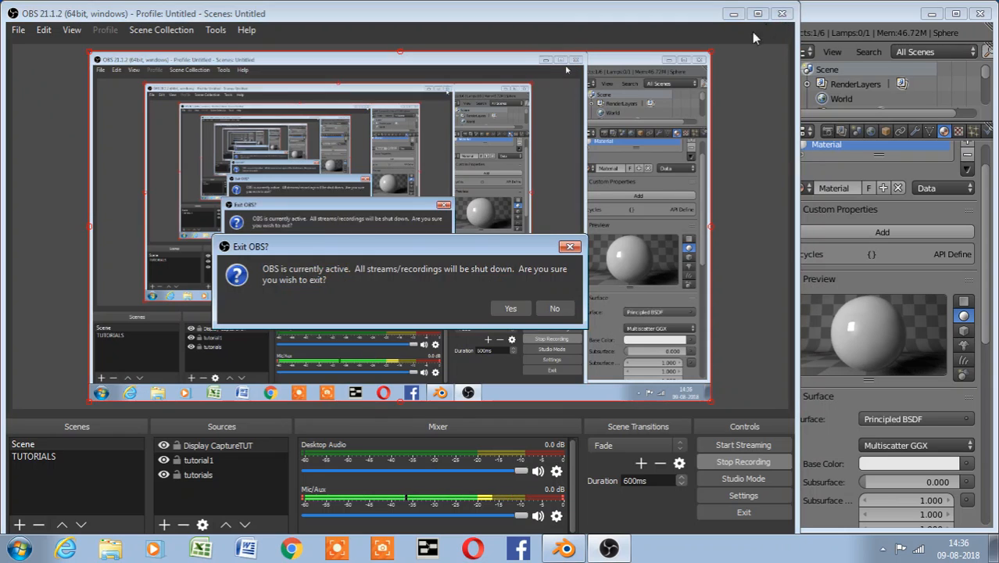
{"action": "left_click", "coordinate": [554, 310]}
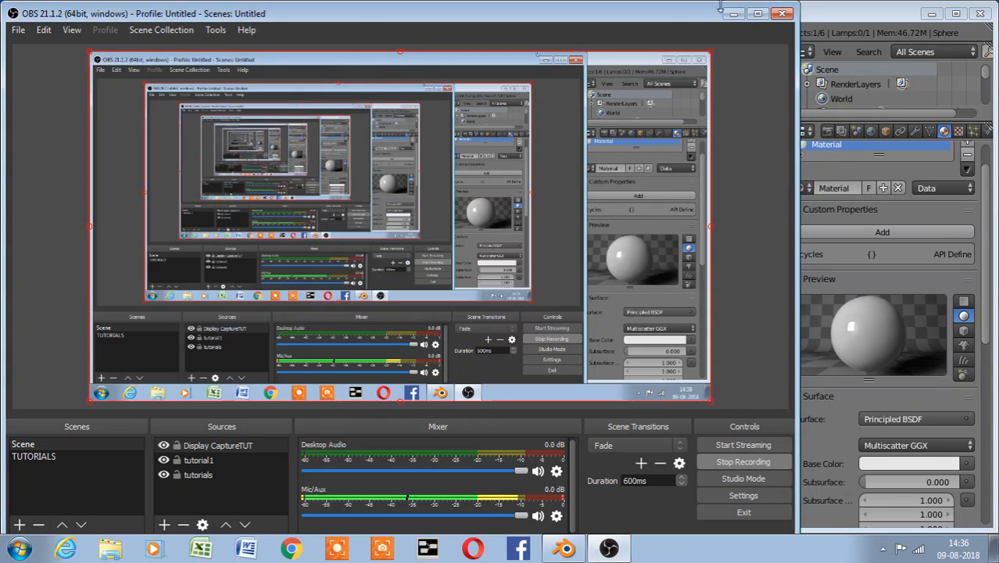
{"action": "left_click", "coordinate": [730, 15]}
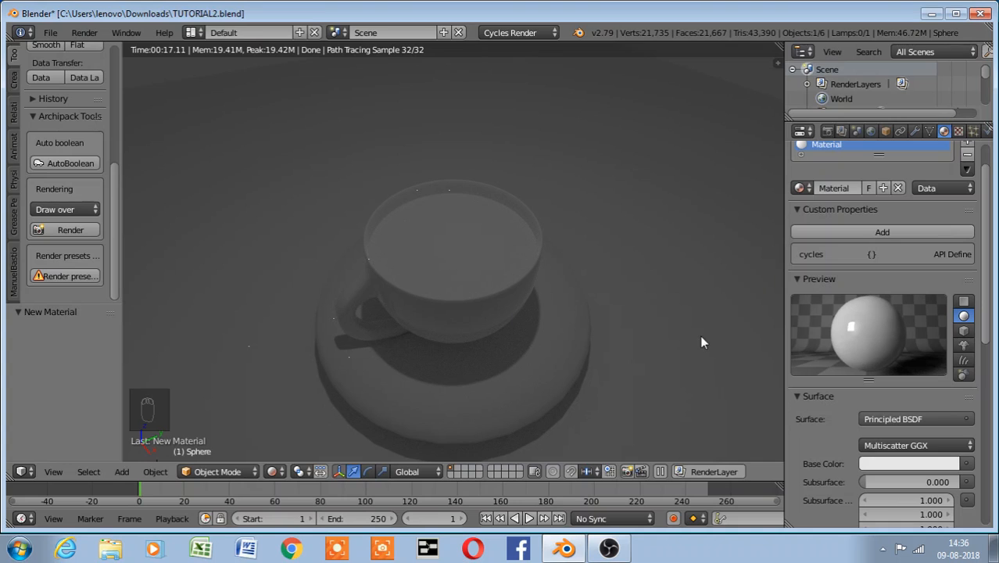
Change the cup material's base color to a light orange
{"action": "key", "text": "KP_2"}
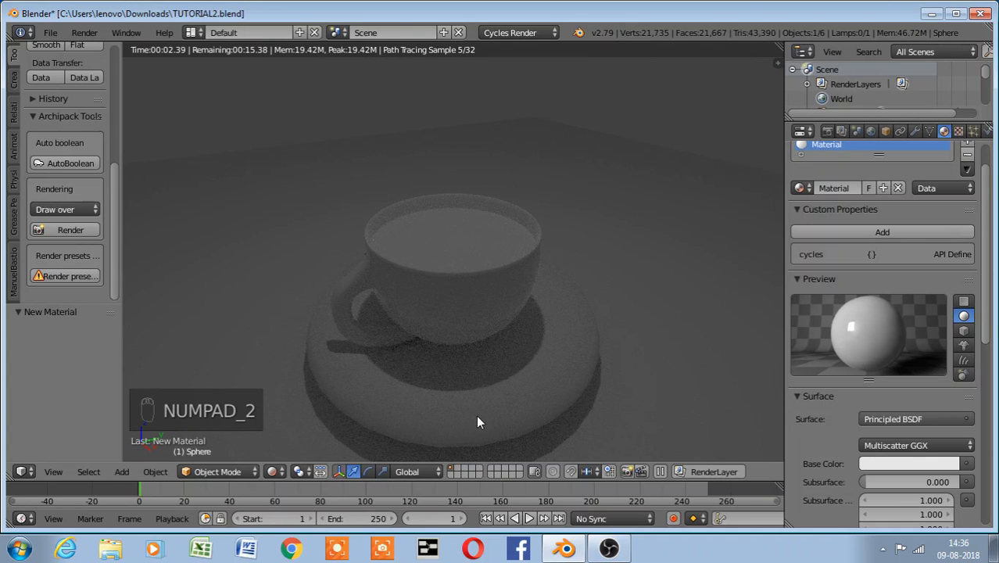
{"action": "left_click", "coordinate": [876, 463]}
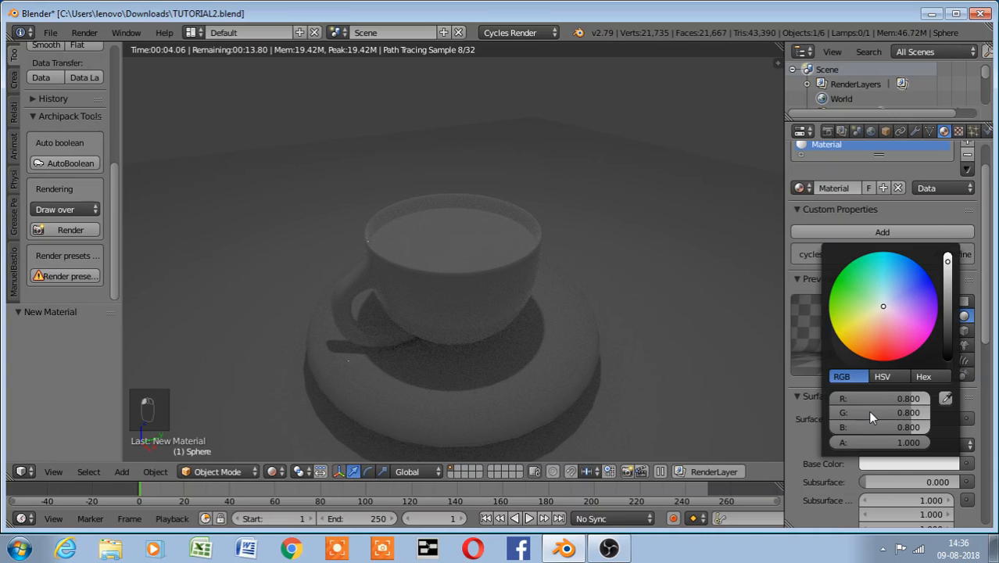
{"action": "left_click", "coordinate": [876, 315]}
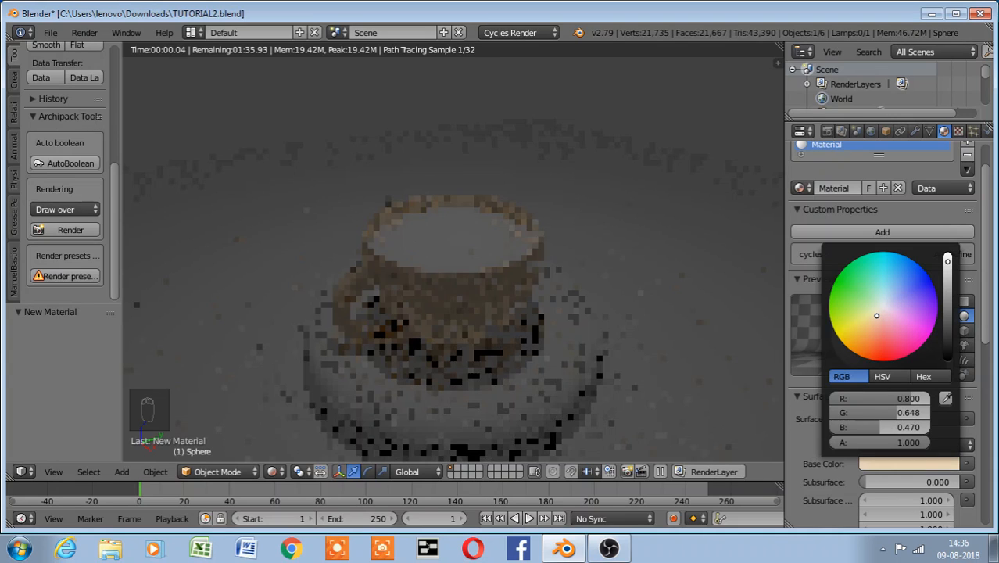
{"action": "left_click_drag", "start_coordinate": [876, 315], "coordinate": [871, 330]}
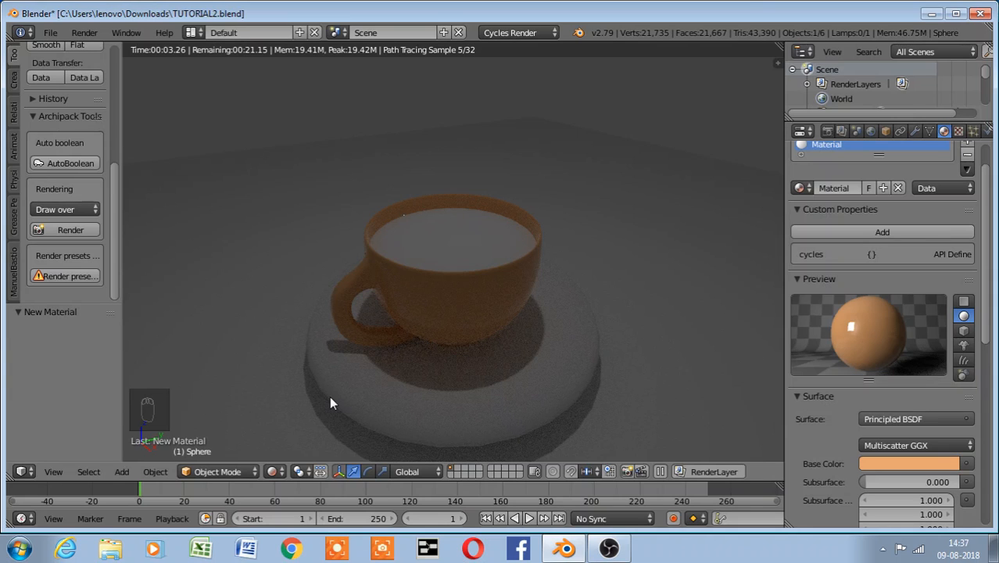
Leave rendered shading and assign the cup's existing material, named Material, to the saucer
{"action": "key", "text": "shift+z"}
{"action": "right_click", "coordinate": [503, 440]}
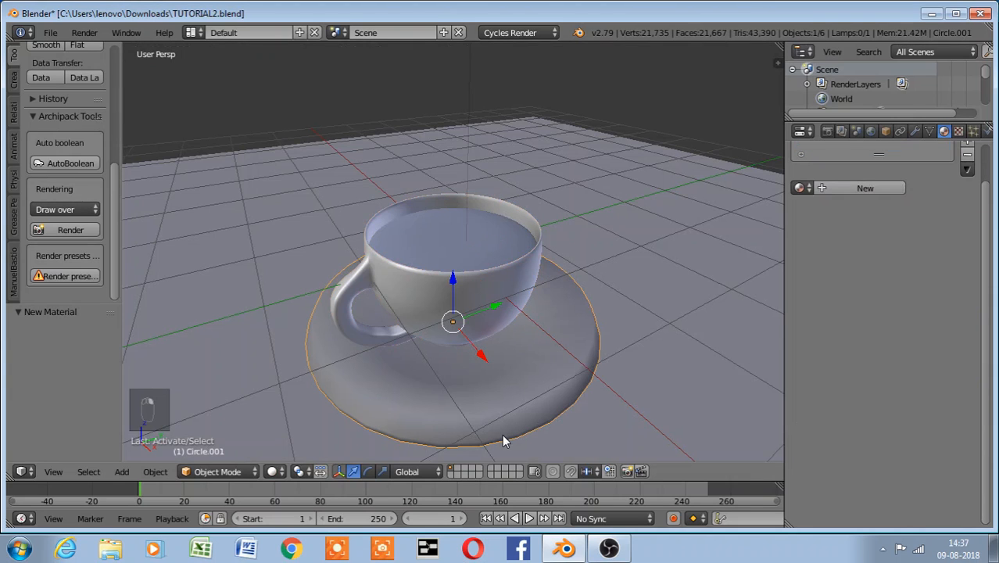
{"action": "left_click", "coordinate": [800, 189]}
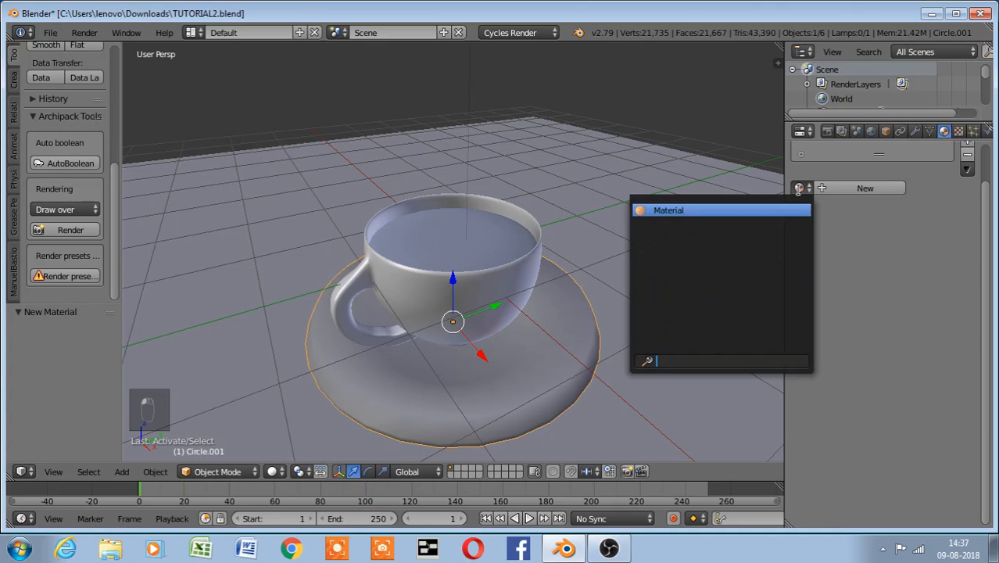
{"action": "left_click", "coordinate": [780, 211]}
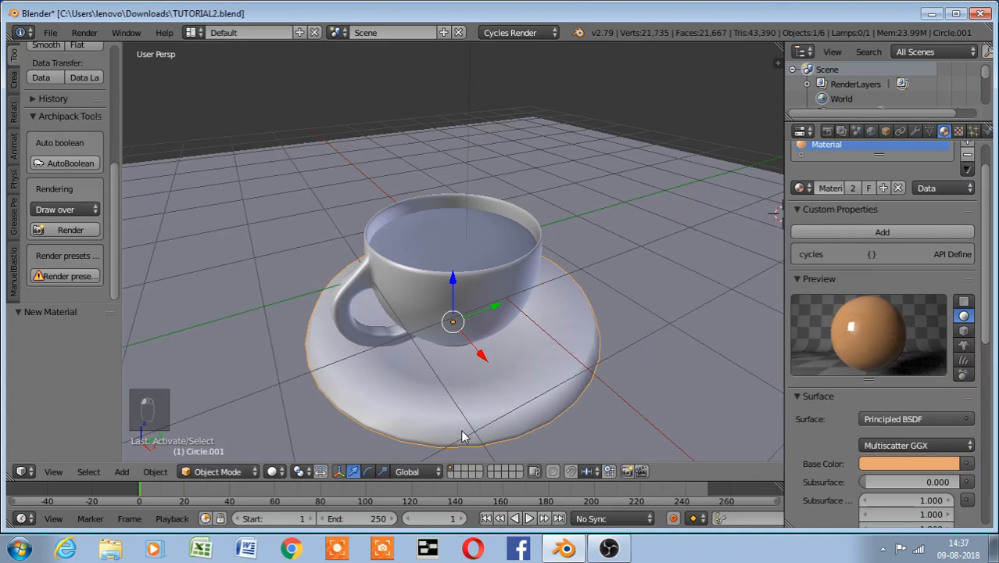
Preview the cup and saucer in rendered shading from a lower angle, and return the viewport to solid shading
{"action": "left_click", "coordinate": [273, 472]}
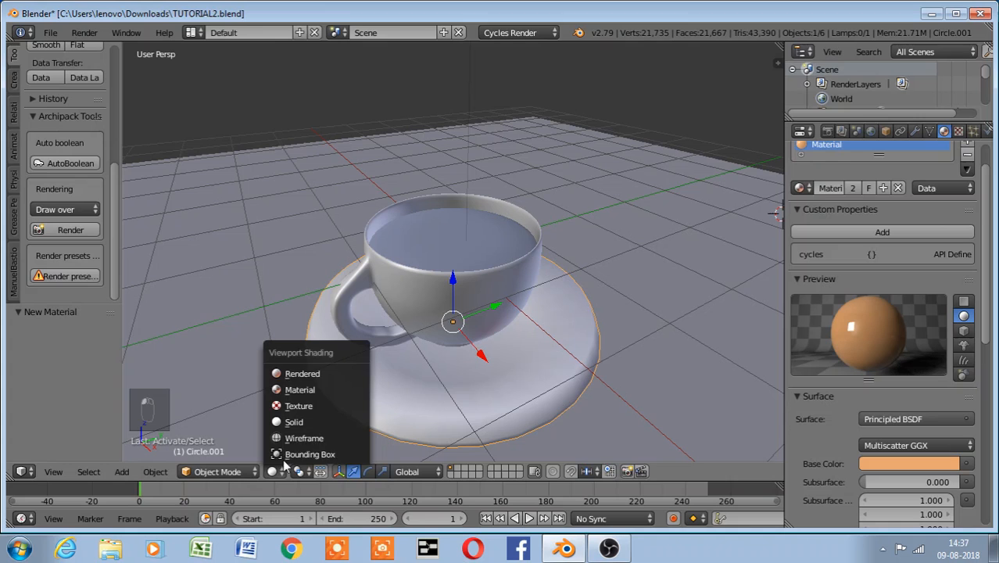
{"action": "left_click", "coordinate": [311, 375]}
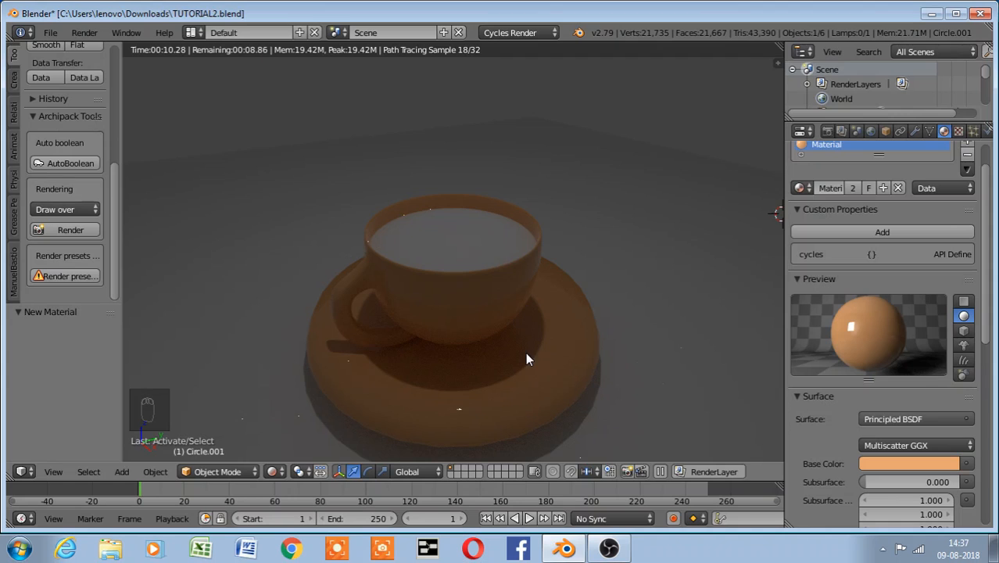
{"action": "key", "text": "KP_2"}
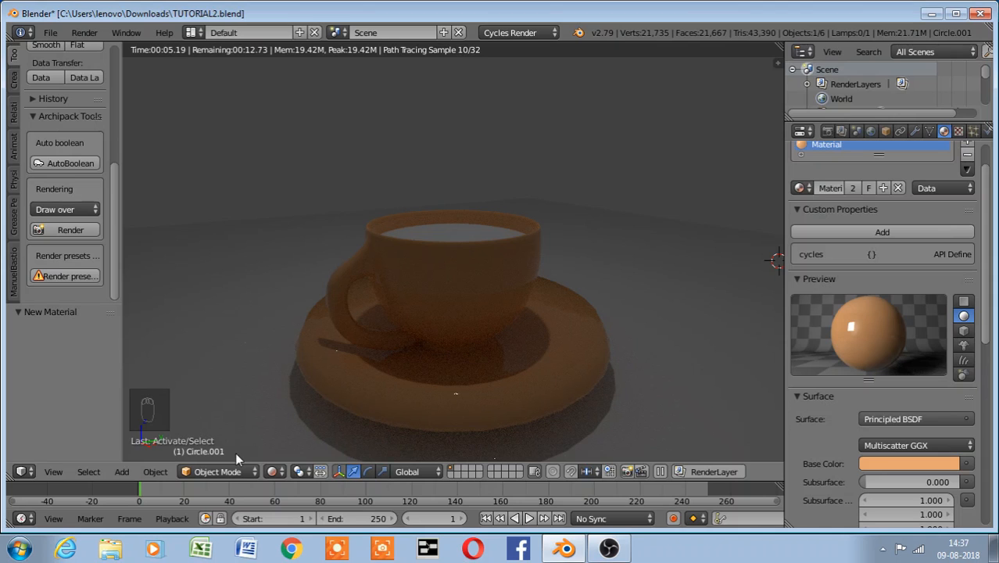
{"action": "left_click", "coordinate": [272, 472]}
{"action": "left_click", "coordinate": [291, 419]}
Examine the cup and saucer from below, above and farther away by orbiting vertically around them, ending on a close view
{"action": "key", "text": "KP_2"}
{"action": "key", "text": "KP_2"}
{"action": "key", "text": "KP_2"}
{"action": "key", "text": "KP_2"}
{"action": "key", "text": "KP_2"}
{"action": "key", "text": "KP_2"}
{"action": "key", "text": "KP_2"}
{"action": "key", "text": "KP_2"}
{"action": "key", "text": "KP_2"}
{"action": "key", "text": "KP_2"}
{"action": "key", "text": "KP_2"}
{"action": "key", "text": "KP_2"}
{"action": "key", "text": "KP_2"}
{"action": "key", "text": "KP_2"}
{"action": "key", "text": "KP_2"}
{"action": "key", "text": "KP_2"}
{"action": "key", "text": "KP_2"}
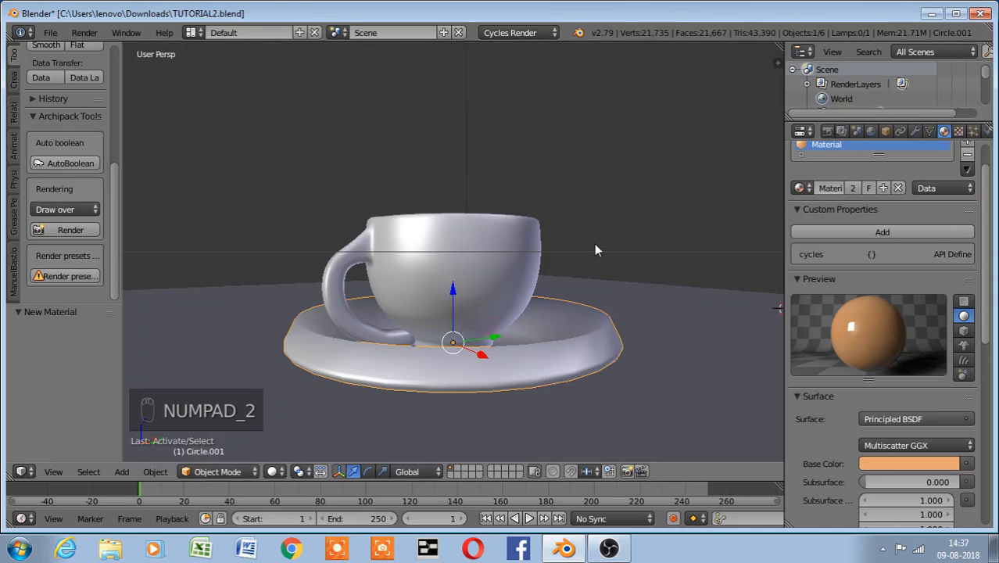
{"action": "key", "text": "KP_2"}
{"action": "key", "text": "KP_2"}
{"action": "key", "text": "KP_2"}
{"action": "key", "text": "KP_2"}
{"action": "key", "text": "KP_2"}
{"action": "key", "text": "KP_2"}
{"action": "key", "text": "KP_2"}
{"action": "key", "text": "KP_2"}
{"action": "key", "text": "KP_2"}
{"action": "key", "text": "KP_2"}
{"action": "key", "text": "KP_2"}
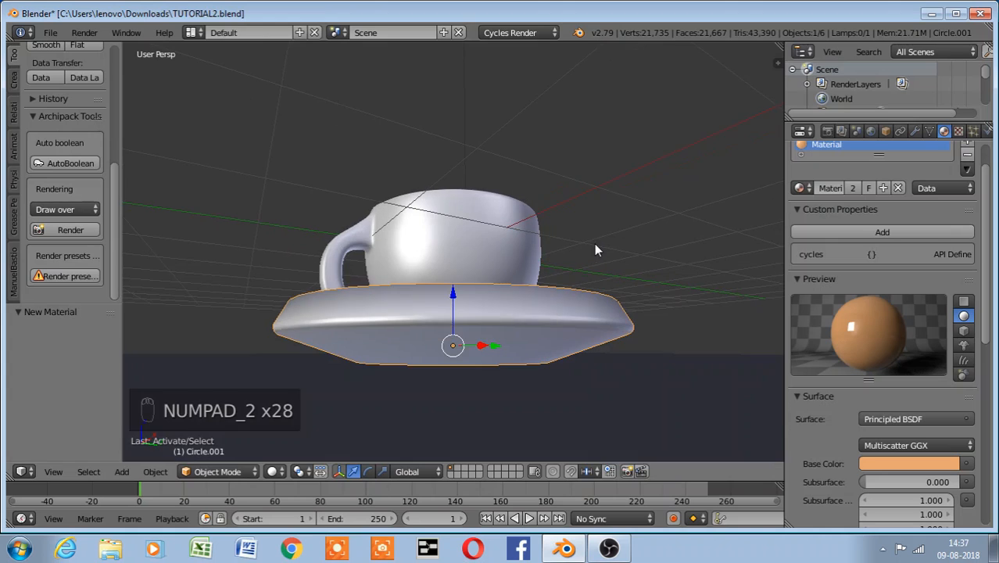
{"action": "key", "text": "KP_2"}
{"action": "key", "text": "KP_2"}
{"action": "key", "text": "KP_2"}
{"action": "key", "text": "KP_2"}
{"action": "key", "text": "KP_2"}
{"action": "key", "text": "KP_2"}
{"action": "key", "text": "KP_2"}
{"action": "key", "text": "KP_2"}
{"action": "key", "text": "KP_2"}
{"action": "key", "text": "KP_2"}
{"action": "key", "text": "KP_2"}
{"action": "key", "text": "KP_2"}
{"action": "key", "text": "KP_2"}
{"action": "key", "text": "KP_2"}
{"action": "key", "text": "KP_2"}
{"action": "key", "text": "KP_2"}
{"action": "key", "text": "KP_2"}
{"action": "key", "text": "KP_2"}
{"action": "key", "text": "KP_2"}
{"action": "key", "text": "KP_2"}
{"action": "key", "text": "KP_2"}
{"action": "key", "text": "KP_2"}
{"action": "key", "text": "KP_2"}
{"action": "key", "text": "KP_2"}
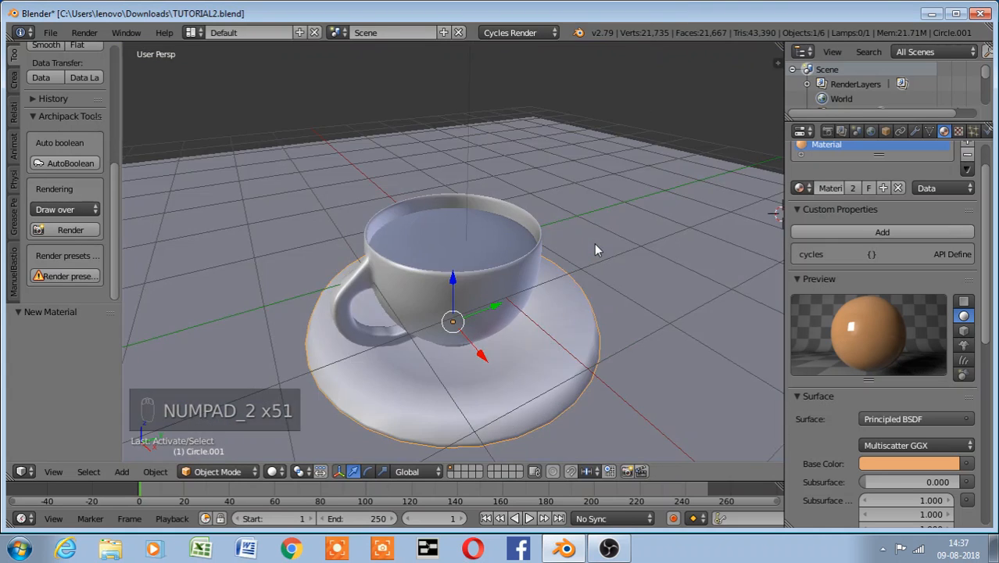
{"action": "key", "text": "KP_2"}
{"action": "key", "text": "KP_2"}
{"action": "key", "text": "KP_2"}
{"action": "key", "text": "KP_2"}
{"action": "key", "text": "KP_2"}
{"action": "key", "text": "KP_2"}
{"action": "key", "text": "KP_2"}
{"action": "key", "text": "KP_2"}
{"action": "key", "text": "KP_2"}
{"action": "key", "text": "KP_2"}
{"action": "key", "text": "KP_2"}
{"action": "key", "text": "KP_2"}
{"action": "key", "text": "KP_2"}
{"action": "key", "text": "KP_2"}
{"action": "key", "text": "KP_2"}
{"action": "key", "text": "KP_2"}
{"action": "key", "text": "KP_2"}
{"action": "key", "text": "KP_2"}
{"action": "key", "text": "KP_2"}
{"action": "key", "text": "KP_2"}
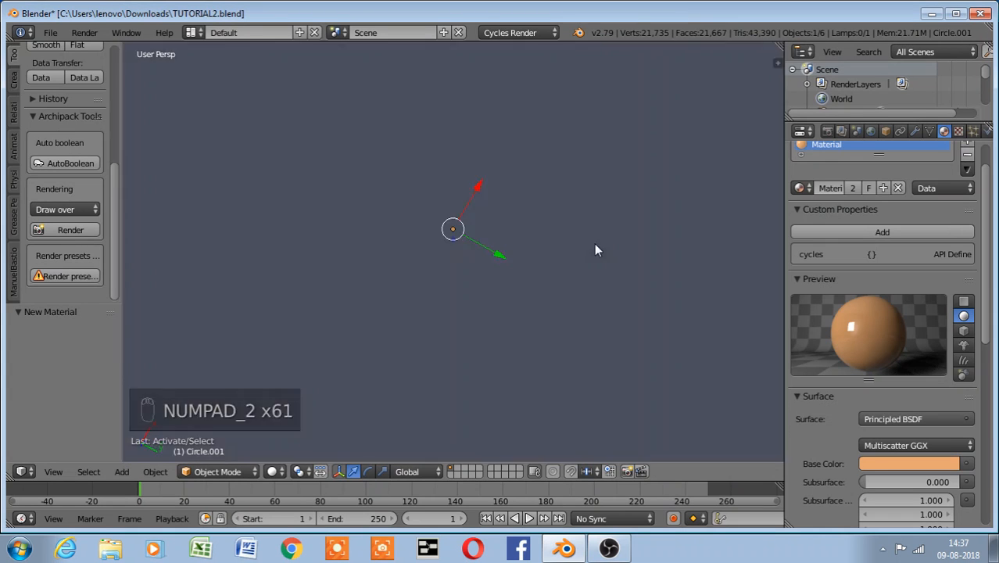
{"action": "key", "text": "KP_Subtract"}
{"action": "key", "text": "KP_Subtract"}
{"action": "key", "text": "KP_Subtract"}
{"action": "key", "text": "KP_Subtract"}
{"action": "key", "text": "KP_Subtract"}
{"action": "key", "text": "KP_Subtract"}
{"action": "key", "text": "KP_Subtract"}
{"action": "key", "text": "KP_Subtract"}
{"action": "key", "text": "KP_Subtract"}
{"action": "key", "text": "KP_Subtract"}
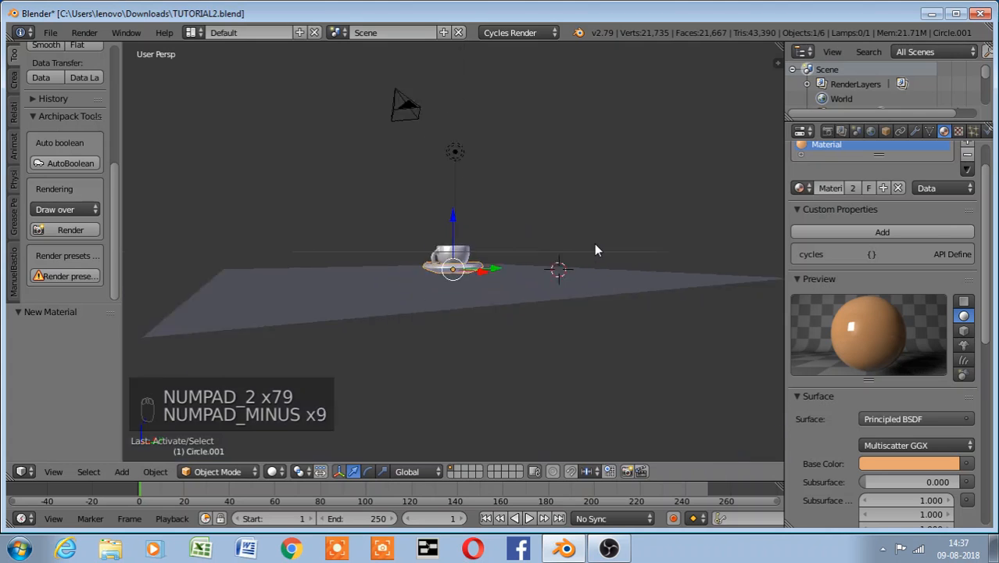
{"action": "key", "text": "KP_2"}
{"action": "key", "text": "KP_2"}
{"action": "key", "text": "KP_2"}
{"action": "key", "text": "KP_2"}
{"action": "key", "text": "KP_2"}
{"action": "key", "text": "KP_2"}
{"action": "key", "text": "KP_2"}
{"action": "key", "text": "KP_2"}
{"action": "key", "text": "KP_2"}
{"action": "key", "text": "KP_2"}
{"action": "key", "text": "KP_2"}
{"action": "key", "text": "KP_2"}
{"action": "key", "text": "KP_2"}
{"action": "key", "text": "KP_2"}
{"action": "key", "text": "KP_2"}
{"action": "key", "text": "KP_2"}
{"action": "key", "text": "KP_2"}
{"action": "key", "text": "KP_2"}
{"action": "key", "text": "KP_2"}
{"action": "key", "text": "KP_2"}
{"action": "key", "text": "KP_Add"}
{"action": "key", "text": "KP_Add"}
{"action": "key", "text": "KP_Add"}
{"action": "key", "text": "KP_Add"}
{"action": "key", "text": "KP_Add"}
{"action": "key", "text": "KP_Add"}
{"action": "key", "text": "KP_Add"}
{"action": "key", "text": "KP_Add"}
{"action": "key", "text": "KP_Add"}
{"action": "key", "text": "KP_Add"}
{"action": "key", "text": "KP_Add"}
{"action": "key", "text": "KP_Add"}
{"action": "key", "text": "KP_Add"}
{"action": "key", "text": "KP_Add"}
{"action": "key", "text": "KP_Add"}
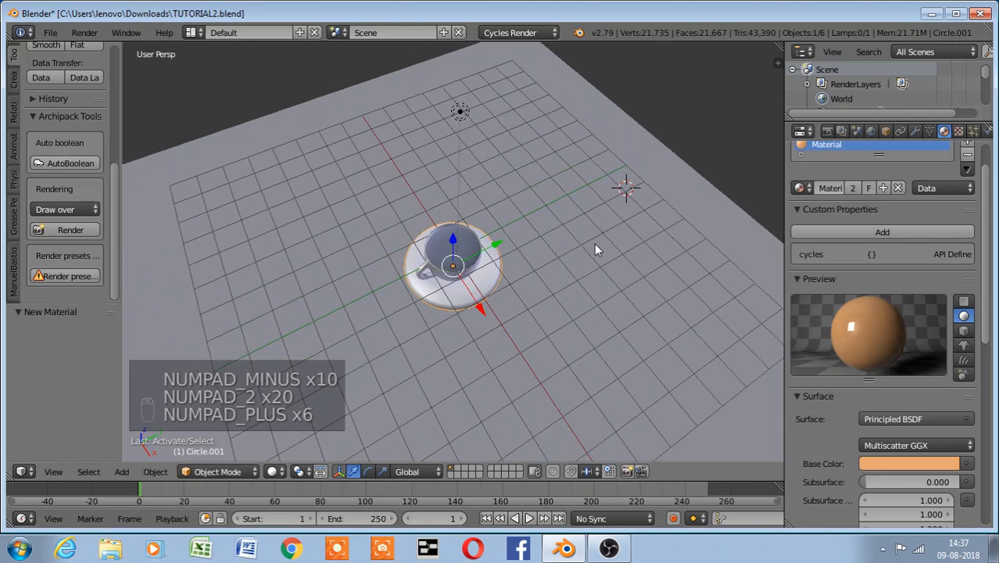
{"action": "key", "text": "KP_Add"}
{"action": "key", "text": "KP_Add"}
{"action": "key", "text": "KP_2"}
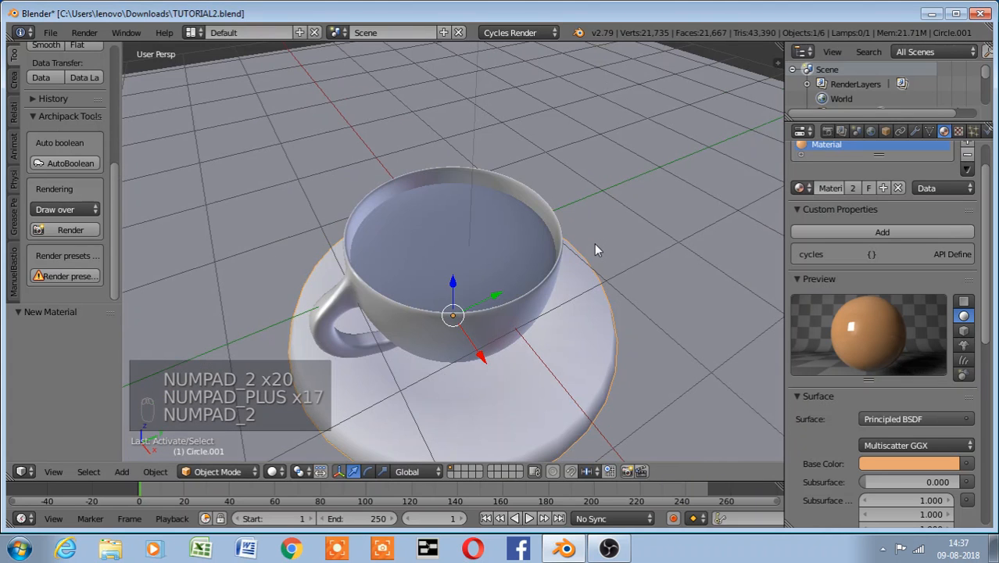
Select the cup and, in Edit Mode, raise its selected rim vertices by 0.086 along the Z axis
{"action": "right_click", "coordinate": [488, 340]}
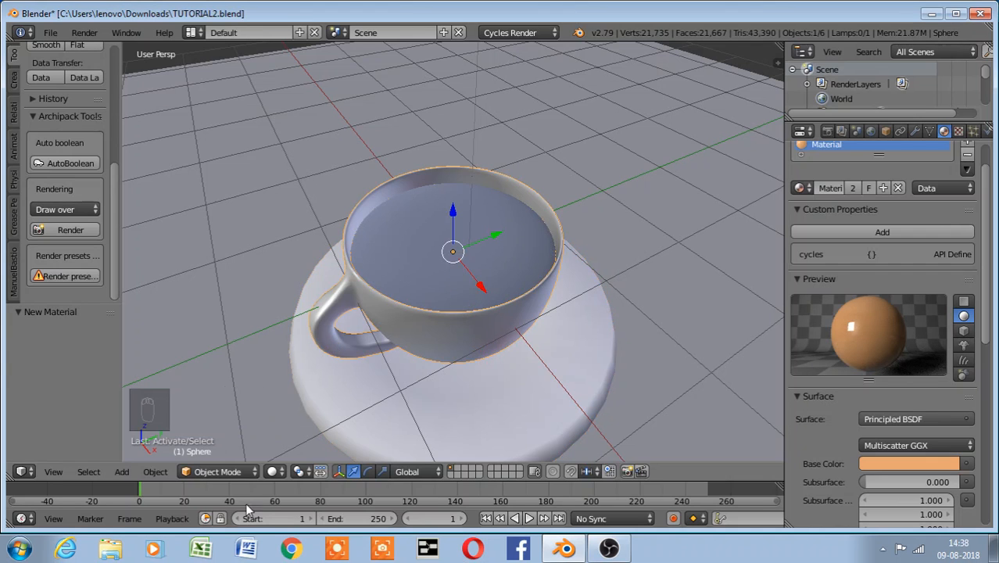
{"action": "left_click", "coordinate": [244, 473]}
{"action": "left_click", "coordinate": [242, 432]}
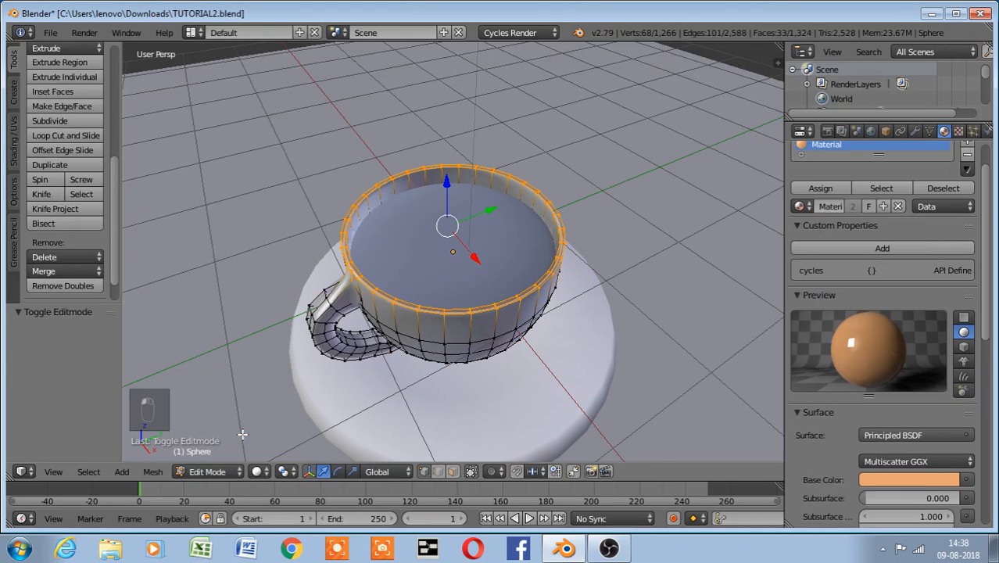
{"action": "left_click", "coordinate": [223, 474]}
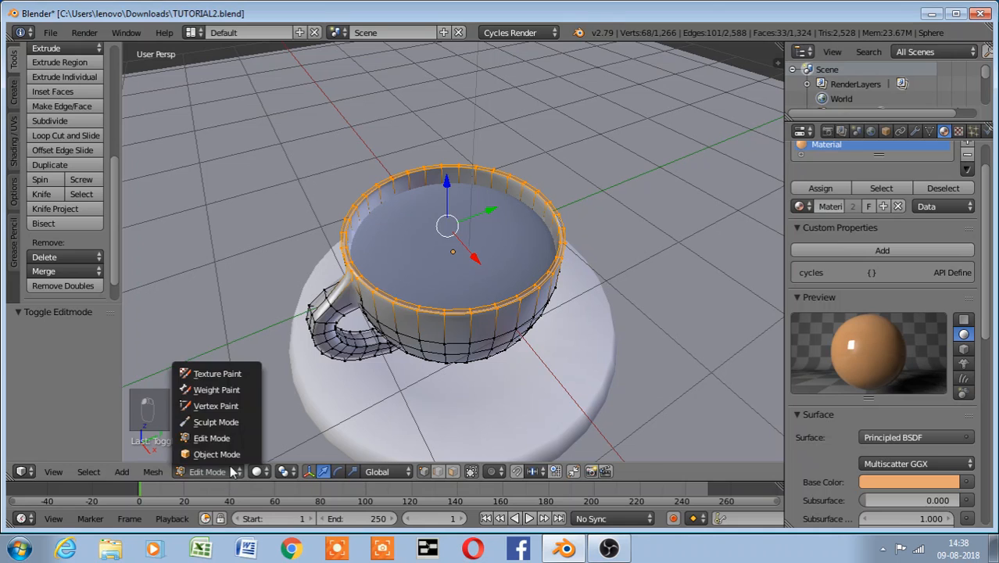
{"action": "left_click", "coordinate": [223, 438]}
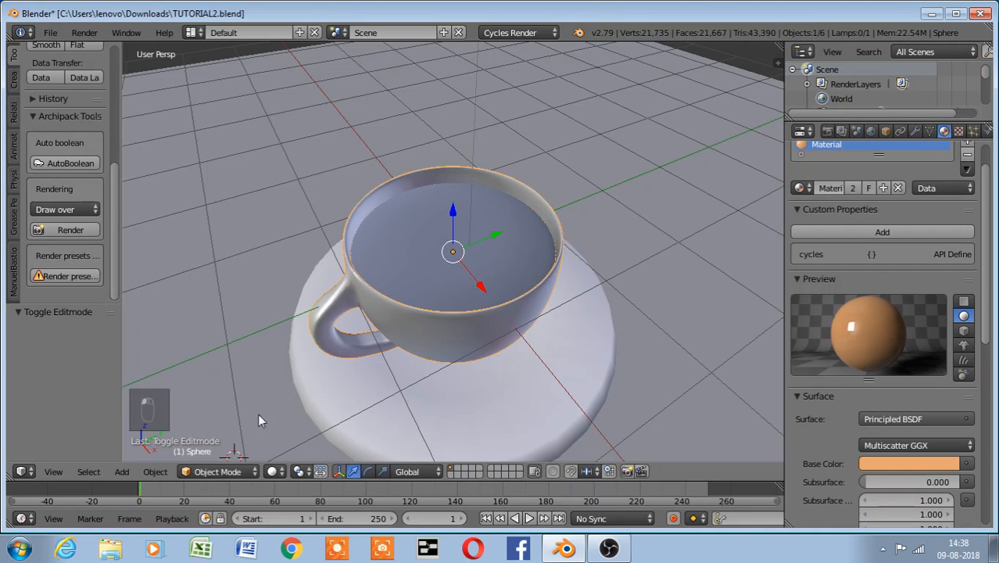
{"action": "left_click", "coordinate": [236, 473]}
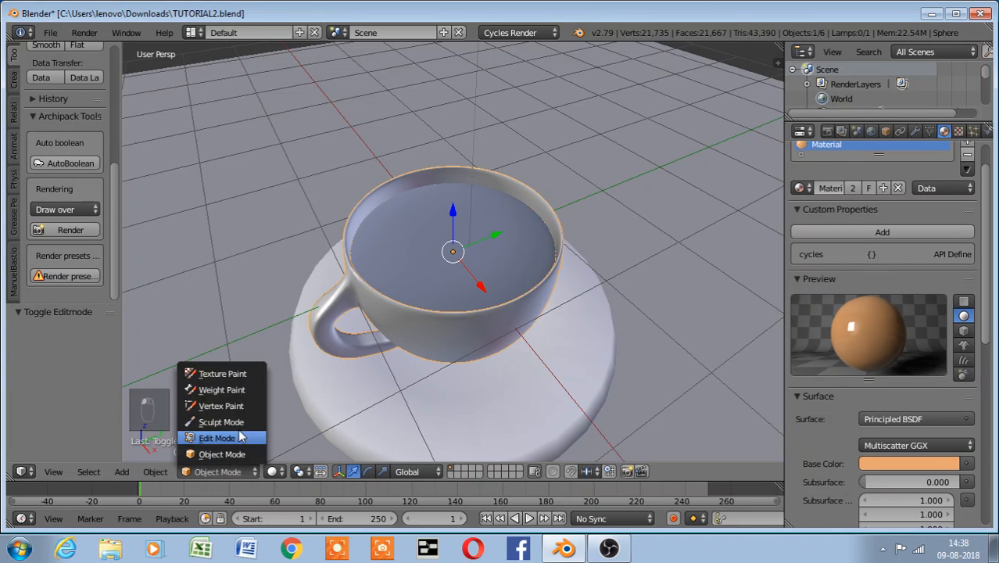
{"action": "left_click", "coordinate": [223, 438]}
{"action": "key", "text": "KP_2"}
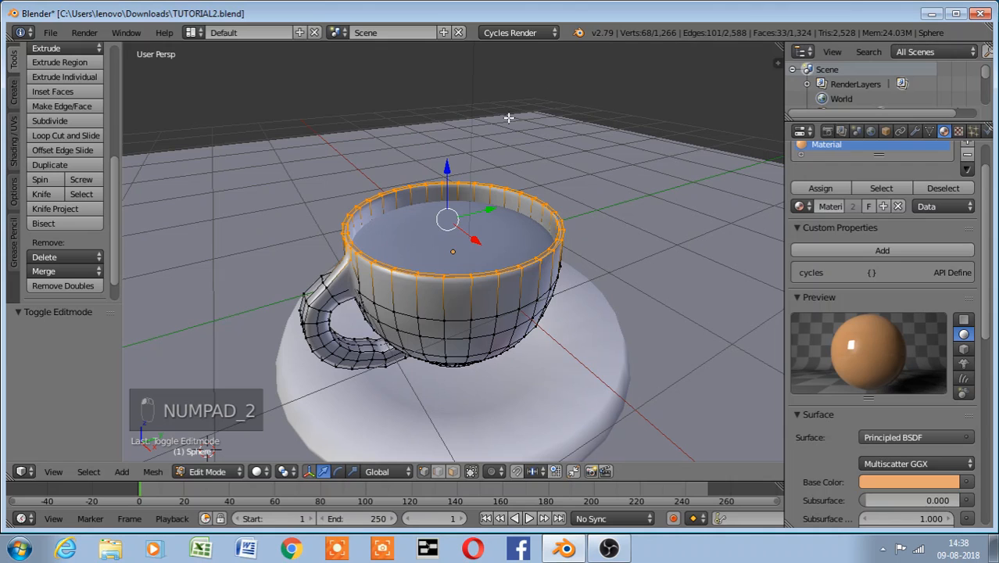
{"action": "left_click_drag", "start_coordinate": [447, 167], "coordinate": [443, 159]}
Check the cup's raised rim in rendered shading and return the viewport to solid shading
{"action": "left_click", "coordinate": [259, 471]}
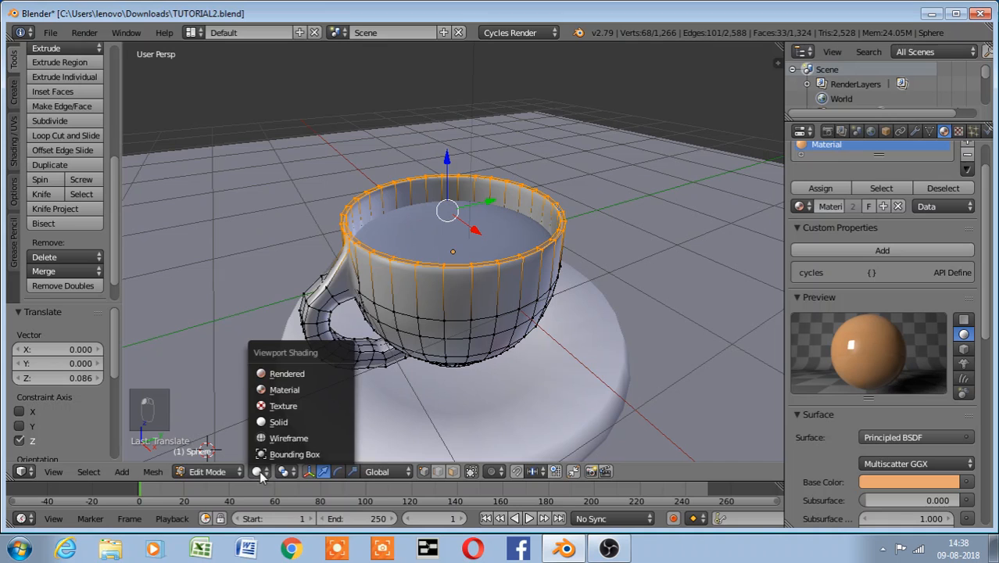
{"action": "left_click", "coordinate": [283, 375]}
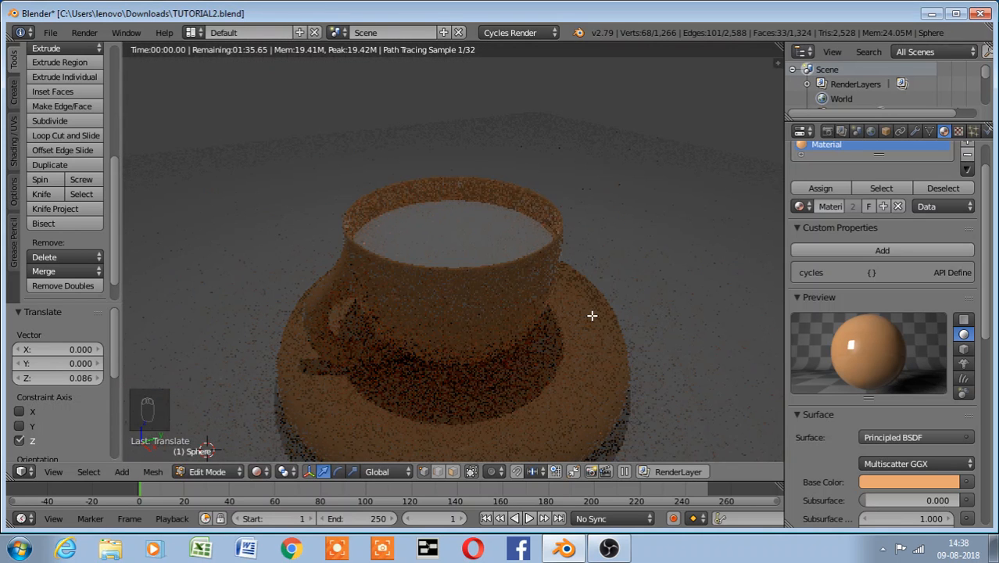
{"action": "left_click", "coordinate": [259, 472]}
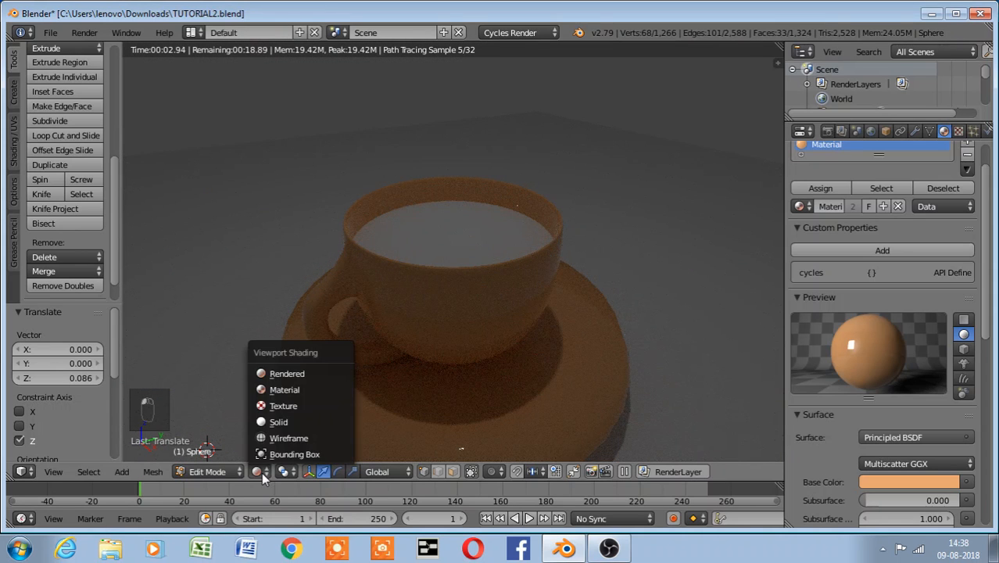
{"action": "left_click", "coordinate": [263, 423]}
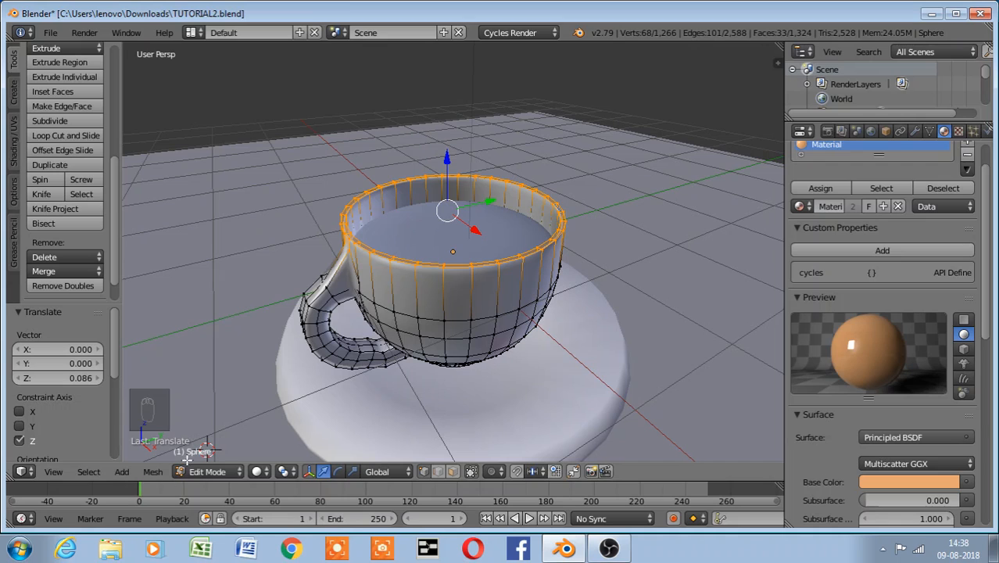
Finish editing the cup's mesh and return to Object Mode
{"action": "left_click", "coordinate": [207, 471]}
{"action": "left_click", "coordinate": [208, 472]}
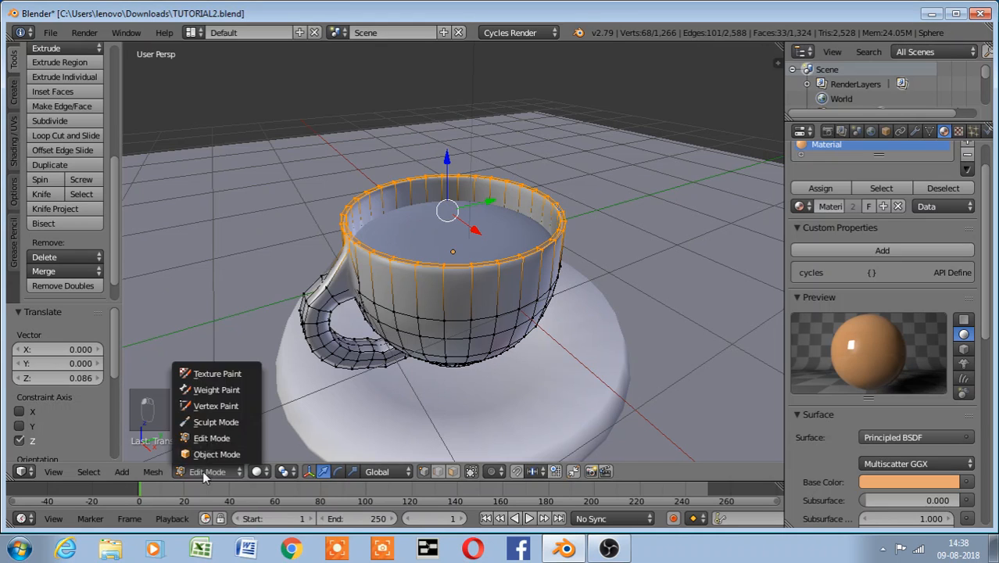
{"action": "key", "text": "Tab"}
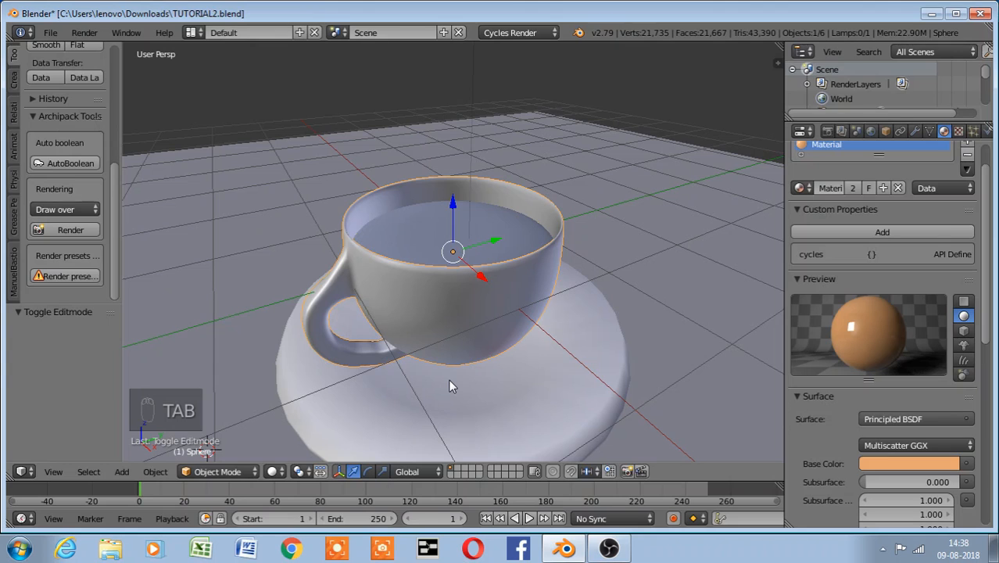
Isolate the cup in local view and enter Edit Mode with face selection, facing its interior from above
{"action": "key", "text": "KP_Divide"}
{"action": "key", "text": "KP_2"}
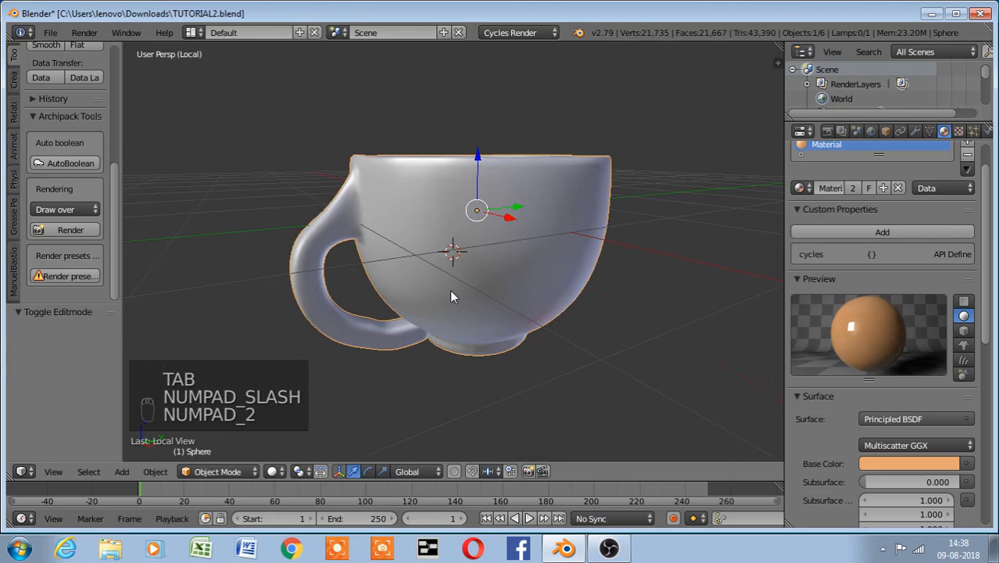
{"action": "key", "text": "KP_2"}
{"action": "key", "text": "KP_2"}
{"action": "key", "text": "KP_2"}
{"action": "key", "text": "KP_2"}
{"action": "key", "text": "KP_2"}
{"action": "key", "text": "KP_2"}
{"action": "key", "text": "KP_2"}
{"action": "key", "text": "KP_2"}
{"action": "key", "text": "KP_2"}
{"action": "key", "text": "KP_2"}
{"action": "key", "text": "KP_2"}
{"action": "key", "text": "KP_2"}
{"action": "key", "text": "KP_2"}
{"action": "key", "text": "KP_2"}
{"action": "key", "text": "KP_2"}
{"action": "key", "text": "KP_2"}
{"action": "key", "text": "KP_2"}
{"action": "key", "text": "KP_2"}
{"action": "key", "text": "KP_2"}
{"action": "key", "text": "KP_2"}
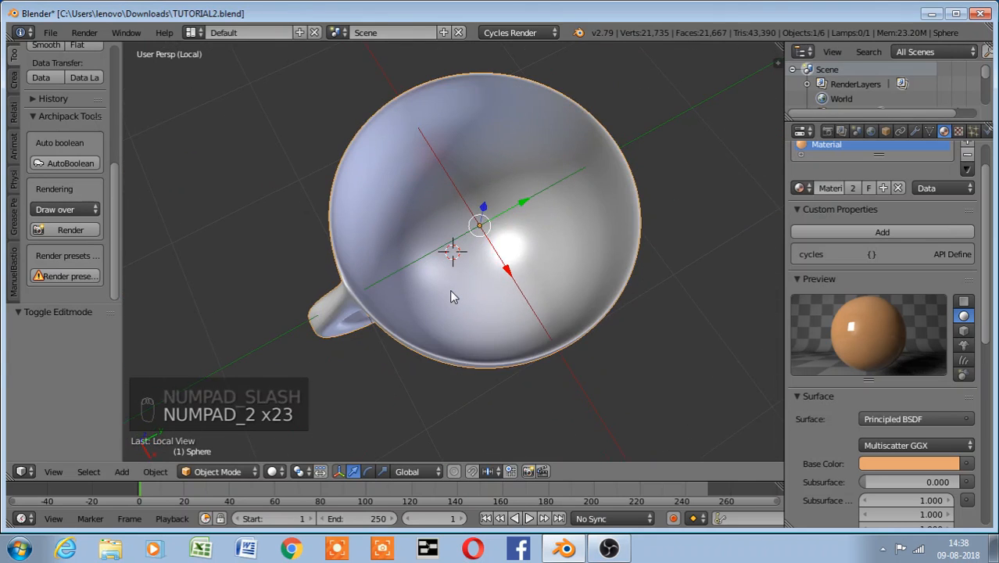
{"action": "key", "text": "KP_Add"}
{"action": "key", "text": "KP_Add"}
{"action": "key", "text": "KP_Add"}
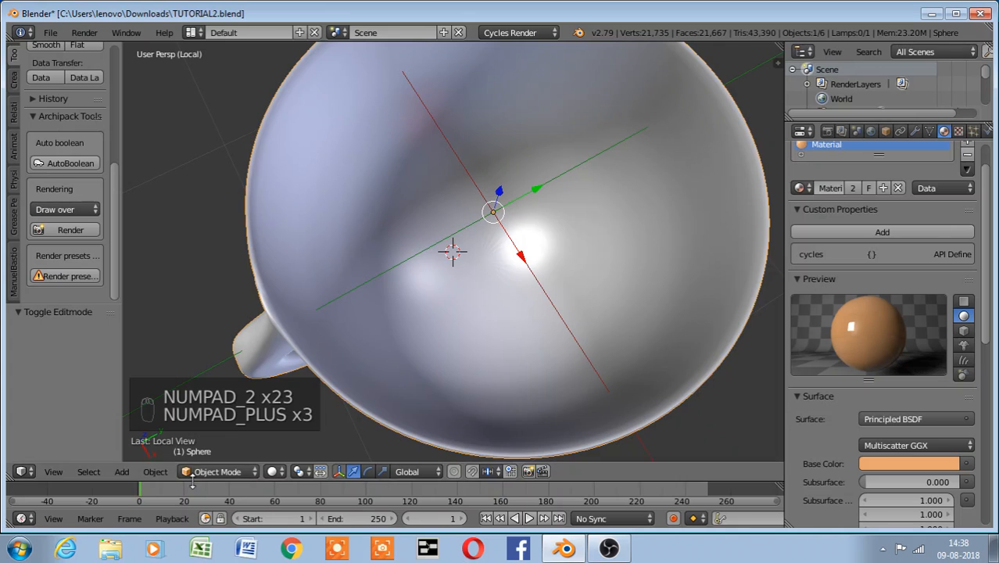
{"action": "left_click", "coordinate": [217, 471]}
{"action": "left_click", "coordinate": [223, 440]}
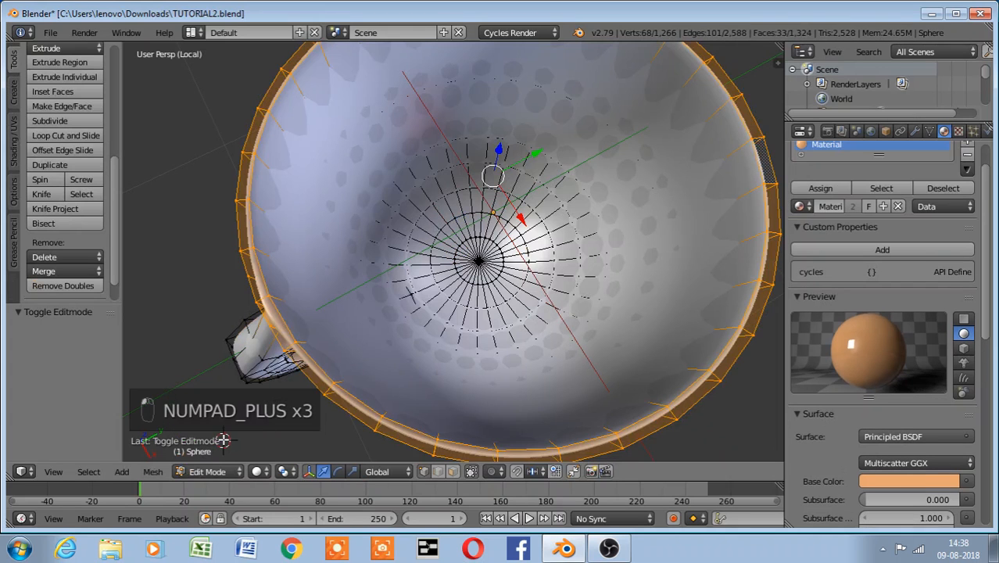
{"action": "right_click", "coordinate": [510, 193]}
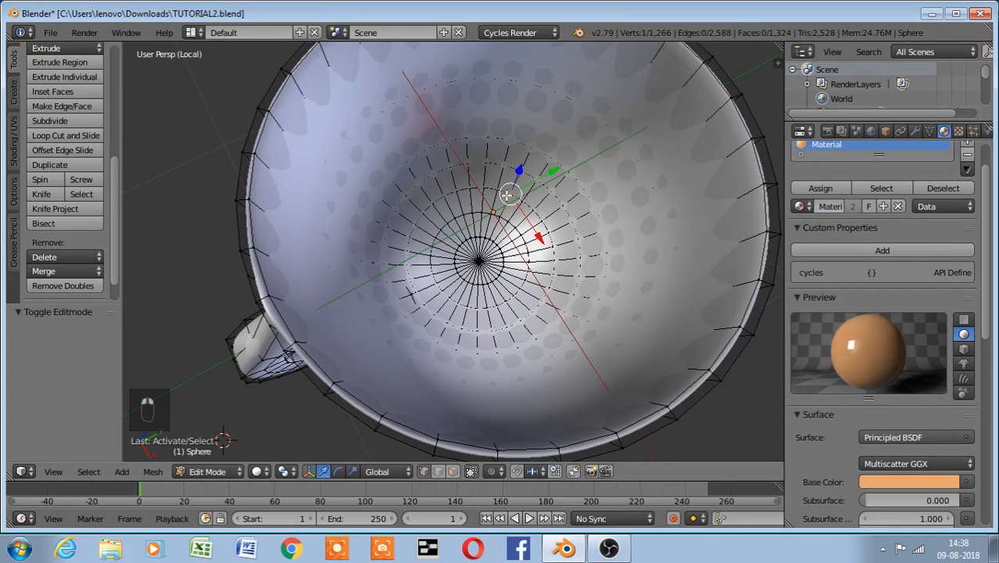
{"action": "left_click", "coordinate": [453, 470]}
{"action": "key", "text": "c"}
{"action": "mouse_move", "coordinate": [479, 227]}
{"action": "left_mouse_down"}
{"action": "mouse_move", "coordinate": [481, 203]}
{"action": "mouse_move", "coordinate": [548, 282]}
{"action": "mouse_move", "coordinate": [379, 275]}
{"action": "left_mouse_up"}
{"action": "mouse_move", "coordinate": [371, 174]}
{"action": "left_mouse_down"}
{"action": "mouse_move", "coordinate": [491, 246]}
{"action": "mouse_move", "coordinate": [434, 269]}
{"action": "mouse_move", "coordinate": [398, 257]}
{"action": "mouse_move", "coordinate": [381, 191]}
{"action": "mouse_move", "coordinate": [322, 262]}
{"action": "mouse_move", "coordinate": [270, 172]}
{"action": "mouse_move", "coordinate": [346, 72]}
{"action": "mouse_move", "coordinate": [391, 94]}
{"action": "mouse_move", "coordinate": [416, 64]}
{"action": "mouse_move", "coordinate": [463, 123]}
{"action": "mouse_move", "coordinate": [407, 161]}
{"action": "mouse_move", "coordinate": [327, 178]}
{"action": "mouse_move", "coordinate": [284, 305]}
{"action": "left_mouse_up"}
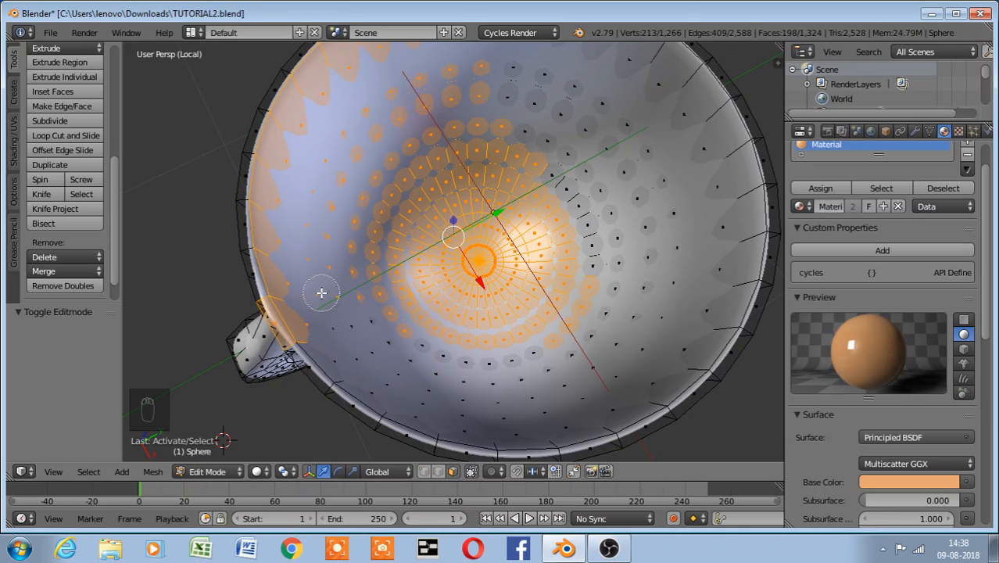
{"action": "key", "text": "Escape"}
{"action": "key", "text": "ctrl+z"}
Box-select the cup's interior faces and add the missed faces on the far inner wall with Circle Select
{"action": "key", "text": "b"}
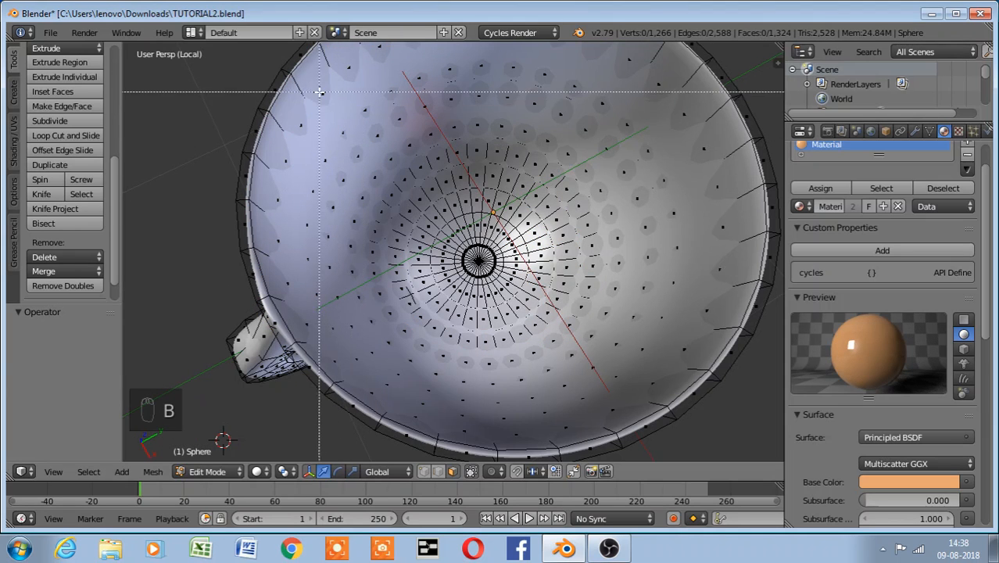
{"action": "left_click_drag", "start_coordinate": [319, 93], "coordinate": [712, 333]}
{"action": "key", "text": "KP_Add"}
{"action": "key", "text": "KP_Subtract"}
{"action": "key", "text": "KP_Subtract"}
{"action": "key", "text": "KP_Subtract"}
{"action": "key", "text": "KP_Subtract"}
{"action": "key", "text": "KP_Subtract"}
{"action": "key", "text": "KP_Subtract"}
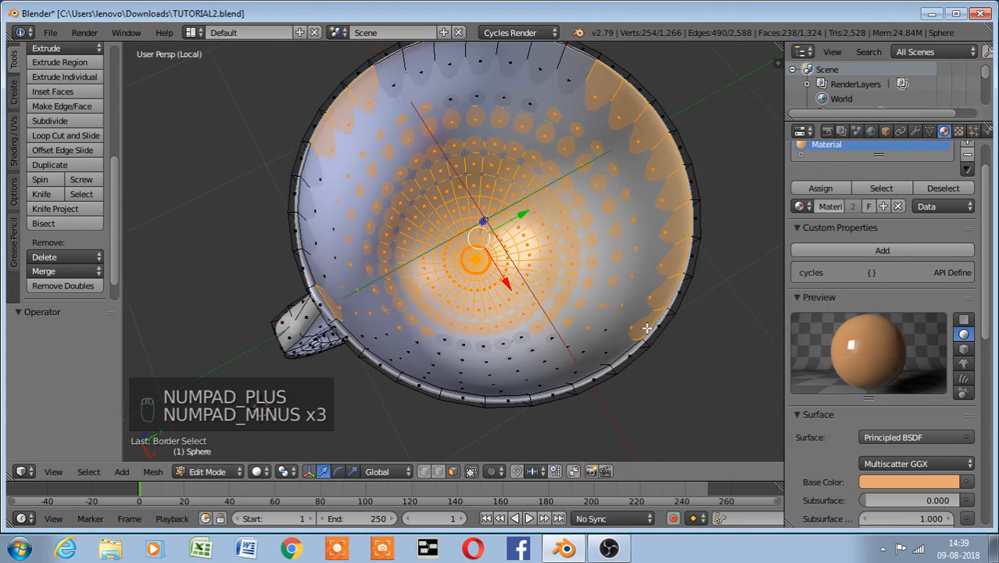
{"action": "key", "text": "c"}
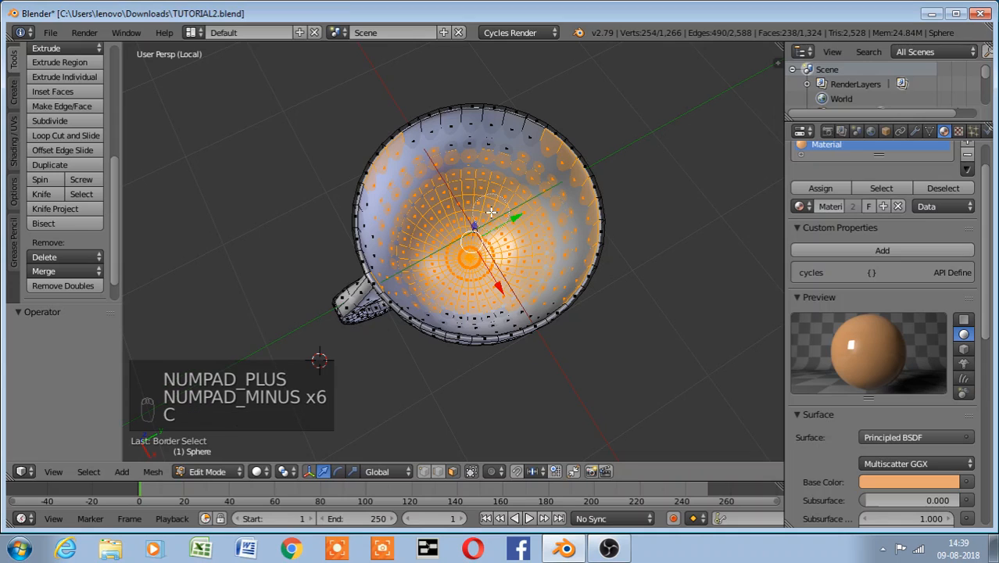
{"action": "left_click_drag", "start_coordinate": [428, 156], "coordinate": [516, 151]}
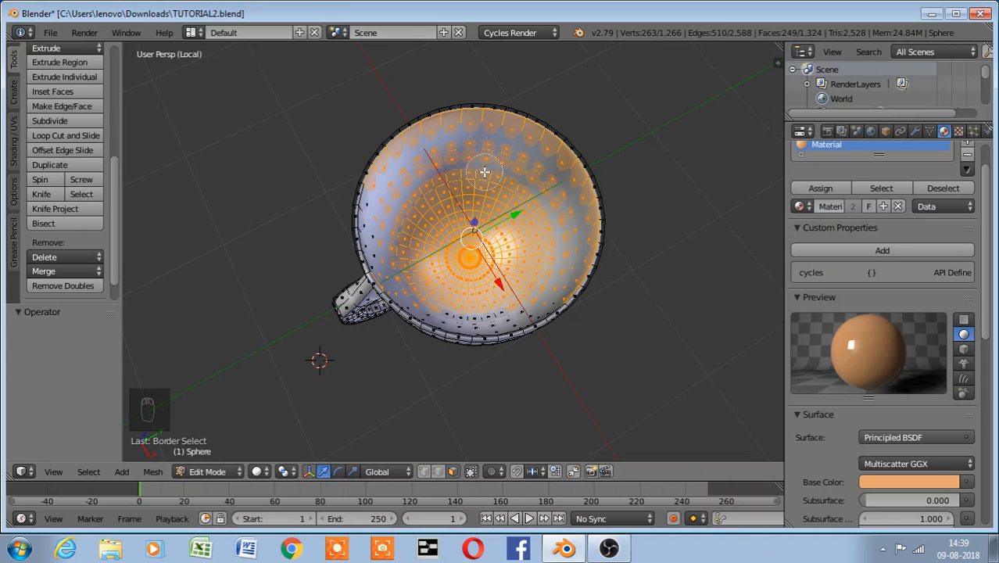
{"action": "key", "text": "Escape"}
Add the unselected faces of the inner wall on the handle side to the selection with Circle Select
{"action": "key", "text": "KP_2"}
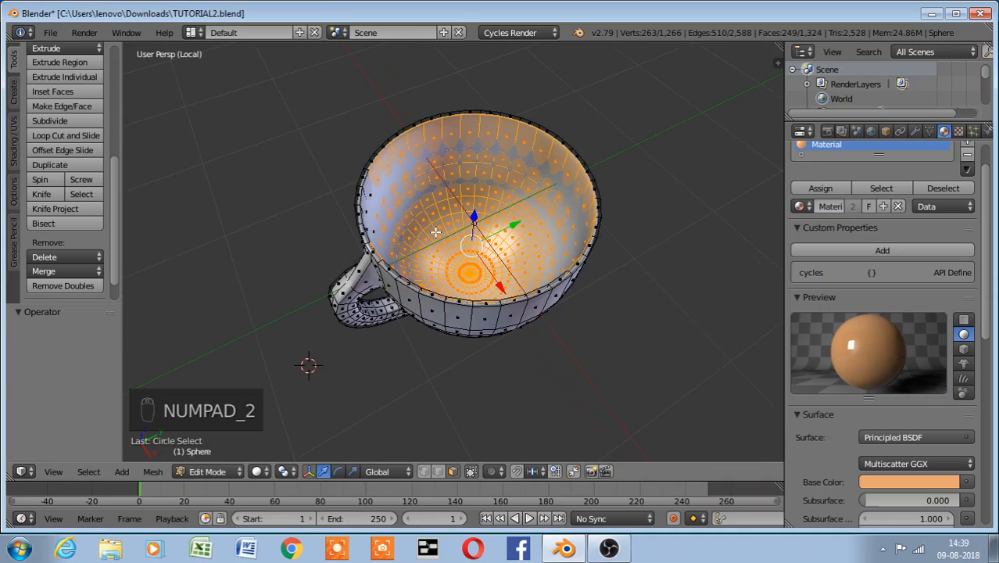
{"action": "key", "text": "KP_6"}
{"action": "key", "text": "KP_6"}
{"action": "key", "text": "KP_6"}
{"action": "key", "text": "KP_6"}
{"action": "key", "text": "KP_6"}
{"action": "key", "text": "KP_6"}
{"action": "key", "text": "KP_6"}
{"action": "key", "text": "KP_6"}
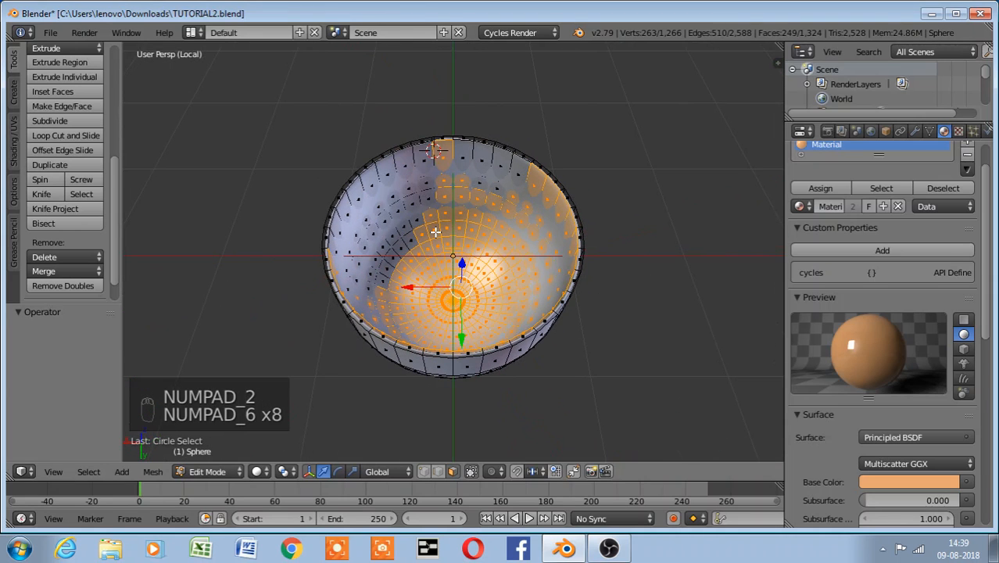
{"action": "key", "text": "c"}
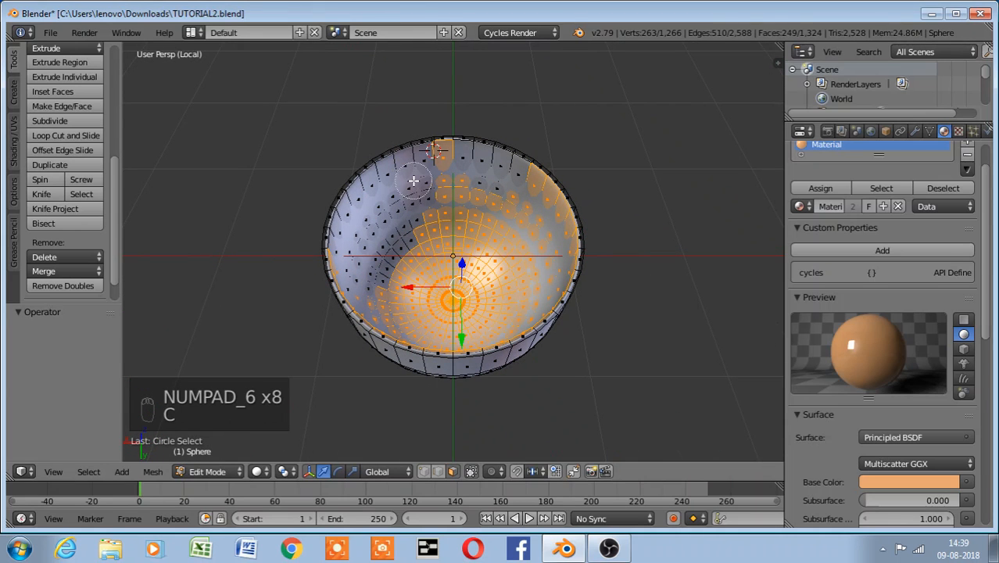
{"action": "mouse_move", "coordinate": [413, 181]}
{"action": "left_mouse_down"}
{"action": "mouse_move", "coordinate": [424, 178]}
{"action": "mouse_move", "coordinate": [412, 196]}
{"action": "mouse_move", "coordinate": [367, 205]}
{"action": "mouse_move", "coordinate": [365, 220]}
{"action": "mouse_move", "coordinate": [394, 246]}
{"action": "mouse_move", "coordinate": [465, 160]}
{"action": "mouse_move", "coordinate": [505, 189]}
{"action": "left_mouse_up"}
Circle-select the last small patch of missed inner wall faces so the cup's entire interior is selected
{"action": "key", "text": "KP_2"}
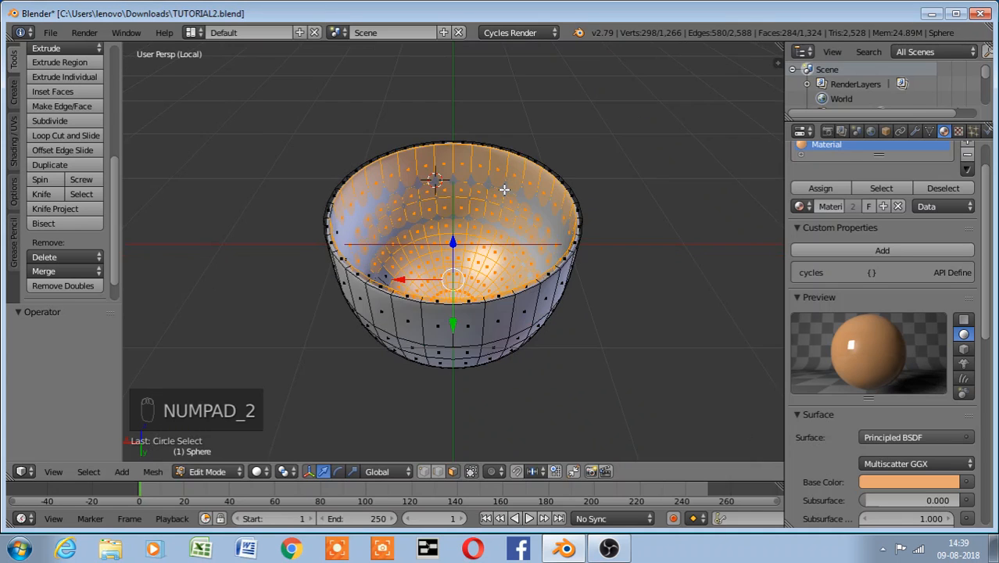
{"action": "key", "text": "KP_2"}
{"action": "key", "text": "KP_2"}
{"action": "key", "text": "KP_2"}
{"action": "key", "text": "KP_2"}
{"action": "key", "text": "KP_2"}
{"action": "key", "text": "KP_2"}
{"action": "key", "text": "KP_2"}
{"action": "key", "text": "KP_2"}
{"action": "key", "text": "KP_2"}
{"action": "key", "text": "KP_2"}
{"action": "key", "text": "KP_2"}
{"action": "key", "text": "KP_2"}
{"action": "key", "text": "KP_2"}
{"action": "key", "text": "KP_2"}
{"action": "key", "text": "KP_2"}
{"action": "key", "text": "KP_2"}
{"action": "key", "text": "KP_2"}
{"action": "key", "text": "KP_2"}
{"action": "key", "text": "KP_2"}
{"action": "key", "text": "KP_2"}
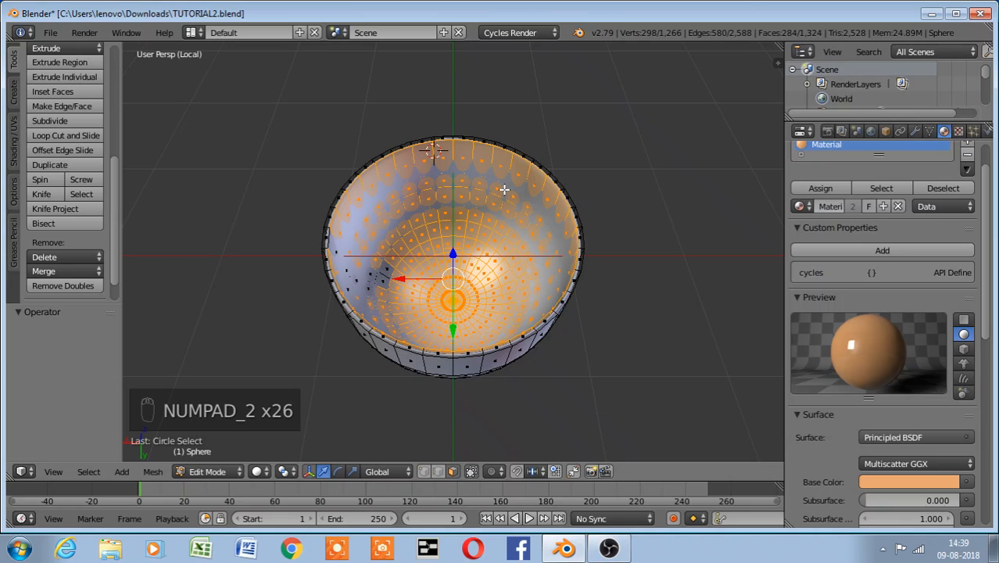
{"action": "key", "text": "KP_6"}
{"action": "key", "text": "KP_6"}
{"action": "key", "text": "KP_6"}
{"action": "key", "text": "KP_6"}
{"action": "key", "text": "KP_6"}
{"action": "key", "text": "KP_6"}
{"action": "key", "text": "KP_6"}
{"action": "key", "text": "KP_6"}
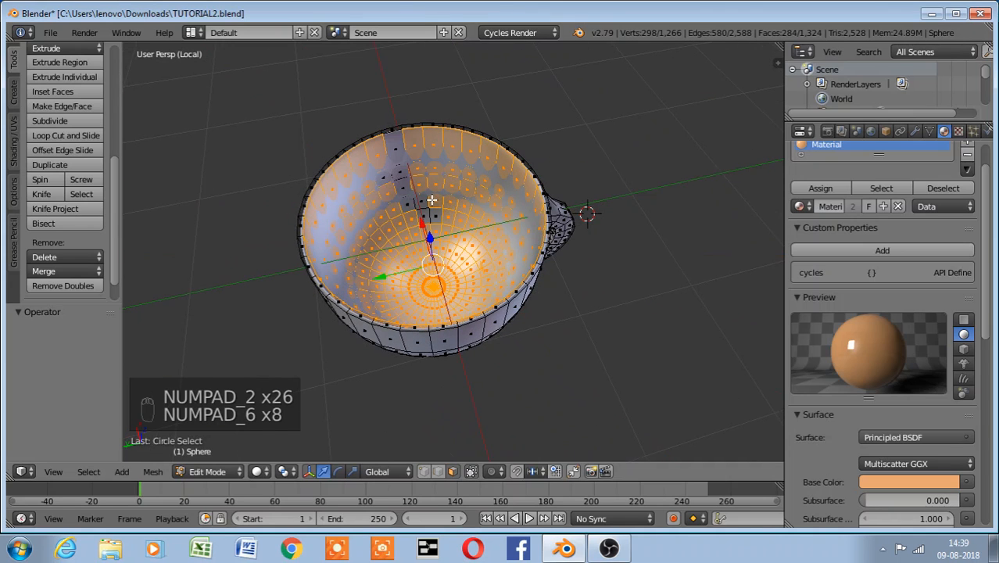
{"action": "key", "text": "c"}
{"action": "left_click_drag", "start_coordinate": [424, 205], "coordinate": [404, 182]}
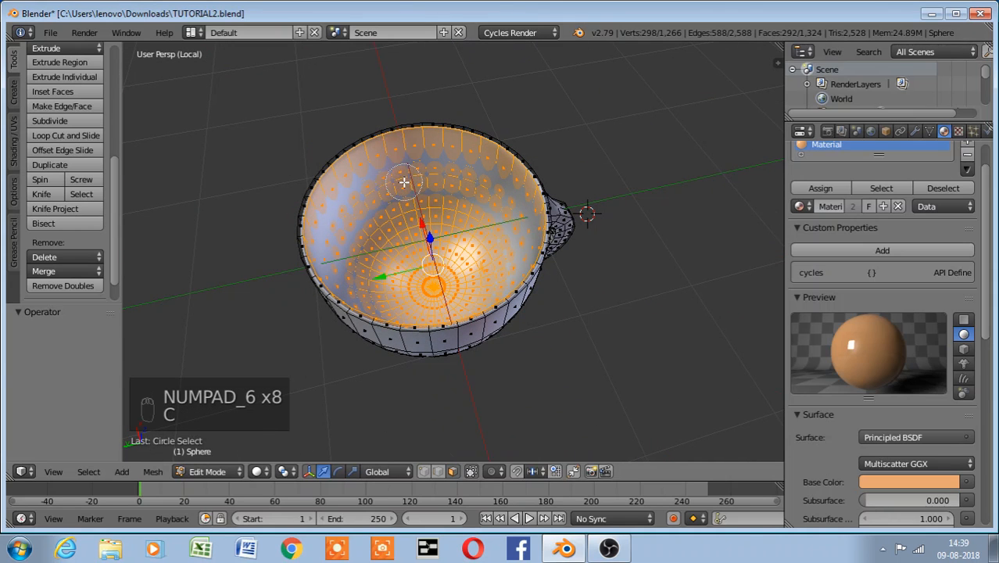
{"action": "right_click", "coordinate": [403, 182]}
Examine the face selection from all sides by orbiting vertically around the cup, ending on the view into its interior
{"action": "key", "text": "KP_2"}
{"action": "key", "text": "KP_2"}
{"action": "key", "text": "KP_2"}
{"action": "key", "text": "KP_2"}
{"action": "key", "text": "KP_2"}
{"action": "key", "text": "KP_2"}
{"action": "key", "text": "KP_2"}
{"action": "key", "text": "KP_2"}
{"action": "key", "text": "KP_2"}
{"action": "key", "text": "KP_2"}
{"action": "key", "text": "KP_2"}
{"action": "key", "text": "KP_2"}
{"action": "key", "text": "KP_2"}
{"action": "key", "text": "KP_2"}
{"action": "key", "text": "KP_2"}
{"action": "key", "text": "KP_2"}
{"action": "key", "text": "KP_2"}
{"action": "key", "text": "KP_2"}
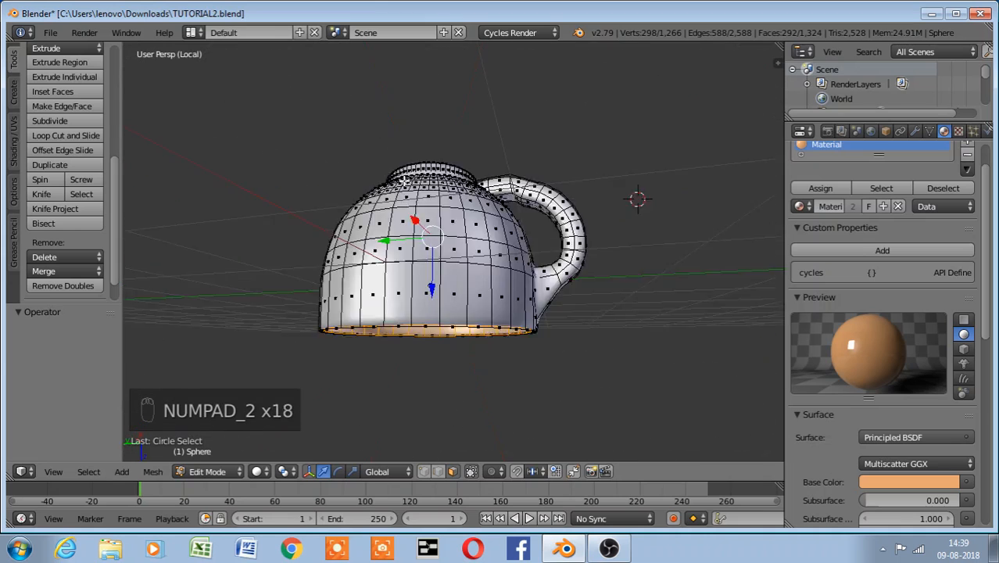
{"action": "key", "text": "KP_2"}
{"action": "key", "text": "KP_2"}
{"action": "key", "text": "KP_2"}
{"action": "key", "text": "KP_2"}
{"action": "key", "text": "KP_2"}
{"action": "key", "text": "KP_2"}
{"action": "key", "text": "KP_2"}
{"action": "key", "text": "KP_2"}
{"action": "key", "text": "KP_2"}
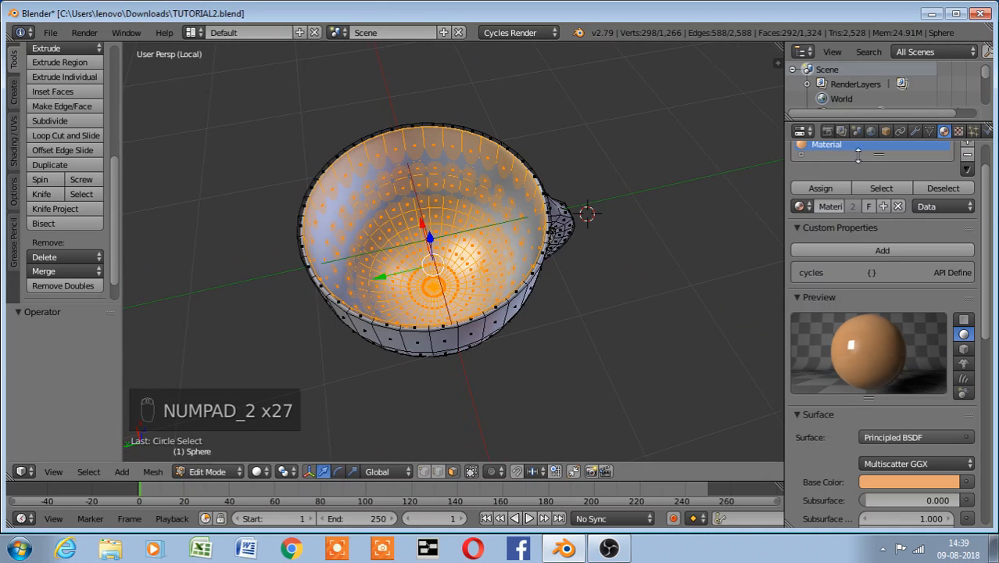
Add a second material slot to the cup with a new material using the Principled BSDF surface shader
{"action": "left_click_drag", "start_coordinate": [990, 212], "coordinate": [994, 183]}
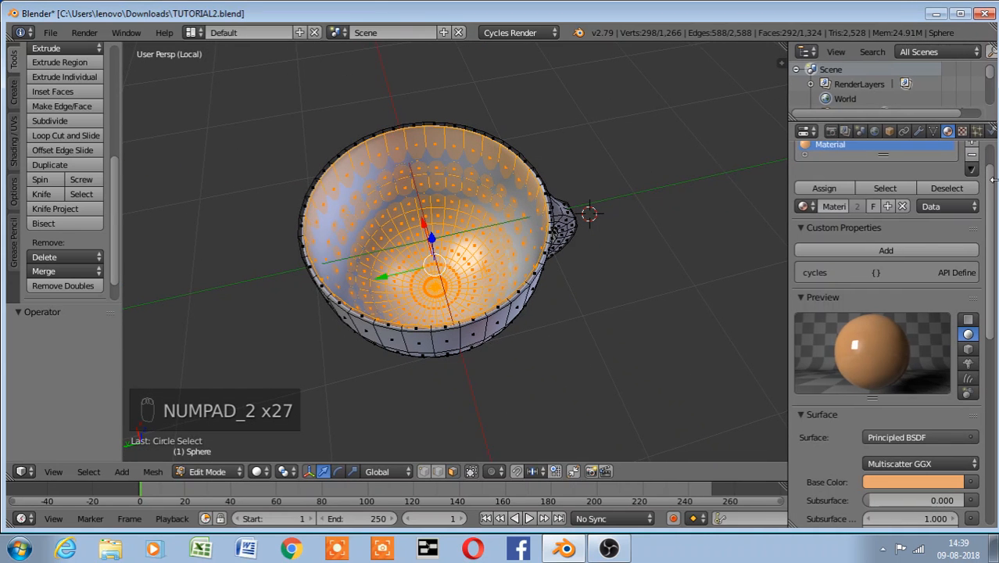
{"action": "scroll", "coordinate": [989, 186], "scroll_direction": "up", "scroll_amount": 3}
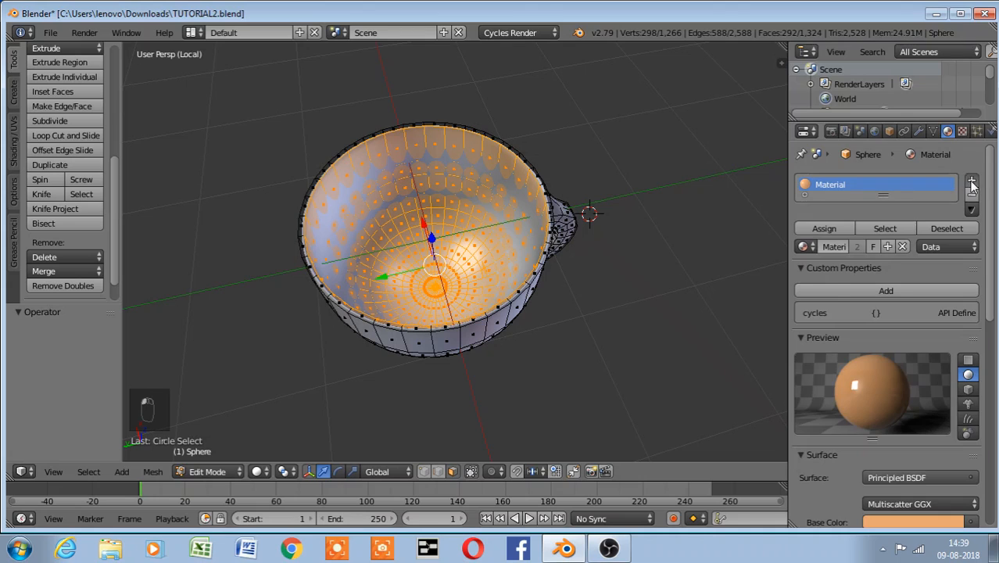
{"action": "left_click", "coordinate": [972, 182]}
{"action": "left_click", "coordinate": [892, 281]}
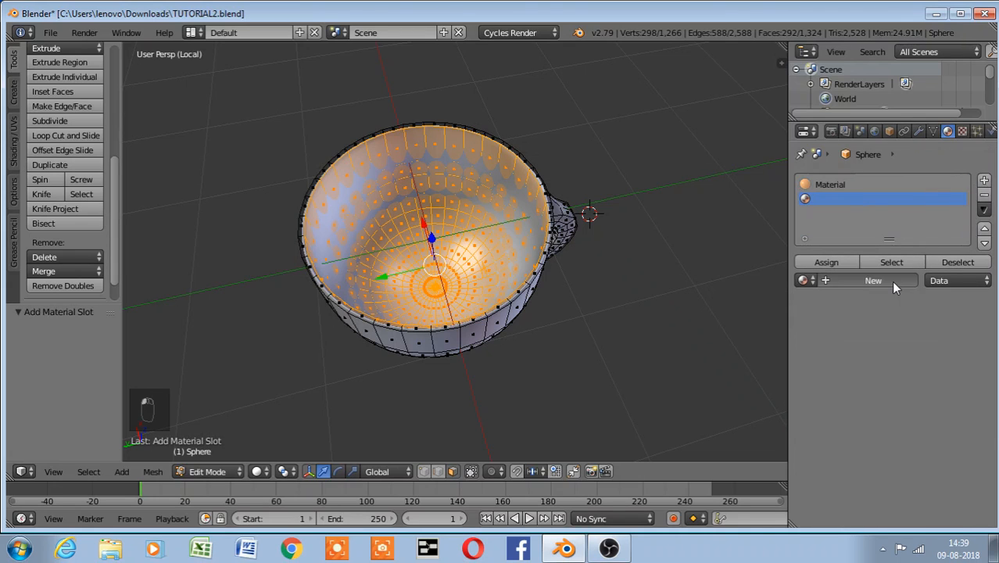
{"action": "left_click", "coordinate": [918, 487]}
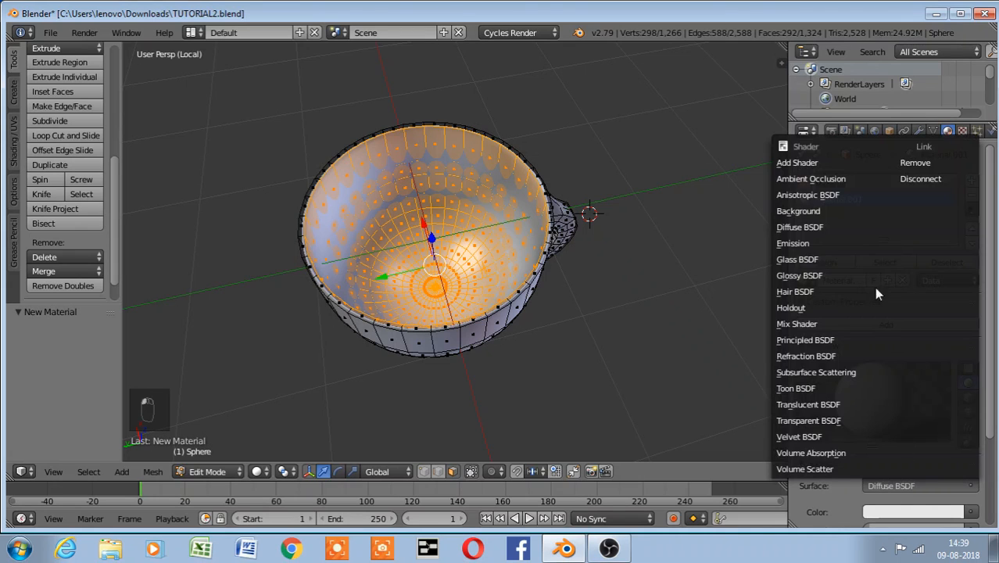
{"action": "left_click", "coordinate": [879, 340]}
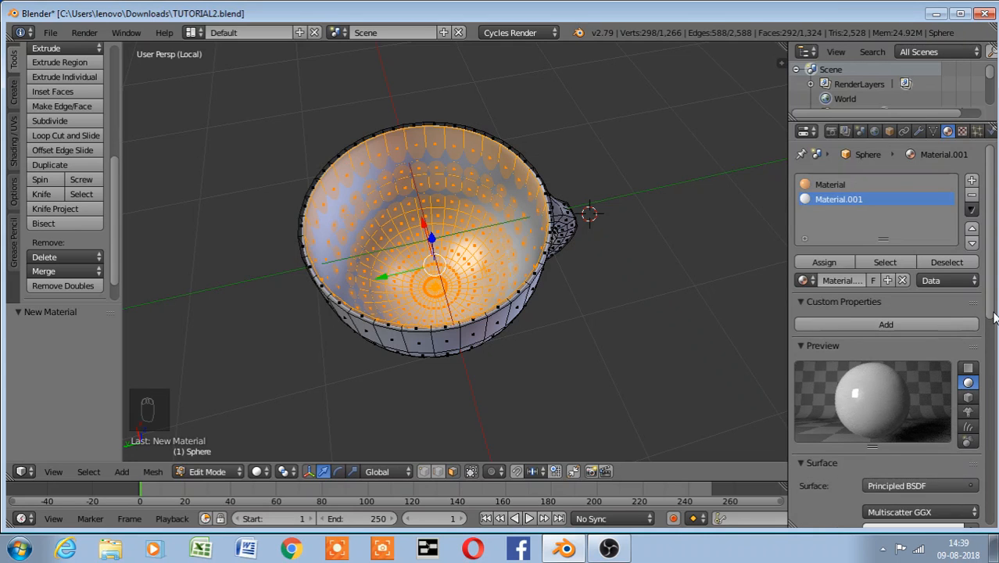
Darken the new material's base color to a mid grey of about 0.51 RGB and assign it to the selected interior faces
{"action": "left_click_drag", "start_coordinate": [995, 317], "coordinate": [998, 342]}
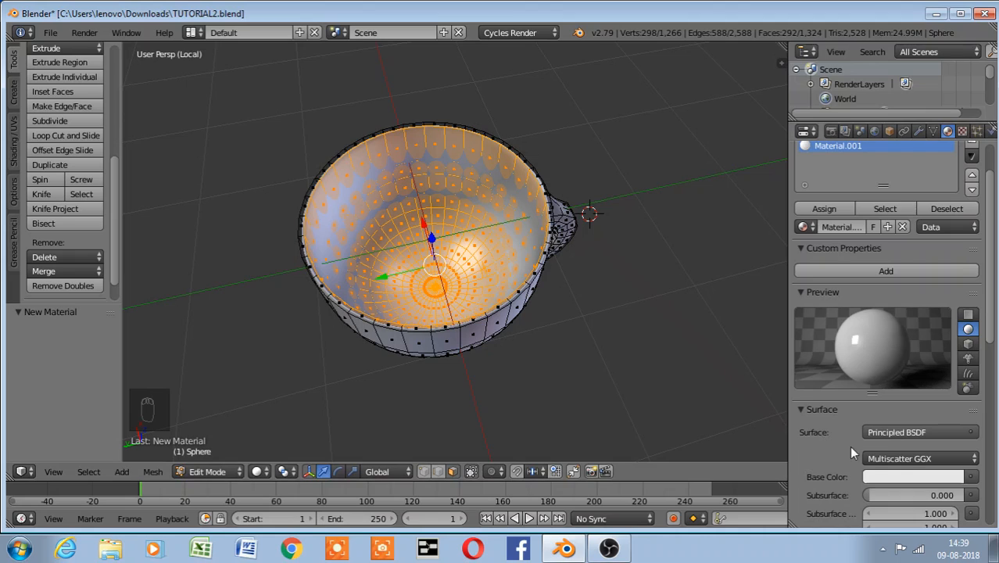
{"action": "left_click", "coordinate": [899, 477]}
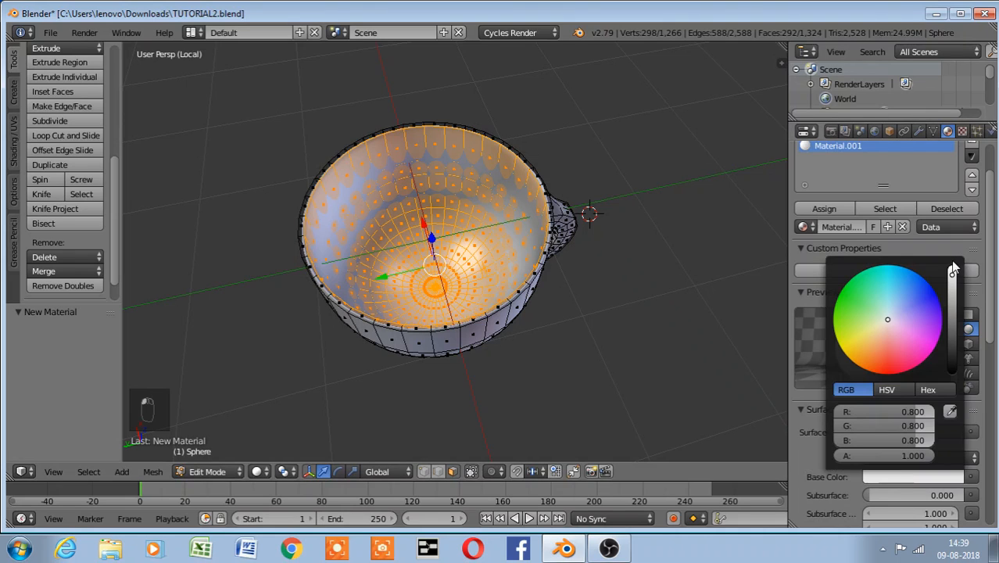
{"action": "left_click_drag", "start_coordinate": [952, 276], "coordinate": [952, 293]}
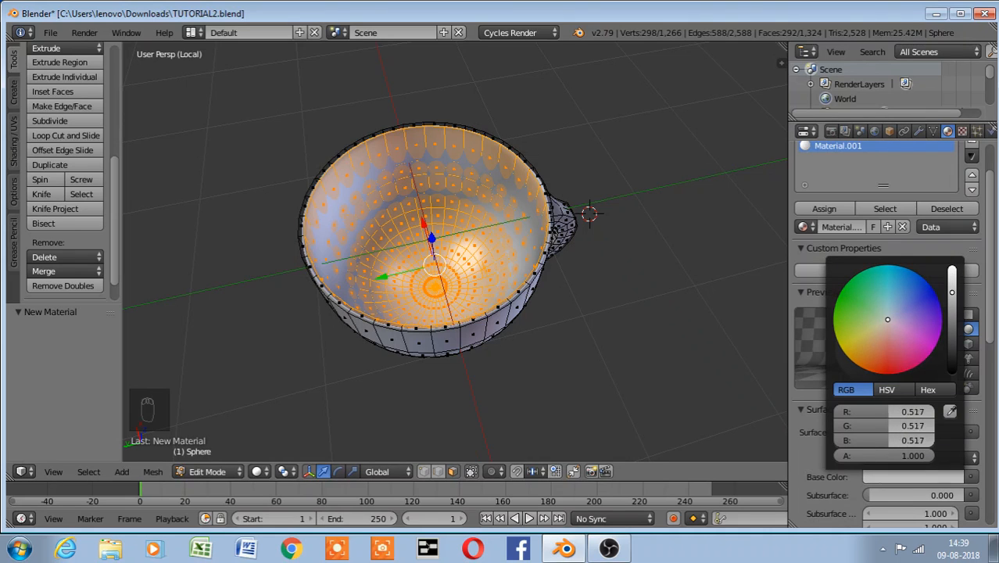
{"action": "left_click", "coordinate": [257, 472]}
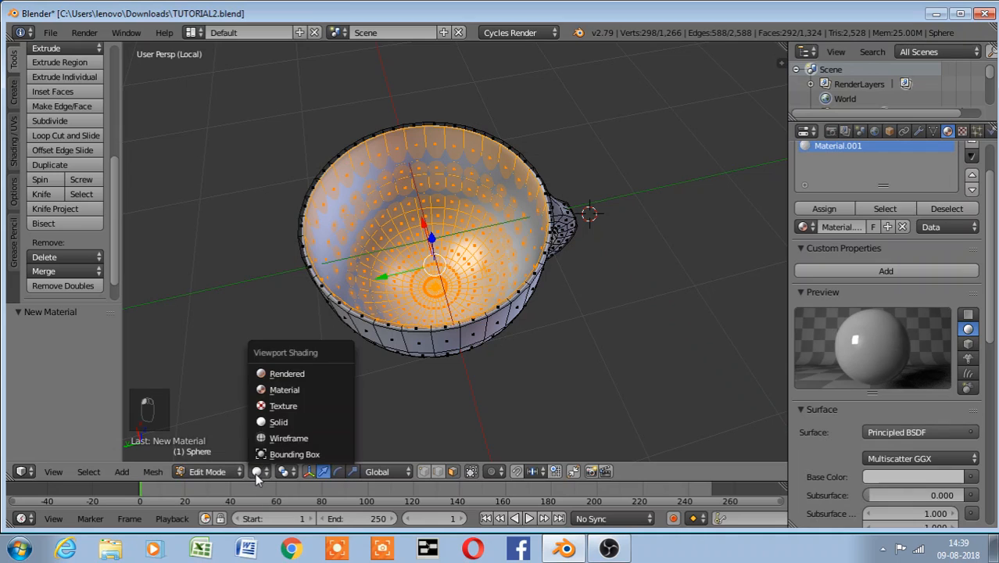
{"action": "left_click", "coordinate": [825, 209]}
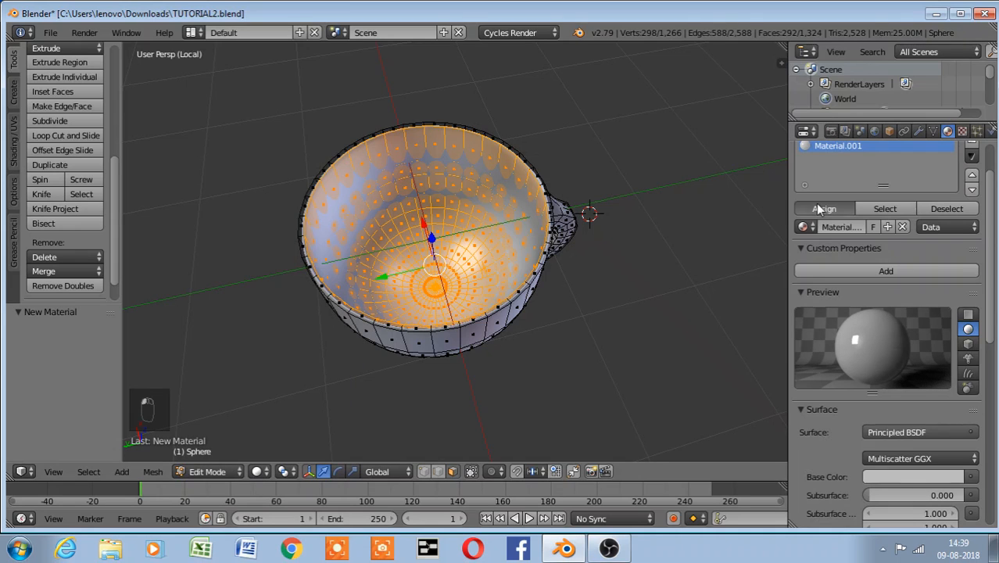
Return to Object Mode and preview the cup's two materials in rendered viewport shading
{"action": "left_click", "coordinate": [214, 475]}
{"action": "left_click", "coordinate": [227, 456]}
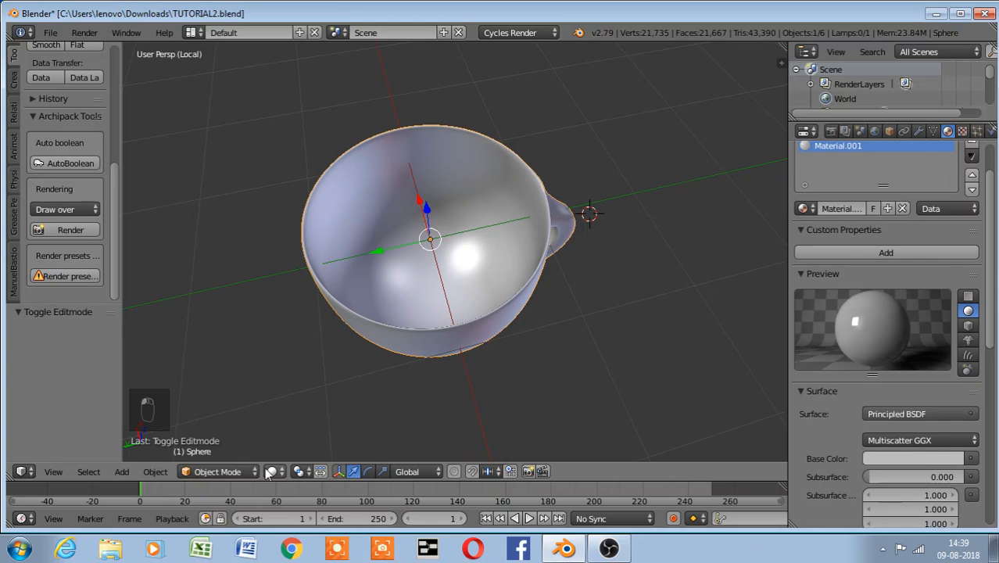
{"action": "left_click", "coordinate": [270, 472]}
{"action": "left_click", "coordinate": [287, 375]}
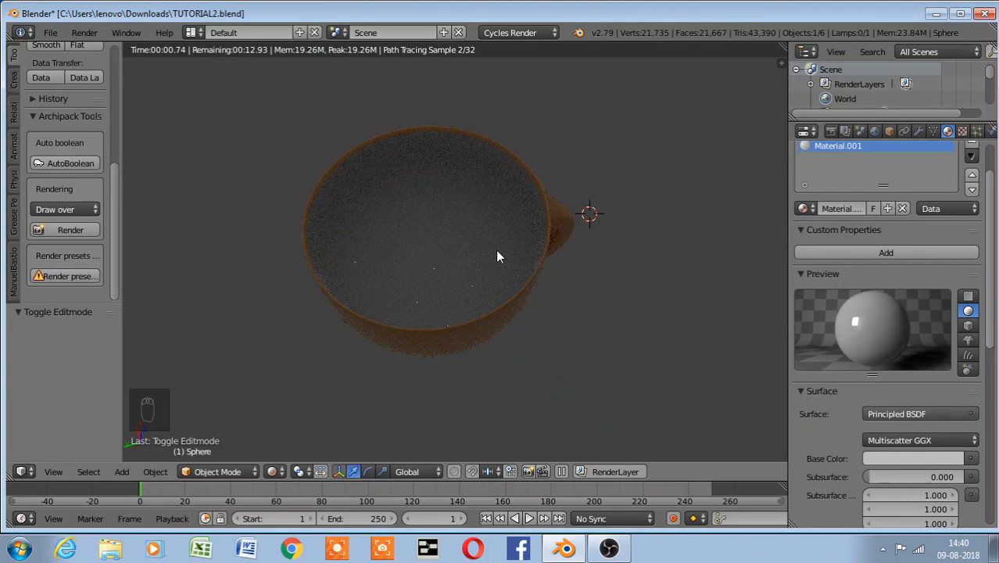
Lighten the interior material's base color to about 0.76 RGB, check the cup from a lower angle and leave local view
{"action": "left_click", "coordinate": [913, 483]}
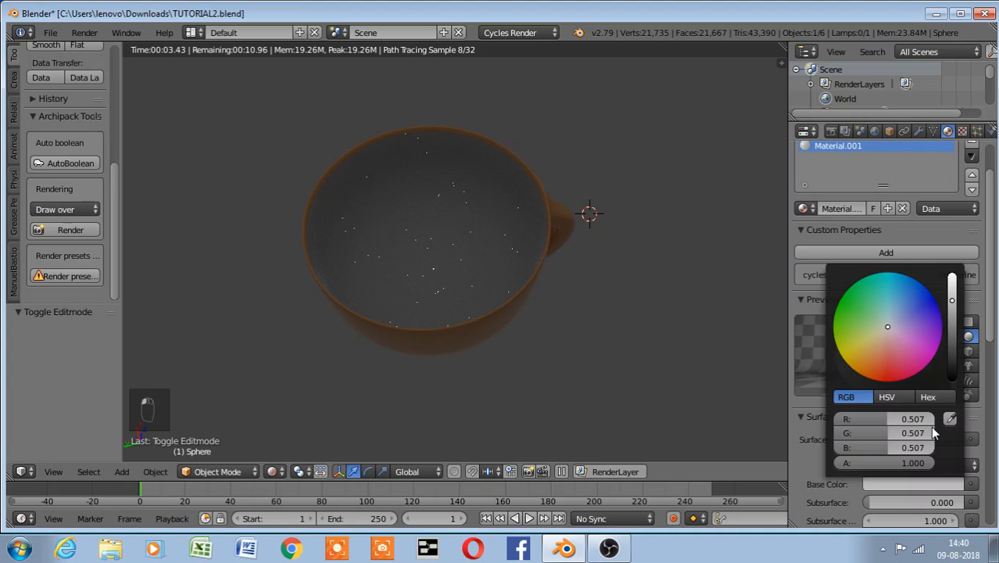
{"action": "left_click_drag", "start_coordinate": [953, 300], "coordinate": [952, 286]}
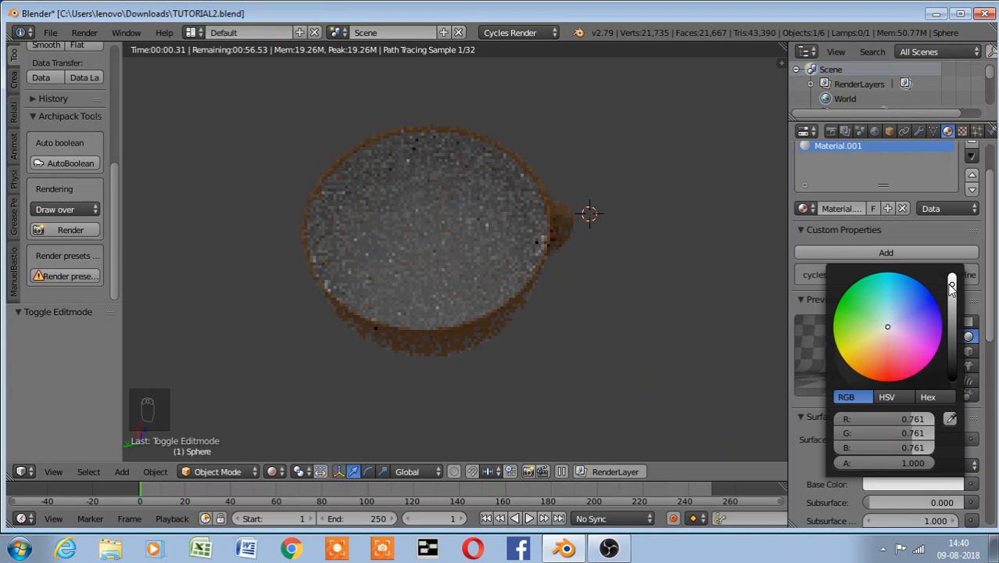
{"action": "key", "text": "KP_2"}
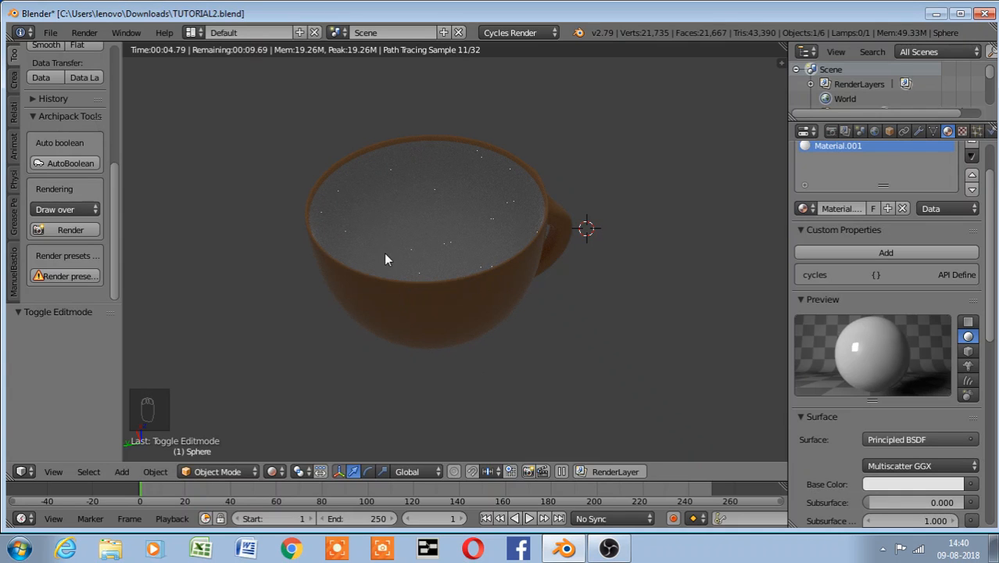
{"action": "key", "text": "KP_Divide"}
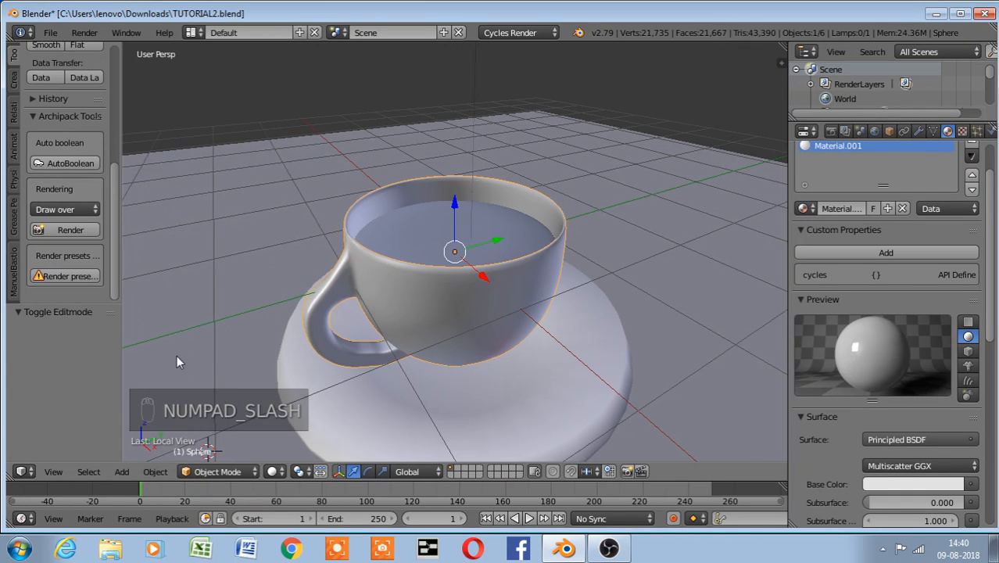
Preview the full cup and saucer in rendered viewport shading and return to solid shading
{"action": "left_click", "coordinate": [273, 471]}
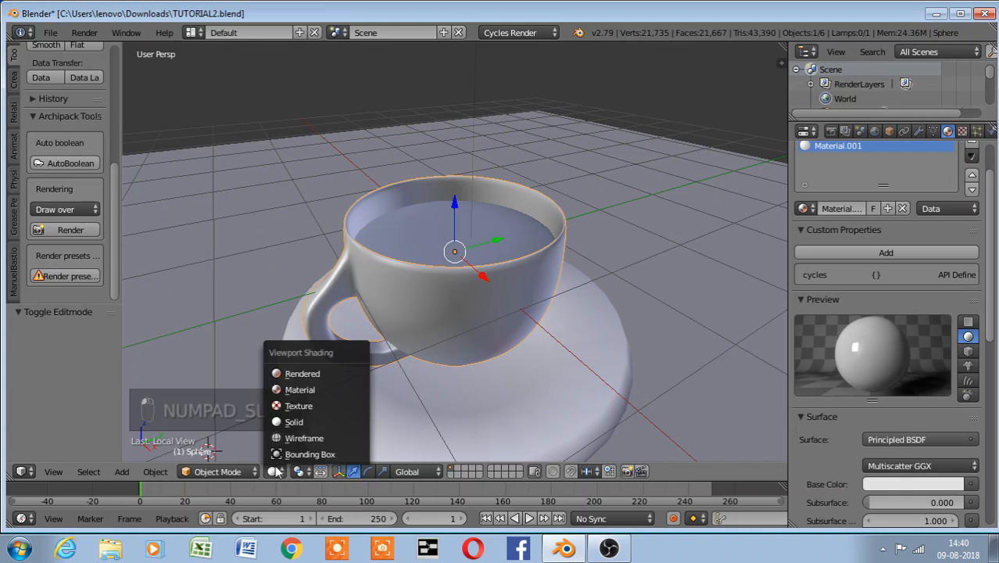
{"action": "left_click", "coordinate": [292, 374]}
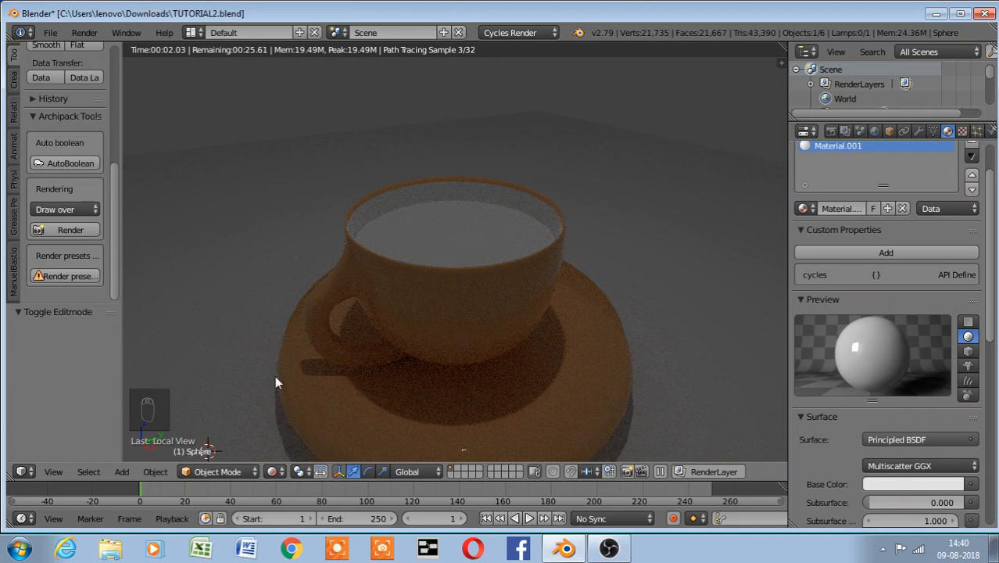
{"action": "left_click", "coordinate": [272, 471]}
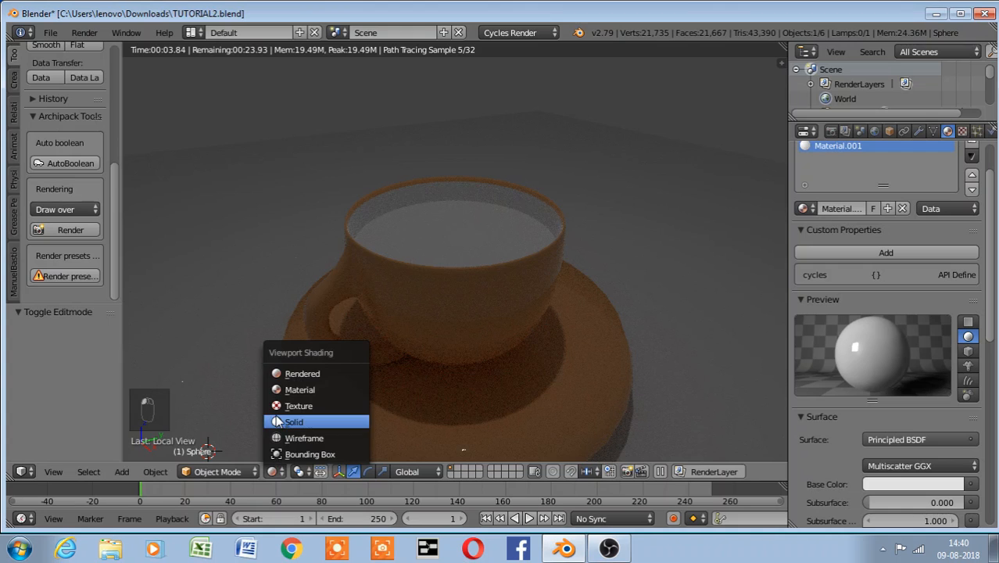
{"action": "left_click", "coordinate": [278, 422]}
Select the coffee surface disc inside the cup and give it a new material
{"action": "right_click", "coordinate": [442, 226]}
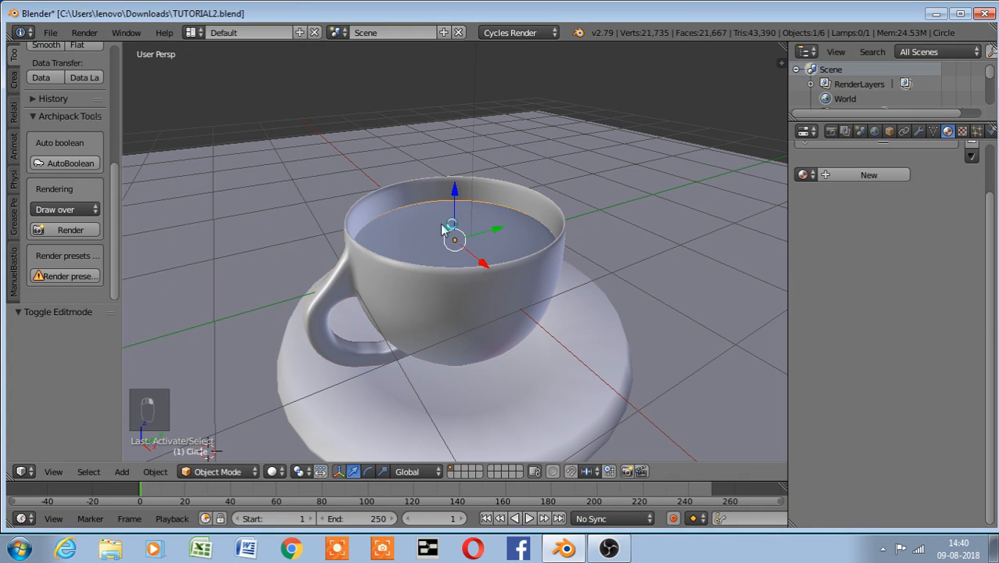
{"action": "key", "text": "KP_2"}
{"action": "key", "text": "KP_2"}
{"action": "key", "text": "KP_2"}
{"action": "key", "text": "KP_2"}
{"action": "key", "text": "KP_2"}
{"action": "key", "text": "KP_2"}
{"action": "key", "text": "KP_2"}
{"action": "key", "text": "KP_2"}
{"action": "key", "text": "KP_2"}
{"action": "key", "text": "KP_2"}
{"action": "key", "text": "KP_2"}
{"action": "key", "text": "KP_2"}
{"action": "key", "text": "KP_2"}
{"action": "key", "text": "KP_2"}
{"action": "key", "text": "KP_2"}
{"action": "key", "text": "KP_2"}
{"action": "key", "text": "KP_2"}
{"action": "key", "text": "KP_2"}
{"action": "key", "text": "KP_2"}
{"action": "key", "text": "KP_2"}
{"action": "key", "text": "KP_2"}
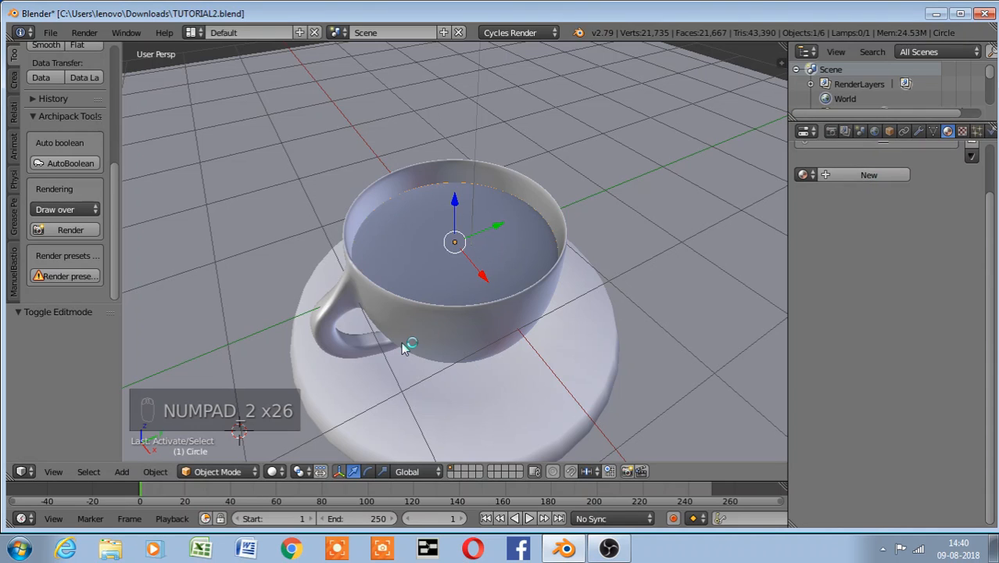
{"action": "left_click", "coordinate": [876, 173]}
{"action": "left_click", "coordinate": [643, 168]}
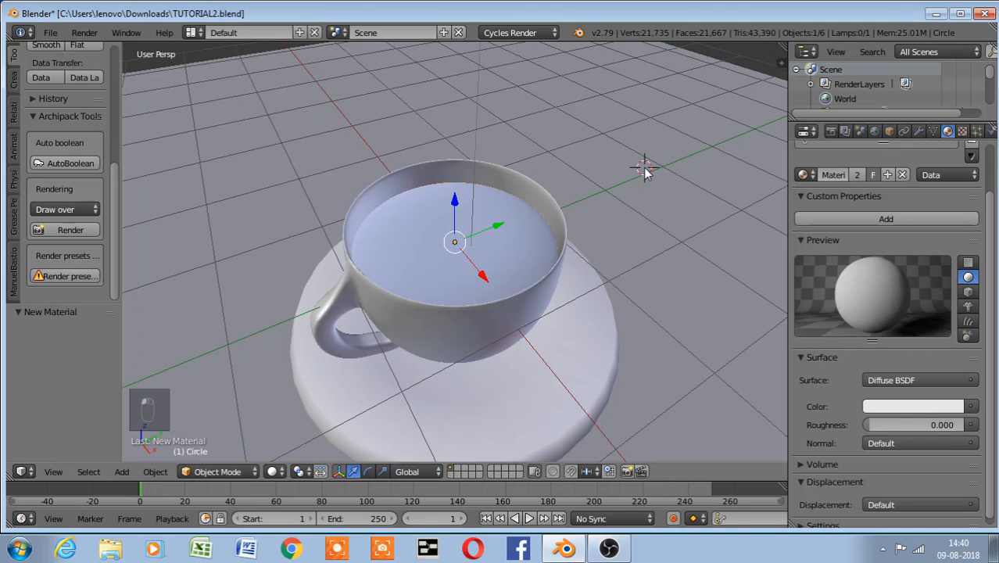
{"action": "left_click", "coordinate": [857, 175]}
{"action": "scroll", "coordinate": [843, 188], "scroll_direction": "up", "scroll_amount": 2}
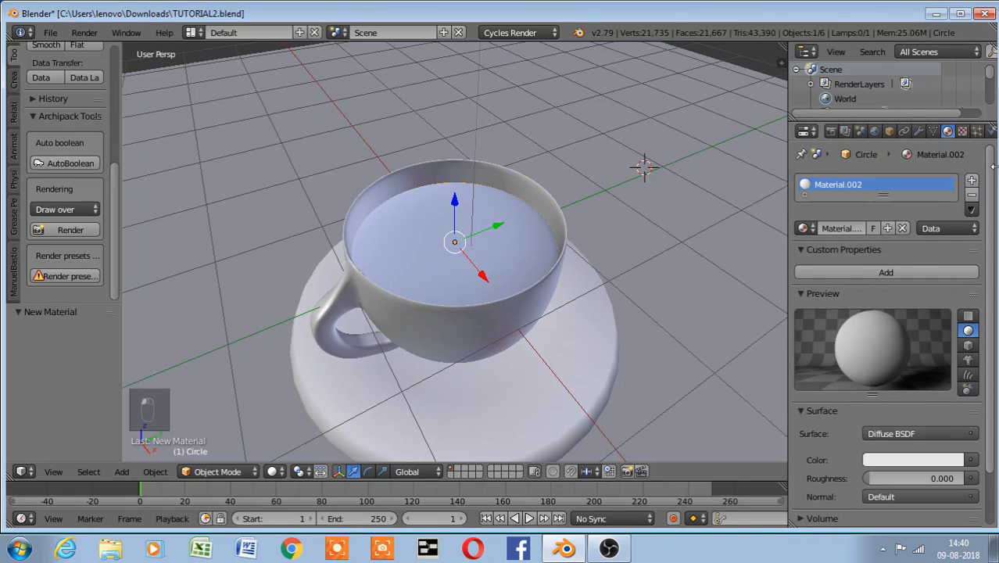
{"action": "right_click", "coordinate": [510, 226]}
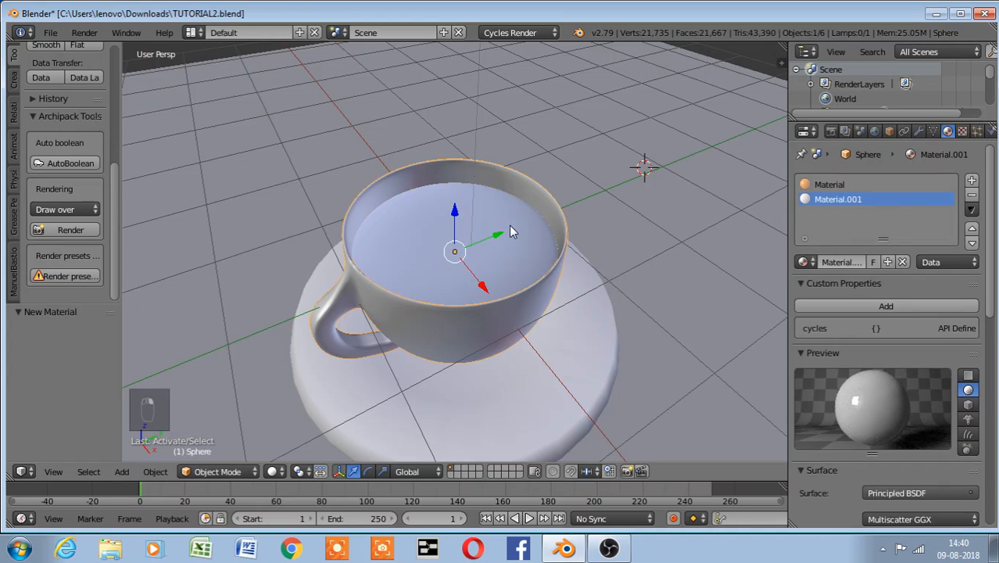
{"action": "right_click", "coordinate": [510, 226]}
{"action": "right_click", "coordinate": [494, 234]}
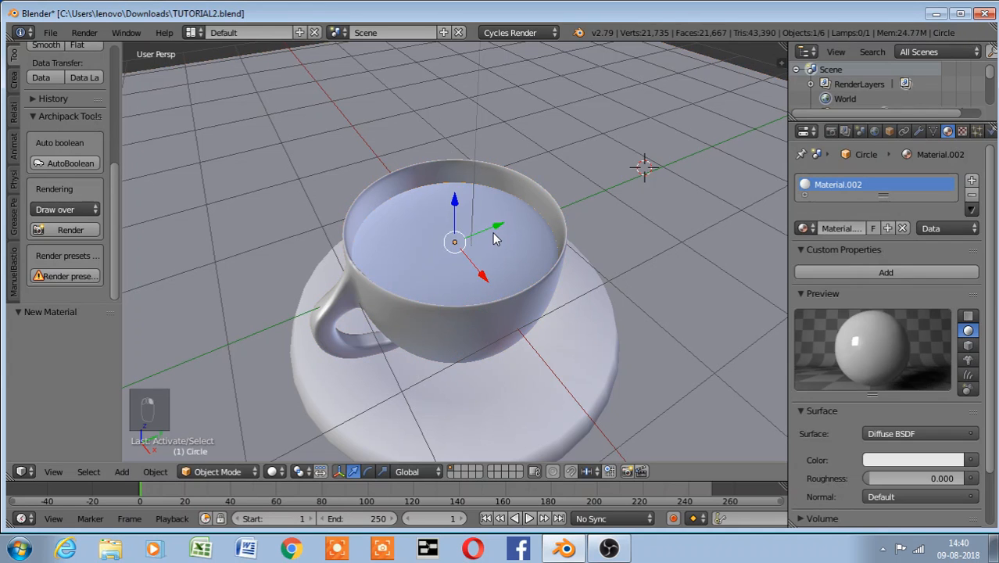
{"action": "key", "text": "KP_Divide"}
{"action": "key", "text": "KP_Divide"}
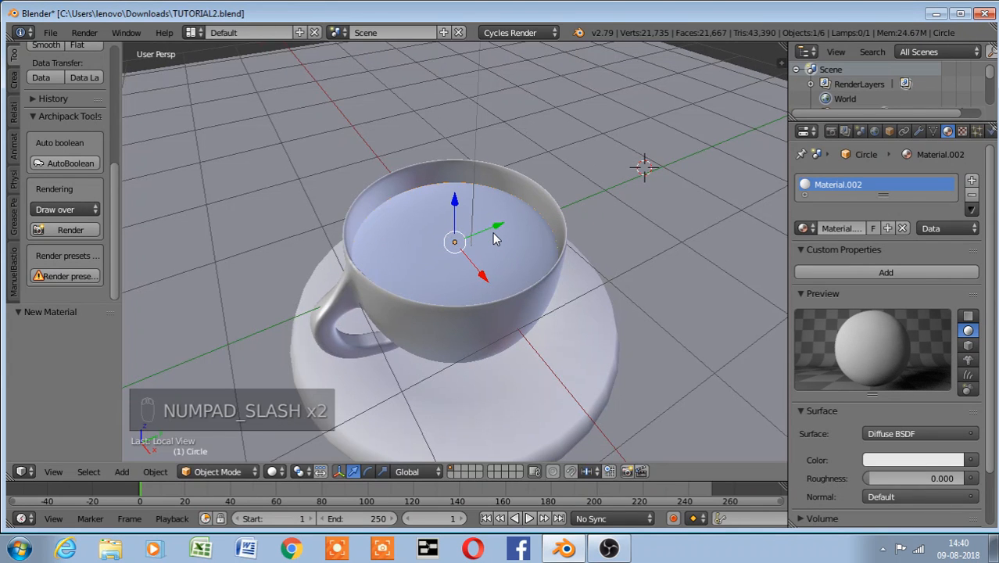
{"action": "left_click", "coordinate": [21, 474]}
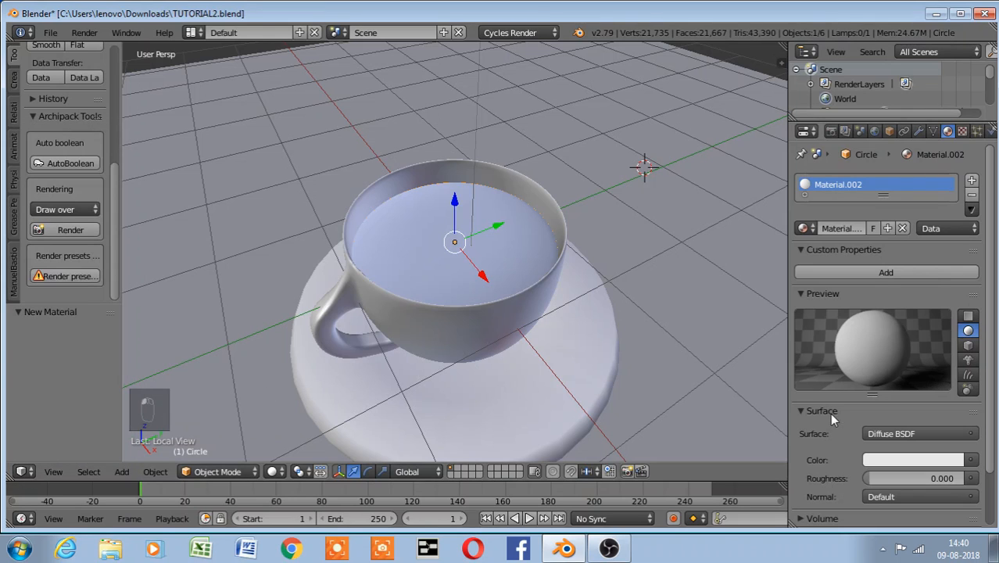
Set the coffee material's surface shader to Principled BSDF and open its node tree in the Node Editor
{"action": "left_click", "coordinate": [892, 433]}
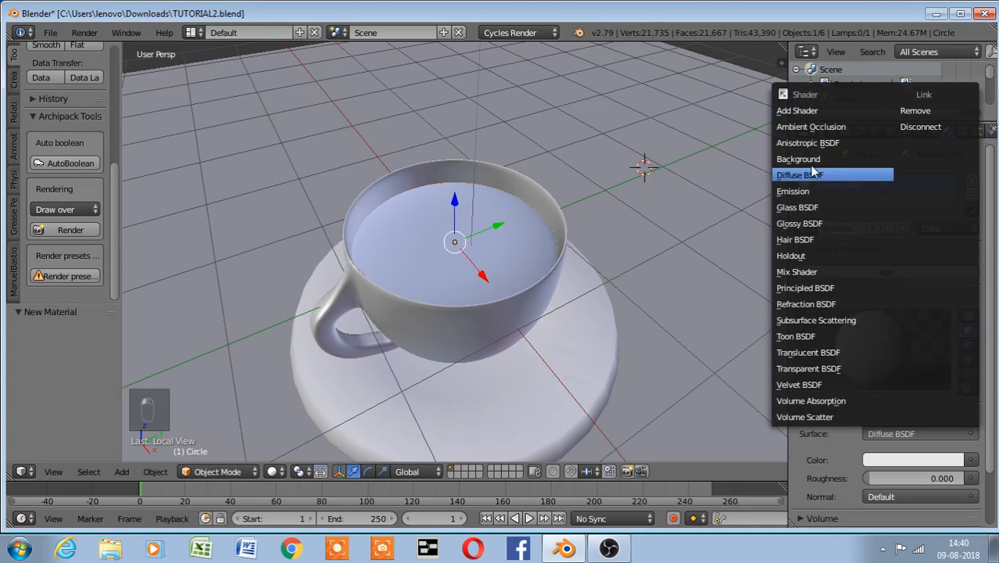
{"action": "left_click", "coordinate": [833, 288]}
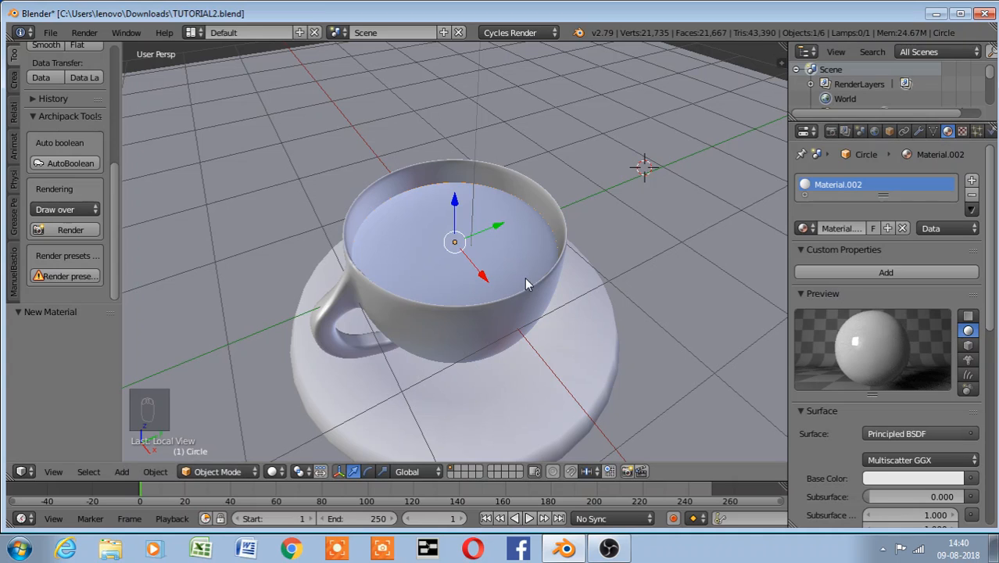
{"action": "left_click", "coordinate": [21, 472]}
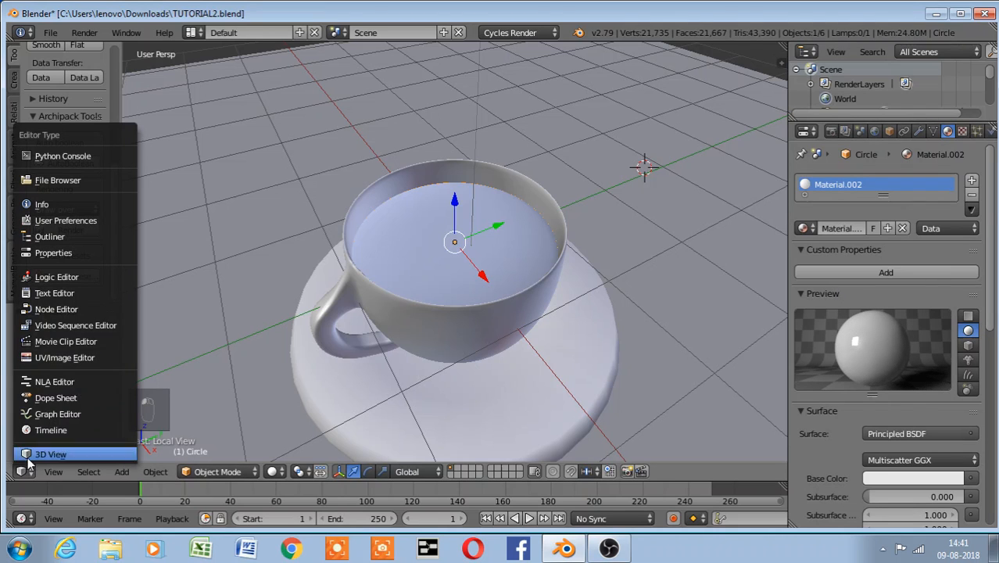
{"action": "left_click", "coordinate": [43, 311]}
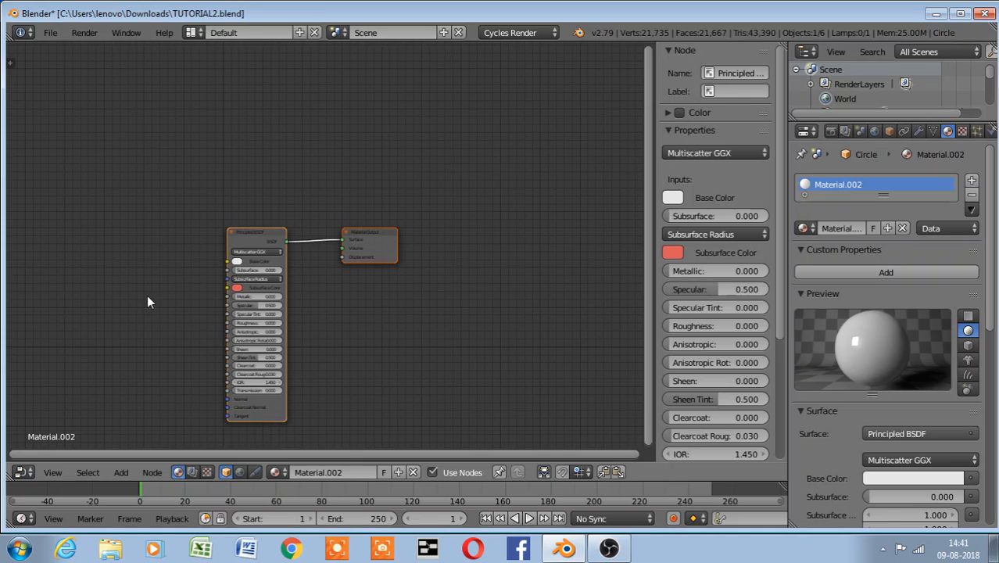
Add an Image Texture node and place it beside the Principled BSDF node's inputs
{"action": "scroll", "coordinate": [148, 302], "scroll_direction": "up", "scroll_amount": 2}
{"action": "key", "text": "shift+a"}
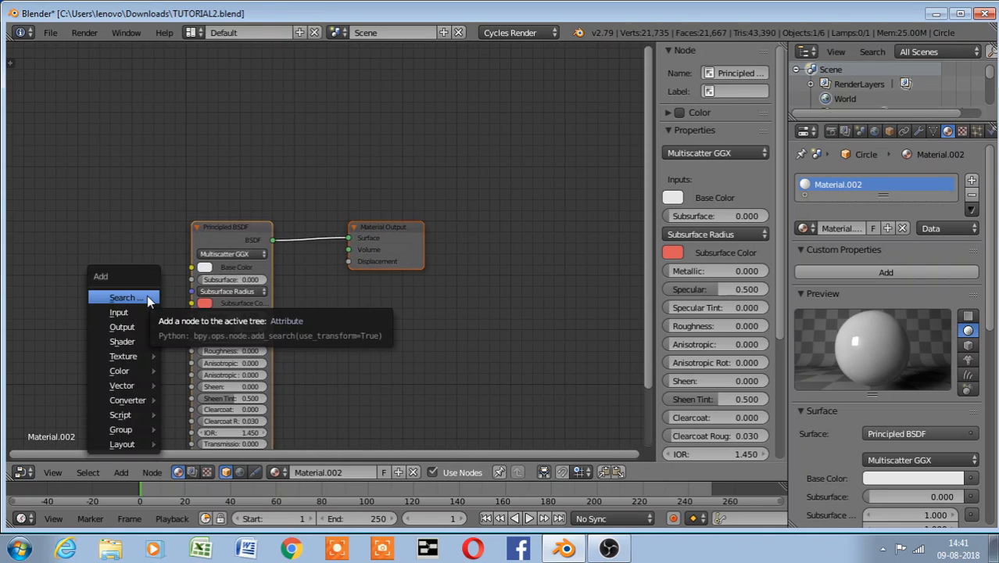
{"action": "left_click", "coordinate": [147, 298]}
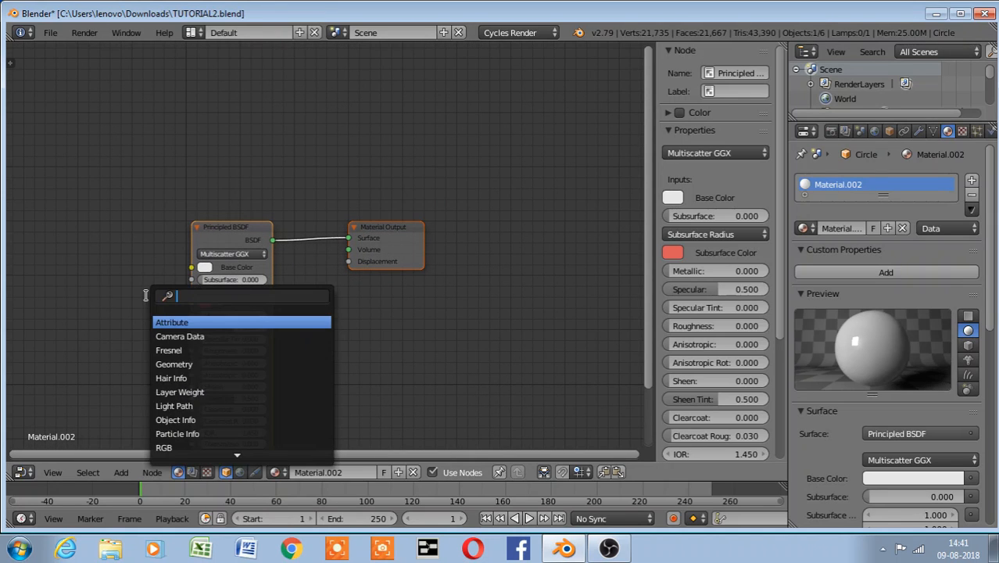
{"action": "type", "text": "image"}
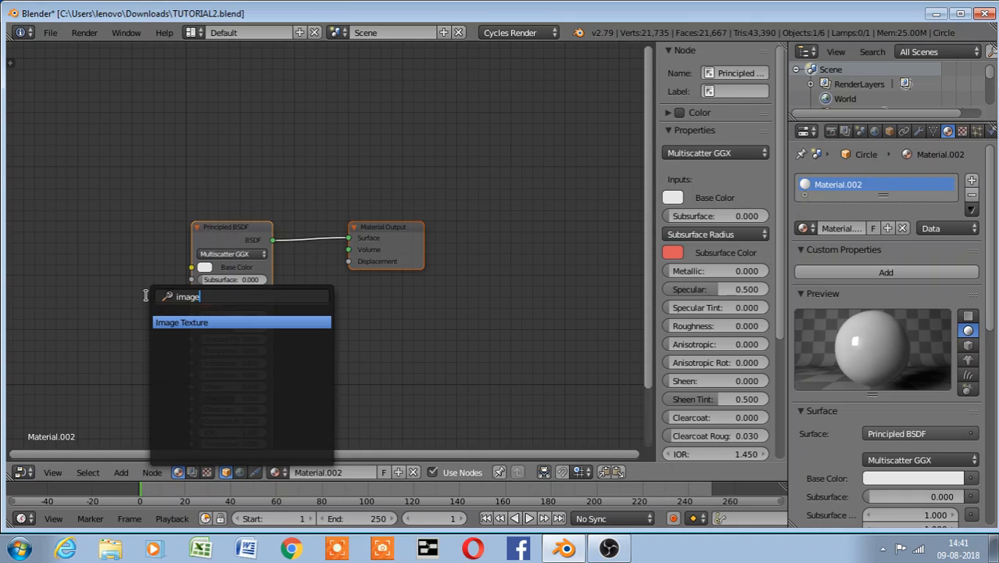
{"action": "left_click", "coordinate": [180, 322]}
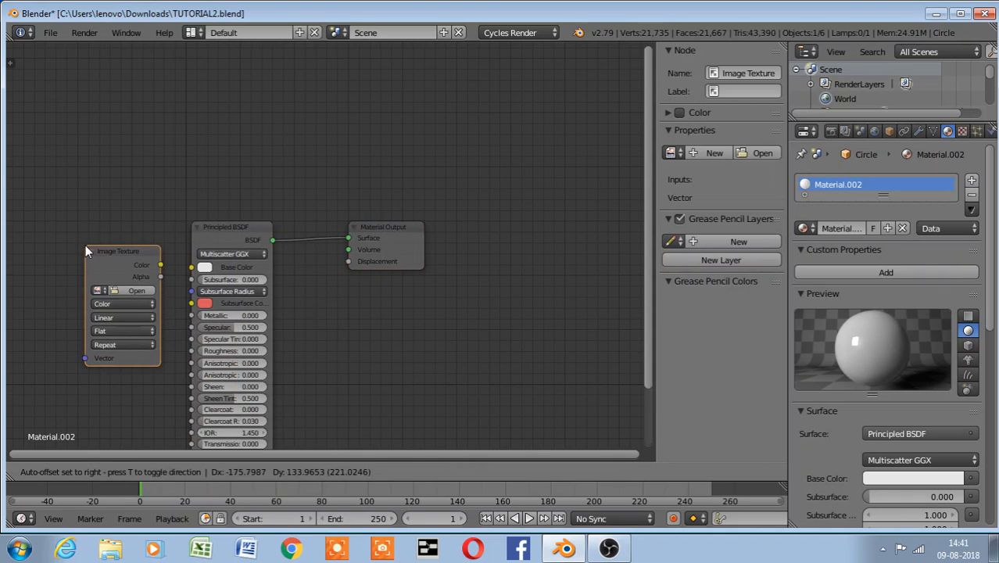
{"action": "left_click", "coordinate": [85, 245]}
Load coffee.jpg from the Ground folder into the Image Texture node and link its Color output to Base Color
{"action": "left_click", "coordinate": [139, 289]}
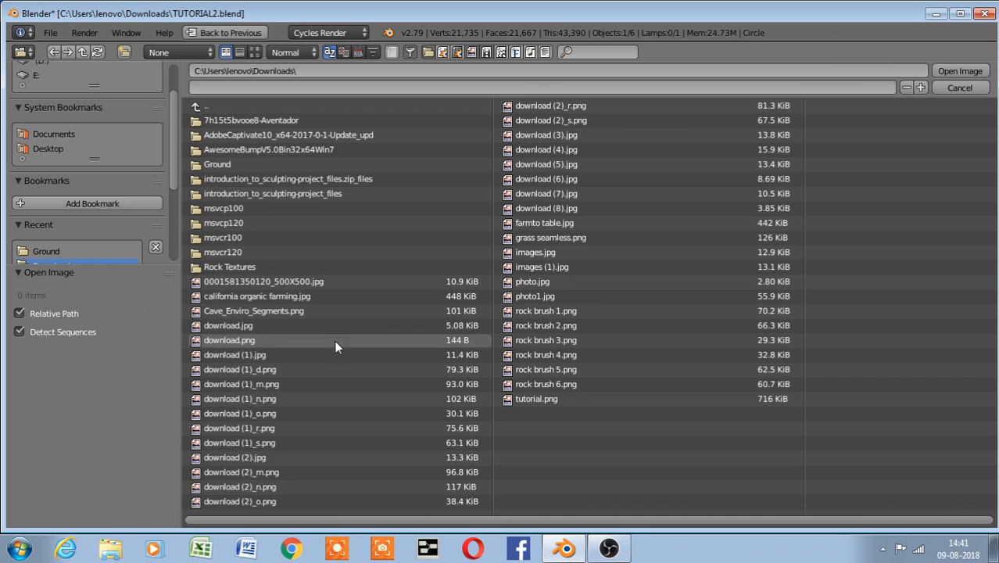
{"action": "left_click", "coordinate": [330, 164]}
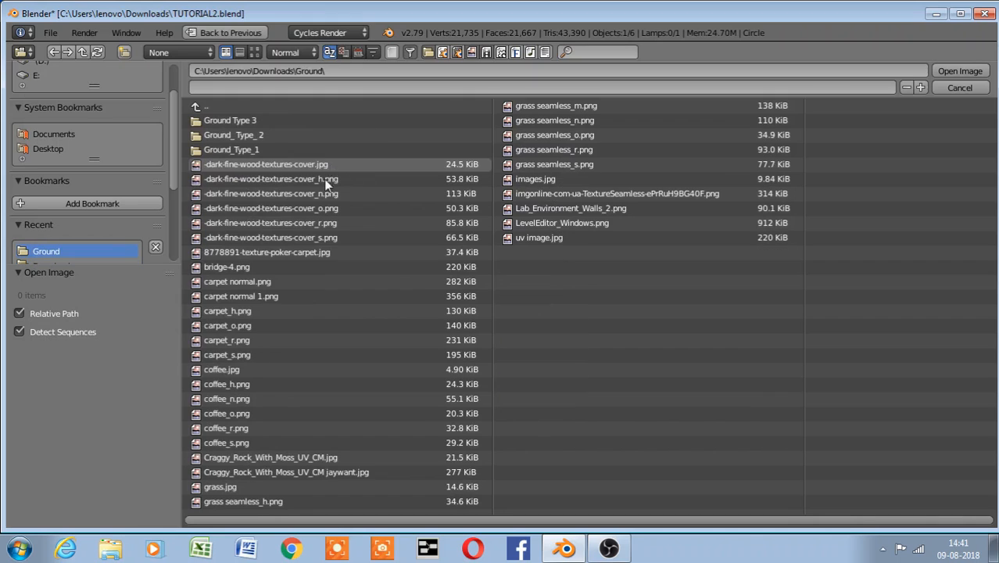
{"action": "double_click", "coordinate": [289, 369]}
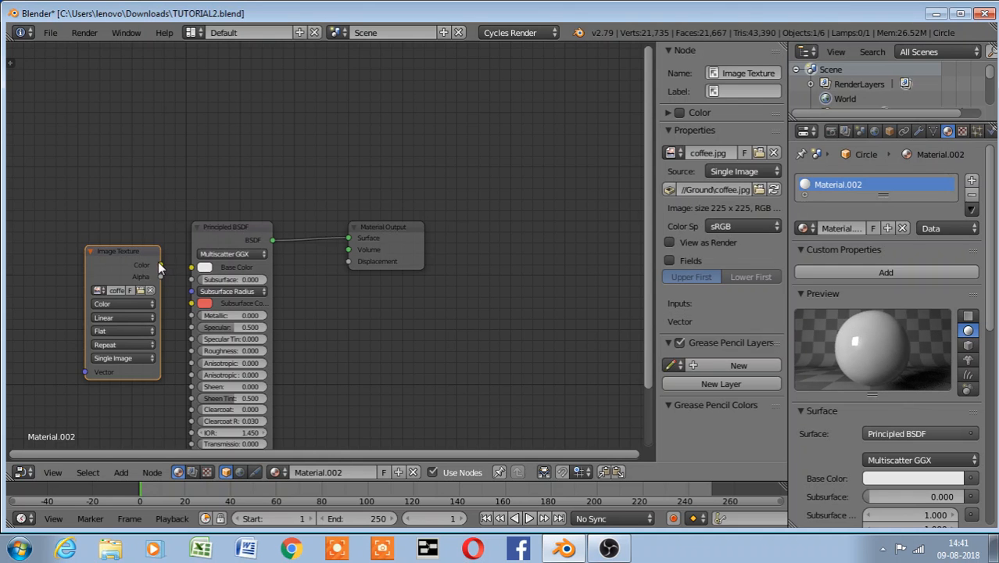
{"action": "left_click_drag", "start_coordinate": [160, 265], "coordinate": [191, 268]}
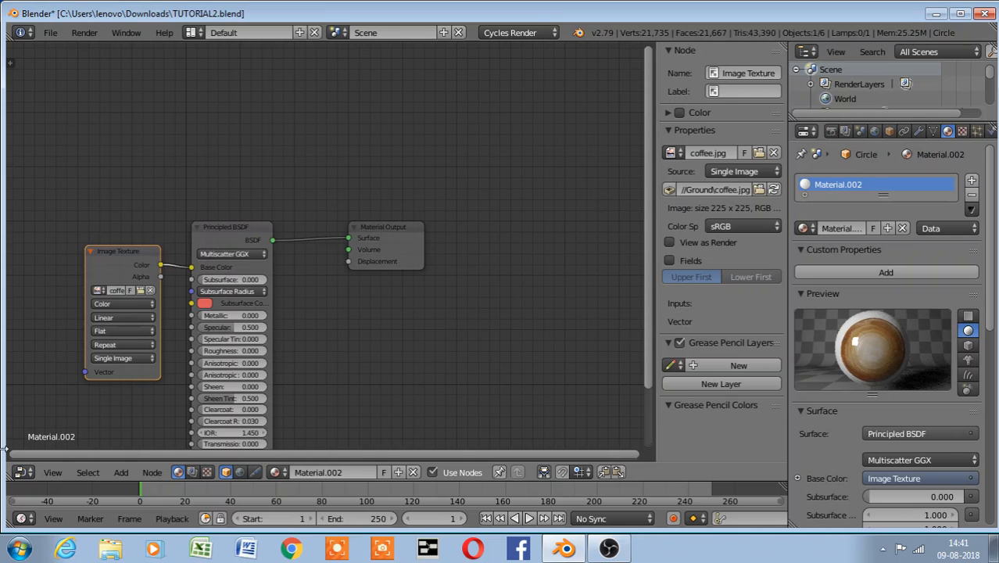
Return to the 3D View, preview the coffee surface in rendered shading and restore solid shading
{"action": "left_click", "coordinate": [20, 473]}
{"action": "left_click", "coordinate": [47, 391]}
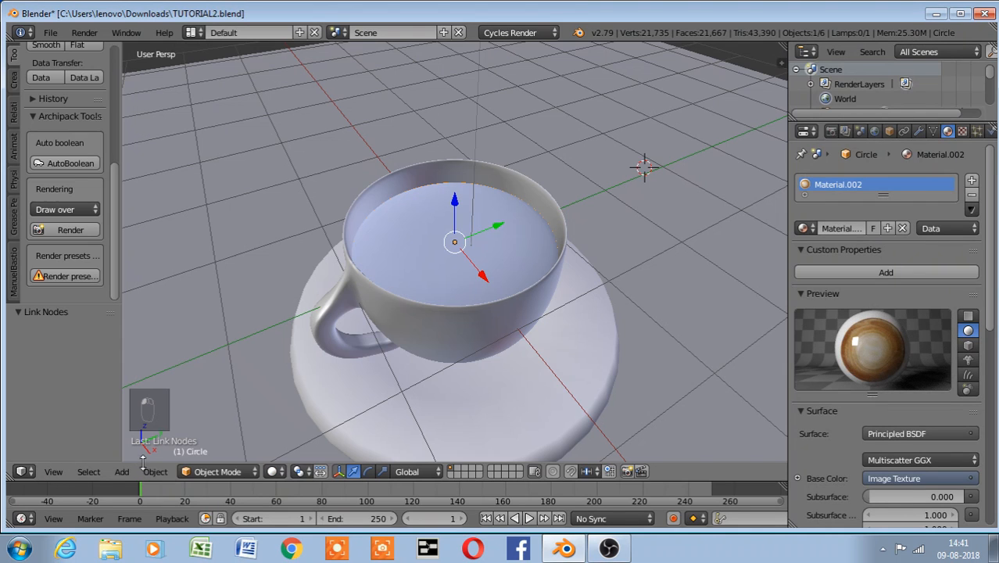
{"action": "left_click", "coordinate": [218, 474]}
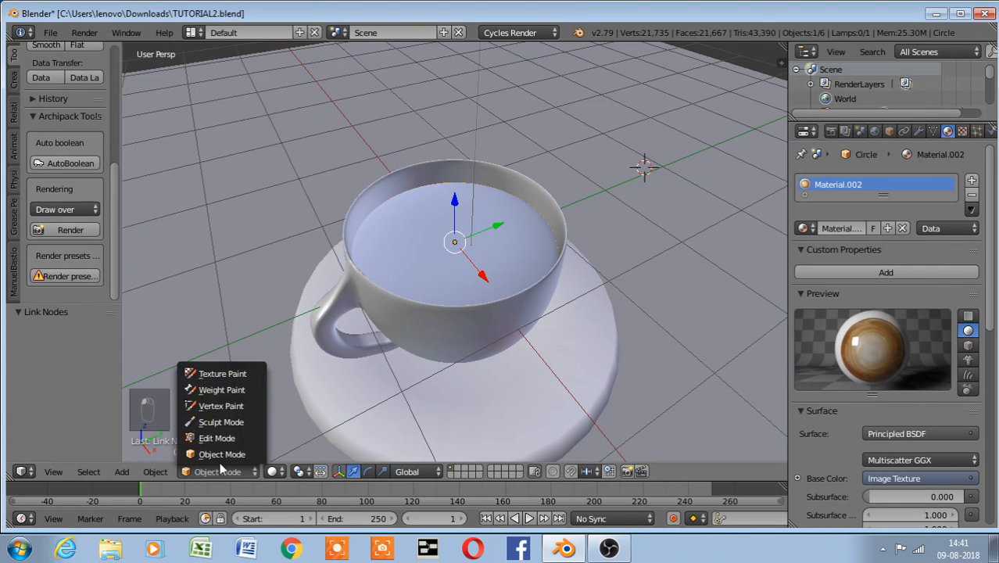
{"action": "left_click", "coordinate": [275, 473]}
{"action": "left_click", "coordinate": [304, 374]}
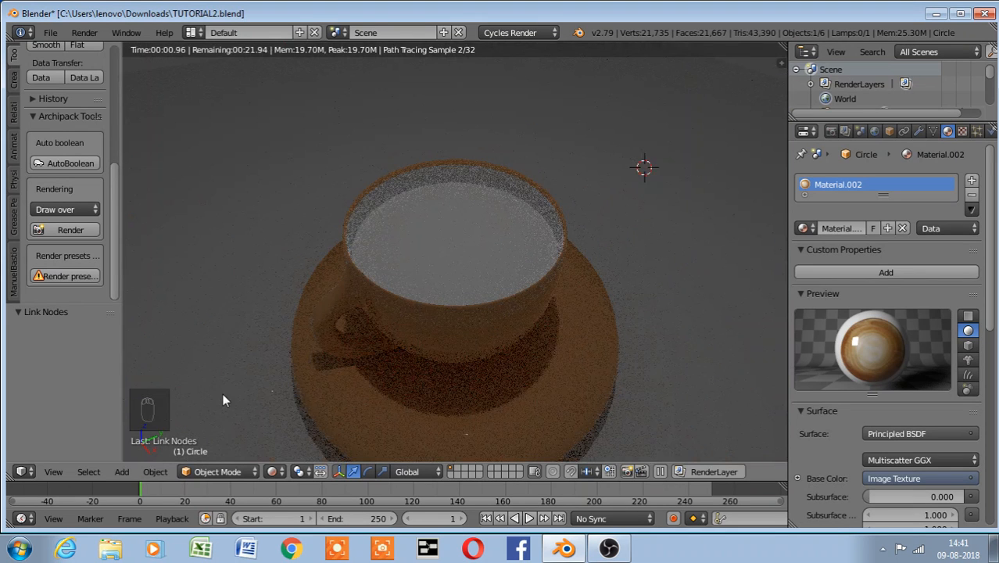
{"action": "left_click", "coordinate": [276, 471]}
{"action": "left_click", "coordinate": [288, 418]}
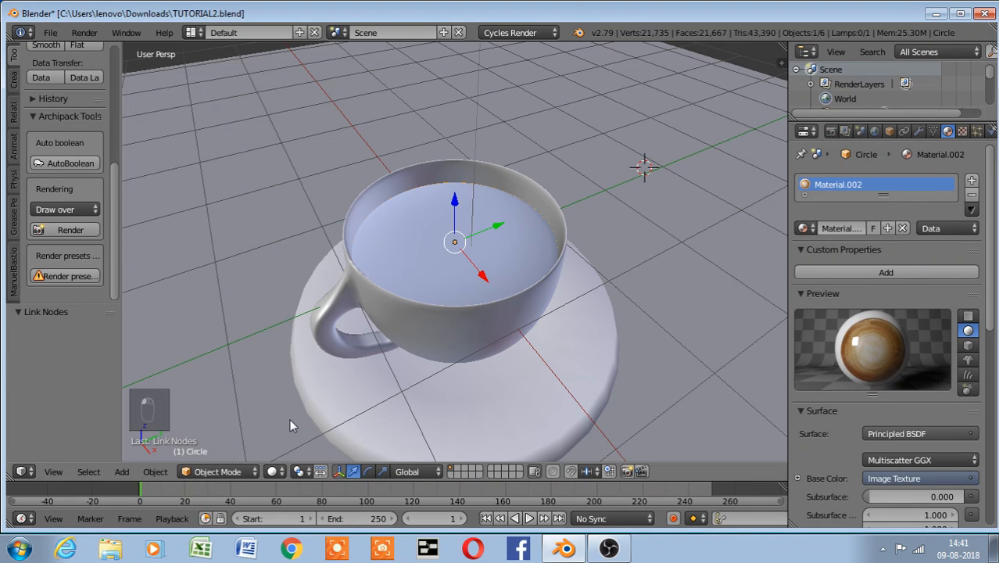
Enter Edit Mode on the coffee surface, select its whole mesh and unwrap it
{"action": "left_click", "coordinate": [229, 469]}
{"action": "left_click", "coordinate": [219, 438]}
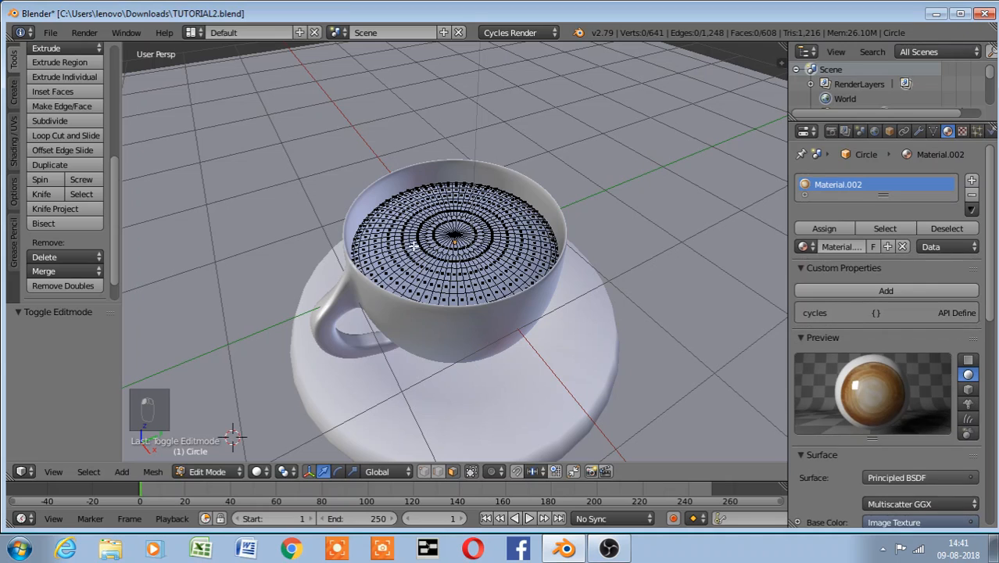
{"action": "key", "text": "a"}
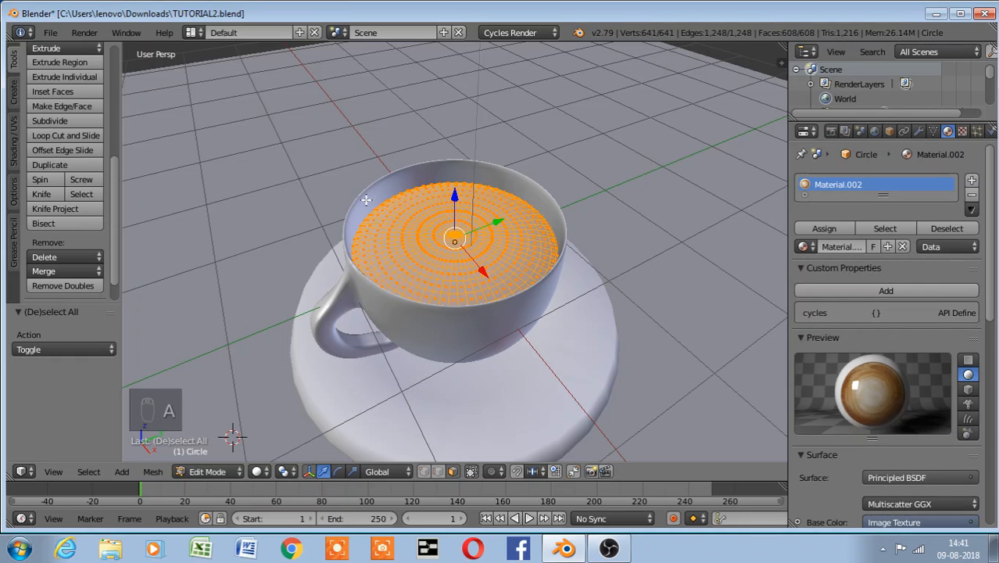
{"action": "key", "text": "u"}
{"action": "left_click", "coordinate": [367, 201]}
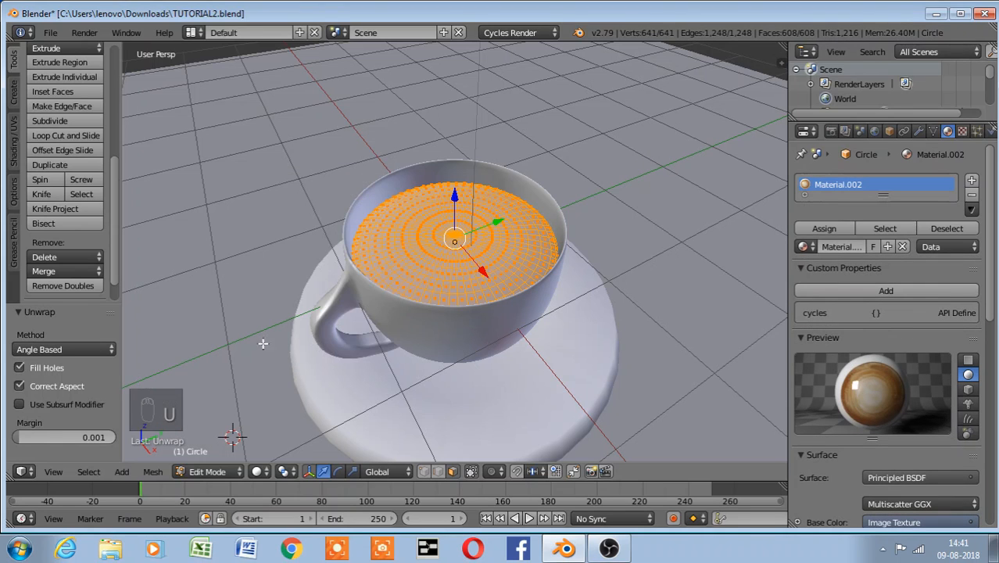
Preview the coffee texture on the unwrapped surface in rendered shading and return to solid shading
{"action": "left_click", "coordinate": [256, 471]}
{"action": "left_click", "coordinate": [282, 369]}
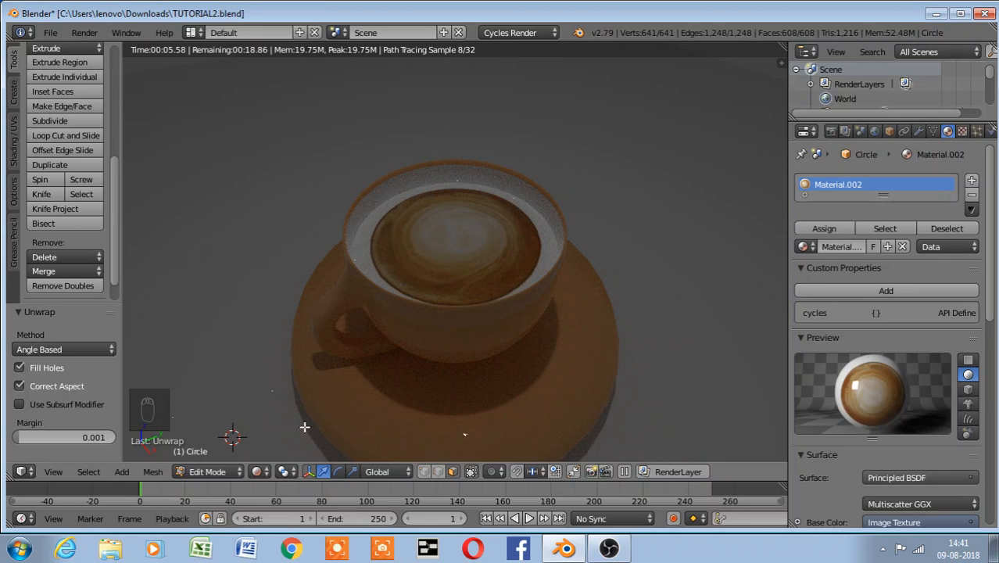
{"action": "key", "text": "z"}
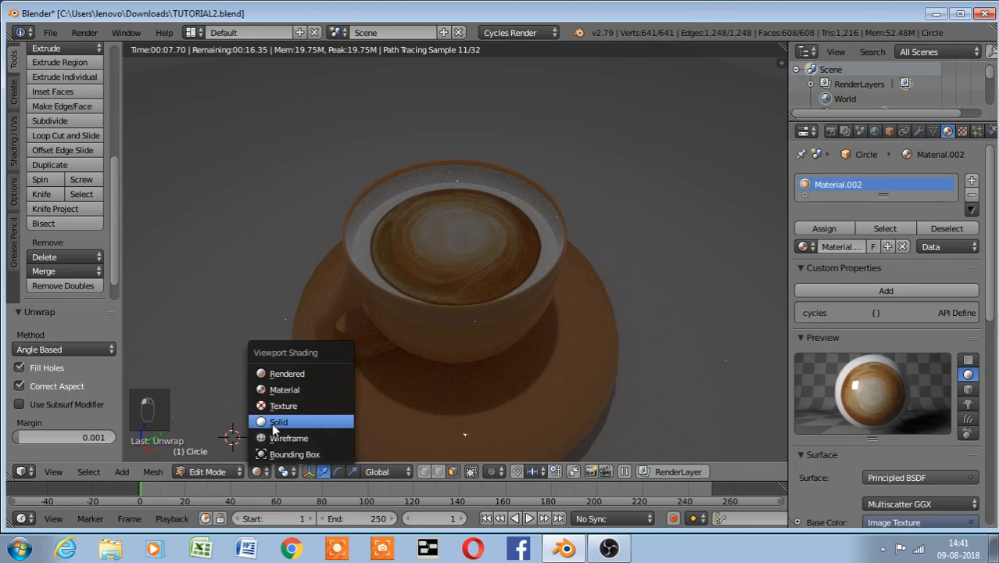
{"action": "left_click", "coordinate": [276, 423]}
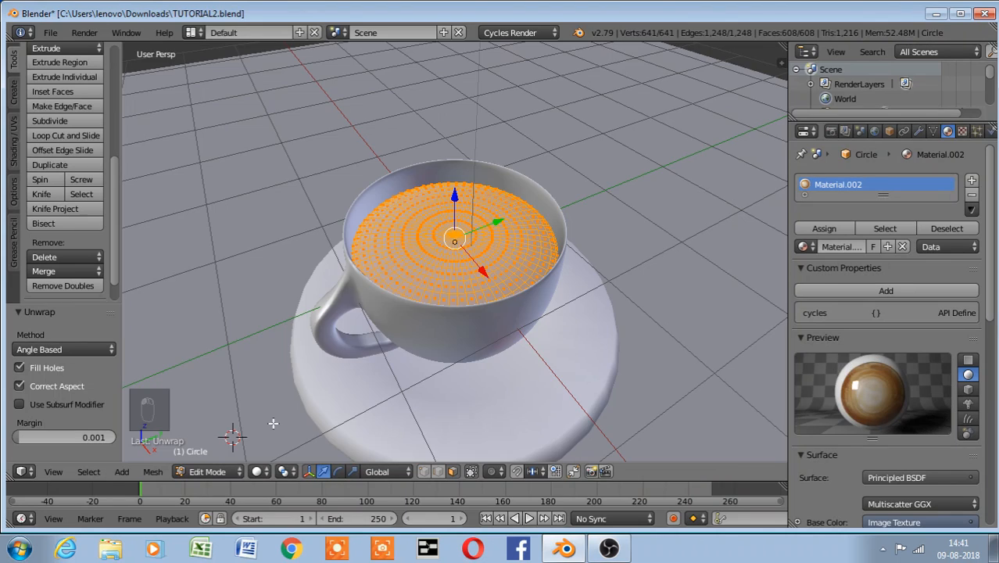
In the Compositing layout, display coffee.jpg behind the coffee surface's UVs and scale them by about 0.783 to match the coffee circle
{"action": "left_click", "coordinate": [193, 32]}
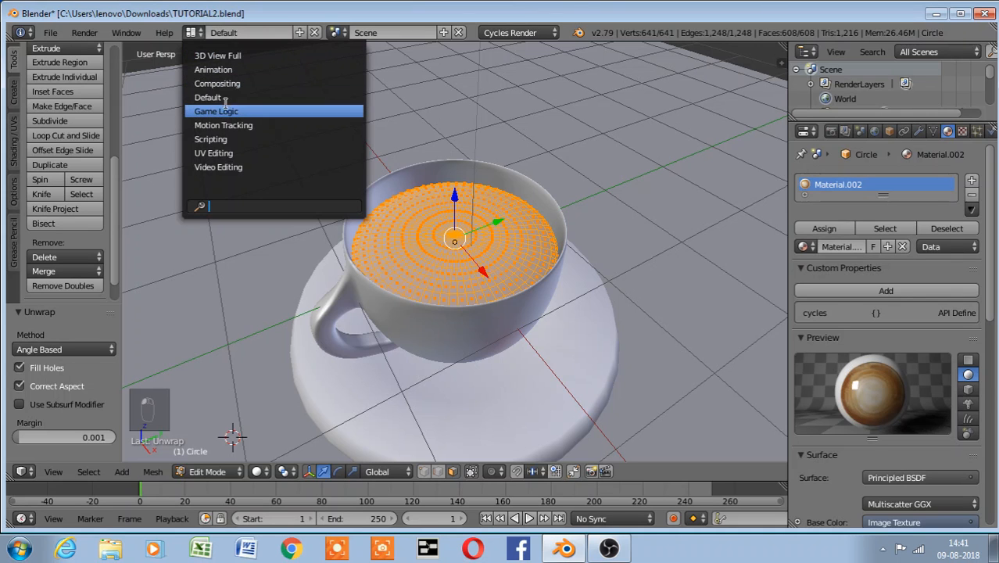
{"action": "left_click", "coordinate": [234, 82]}
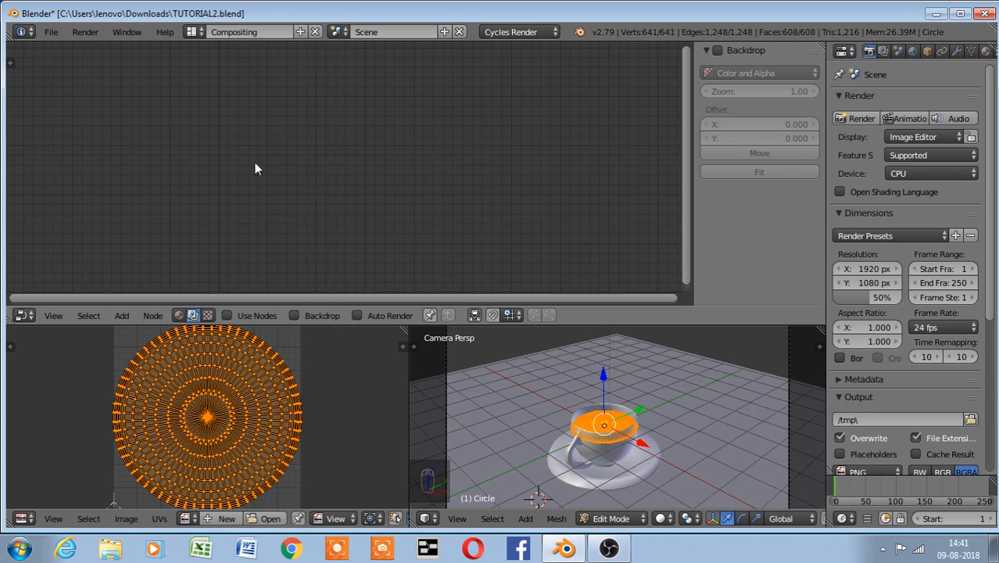
{"action": "key", "text": "s"}
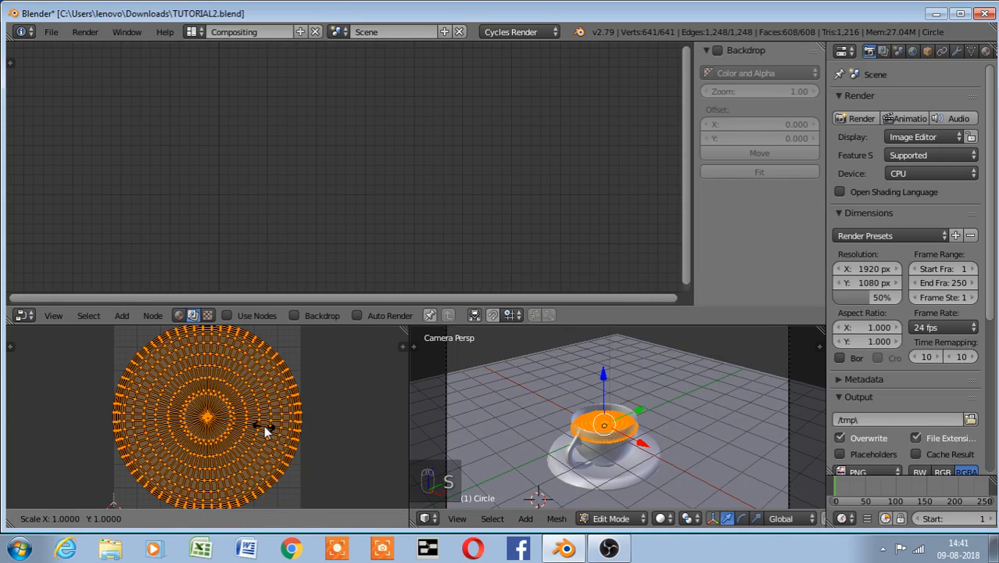
{"action": "left_click", "coordinate": [263, 425]}
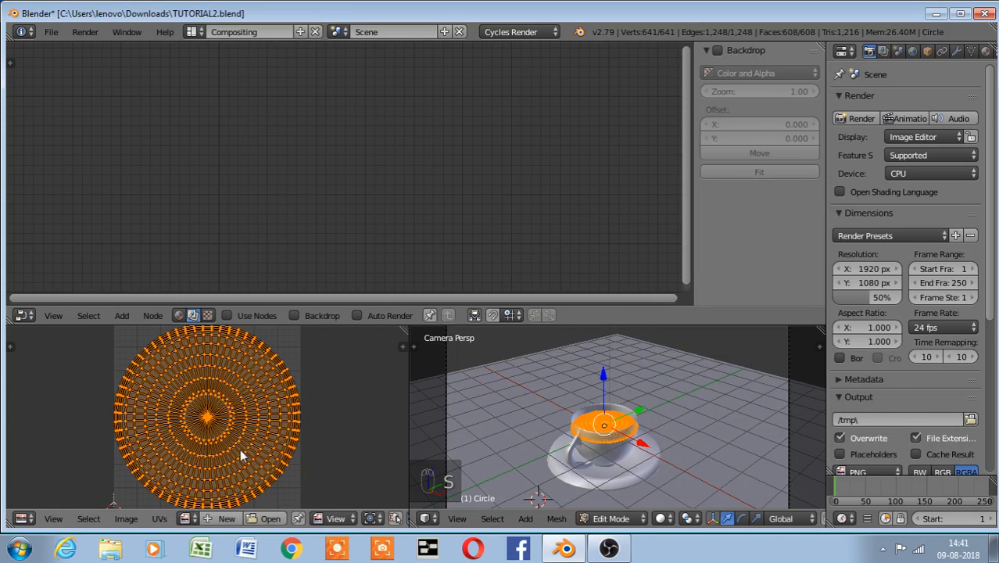
{"action": "left_click", "coordinate": [188, 518]}
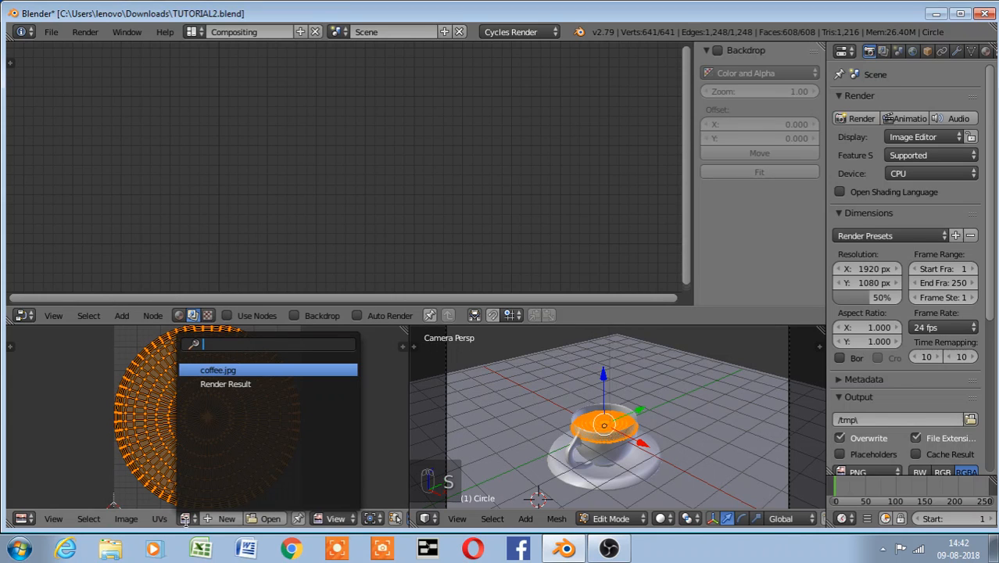
{"action": "left_click", "coordinate": [214, 370]}
{"action": "key", "text": "s"}
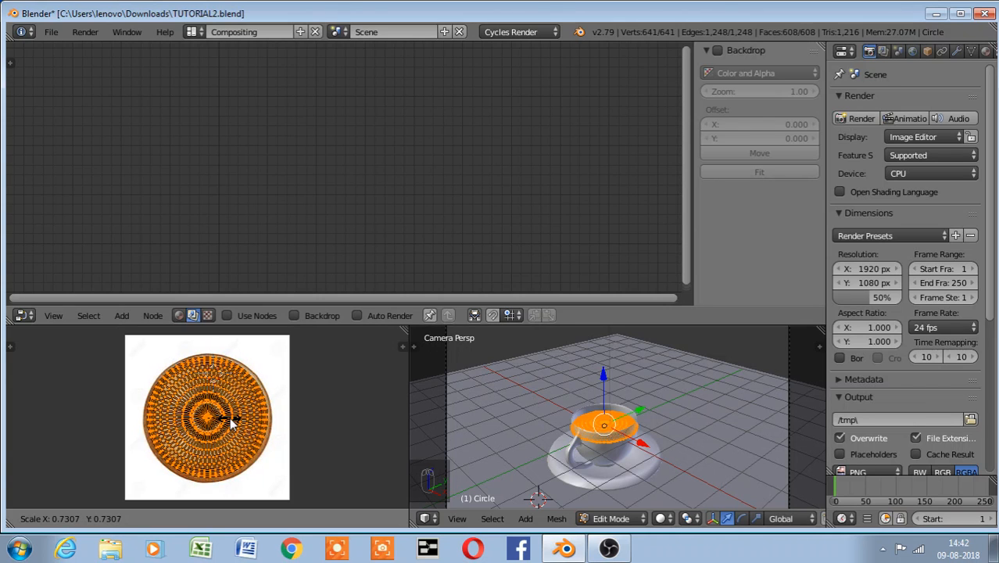
{"action": "left_click", "coordinate": [231, 423]}
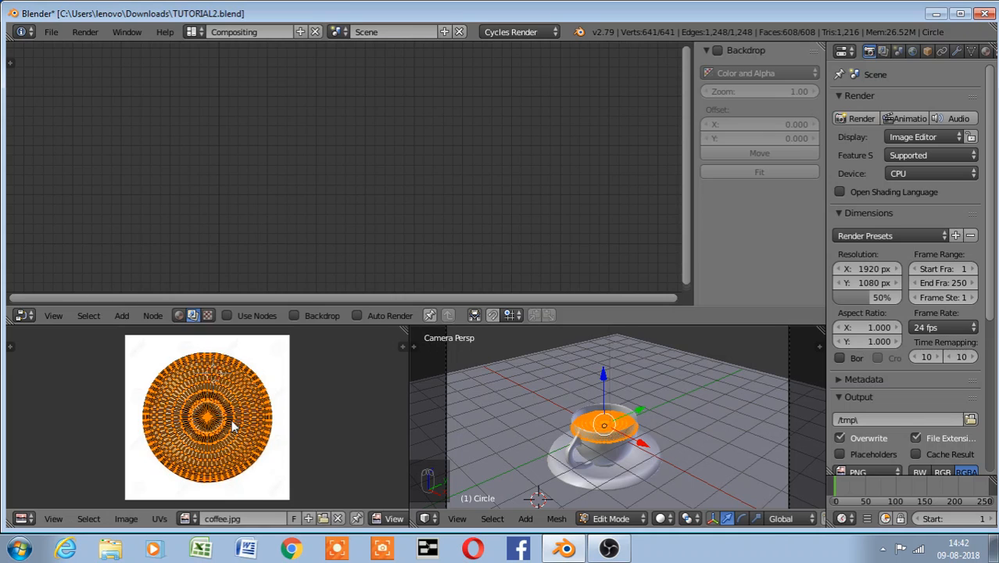
Preview the fitted coffee texture in rendered shading and return to the Default layout in Object Mode
{"action": "left_click", "coordinate": [661, 518]}
{"action": "left_click", "coordinate": [663, 415]}
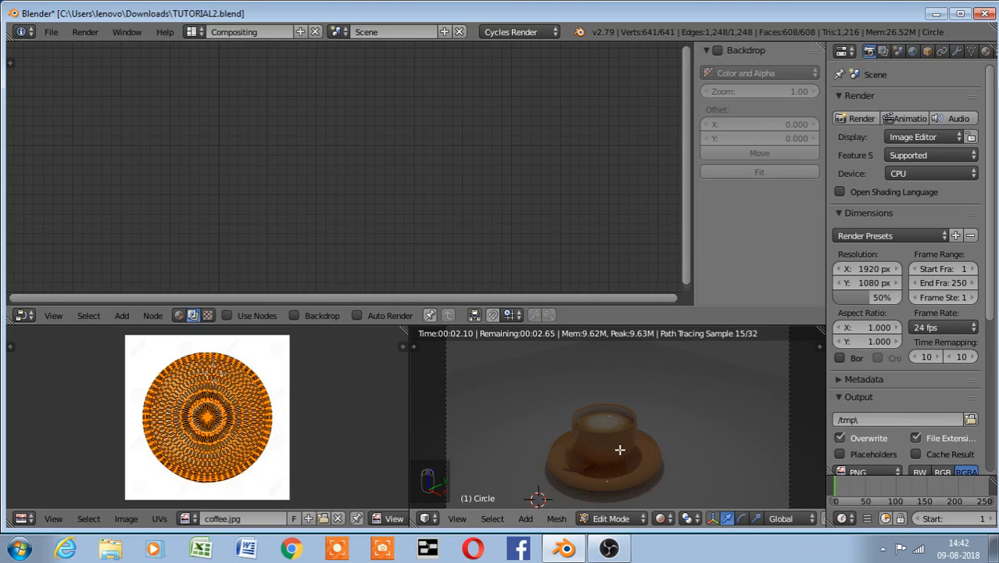
{"action": "left_click", "coordinate": [197, 29]}
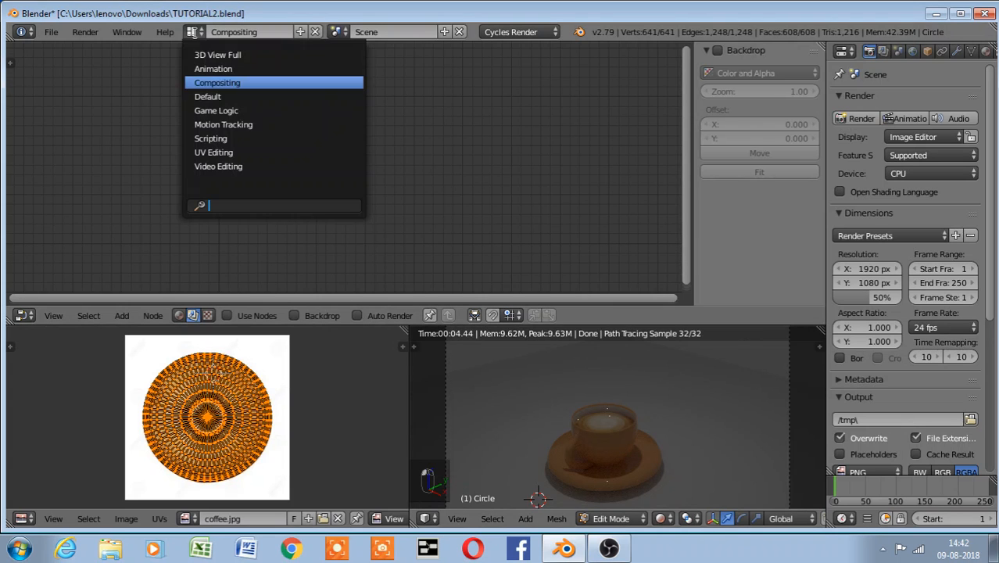
{"action": "left_click", "coordinate": [226, 97]}
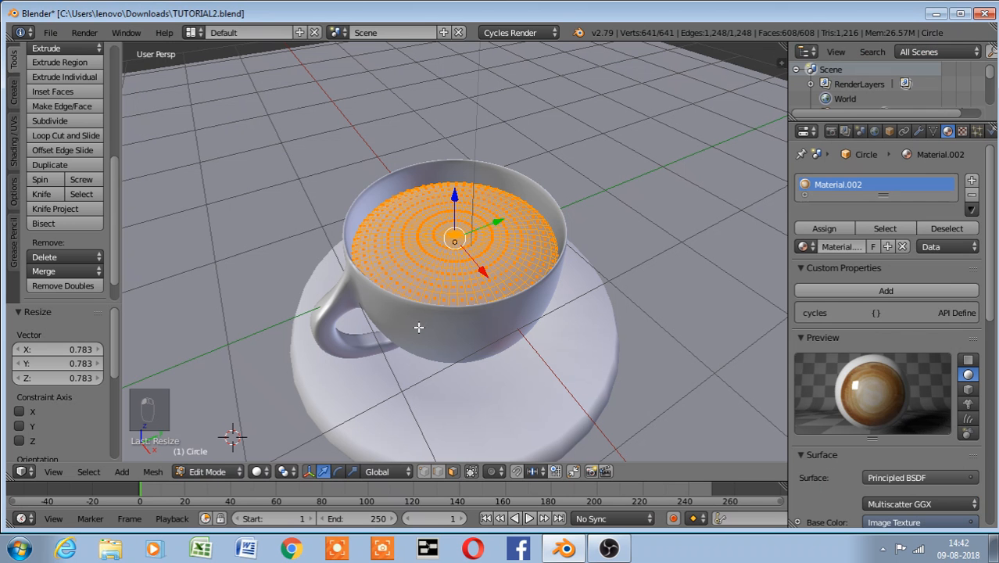
{"action": "left_click", "coordinate": [207, 471]}
{"action": "left_click", "coordinate": [220, 453]}
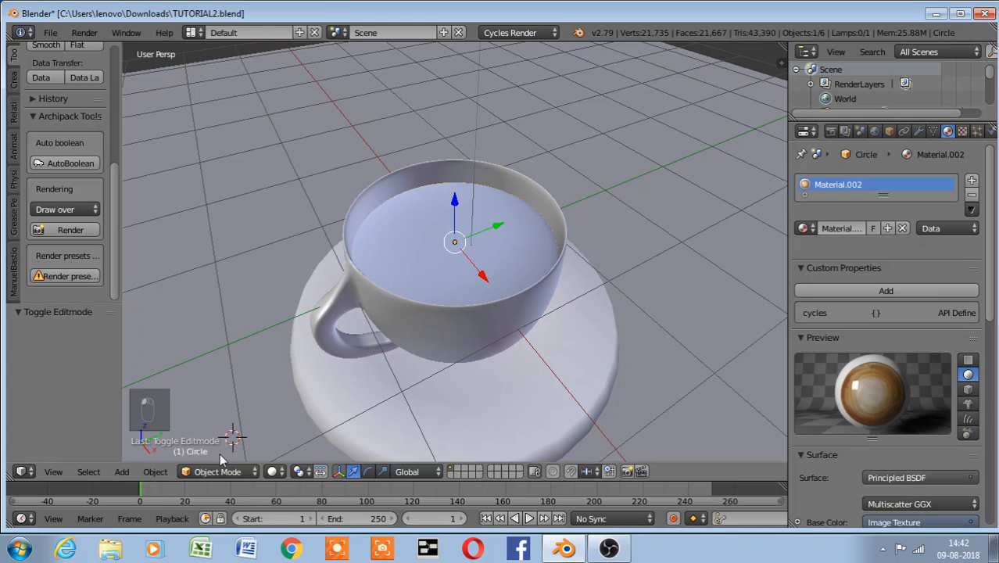
Inspect the coffee surface close up in rendered shading and restore solid shading
{"action": "left_click", "coordinate": [272, 472]}
{"action": "left_click", "coordinate": [299, 370]}
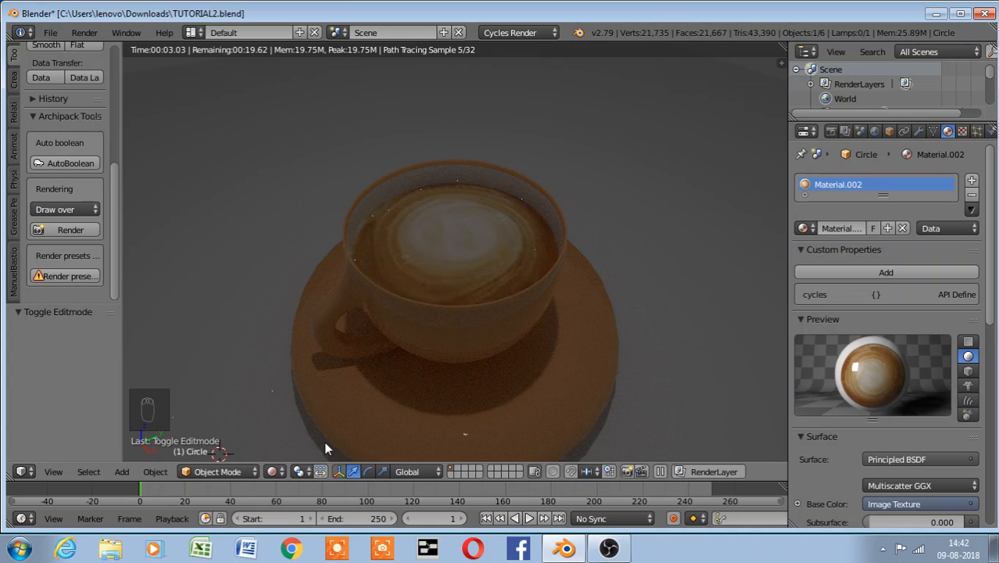
{"action": "left_click", "coordinate": [275, 471]}
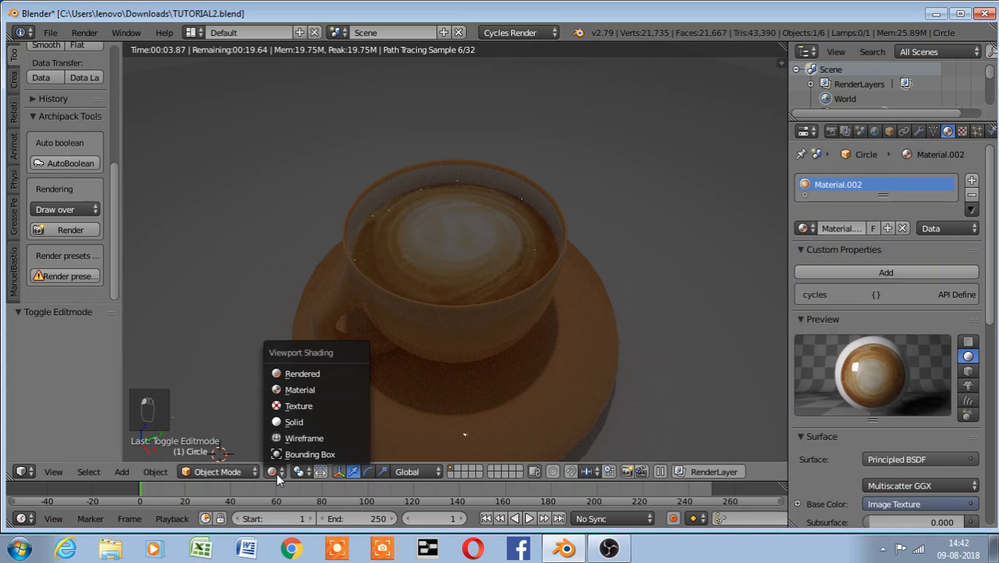
{"action": "left_click", "coordinate": [309, 421]}
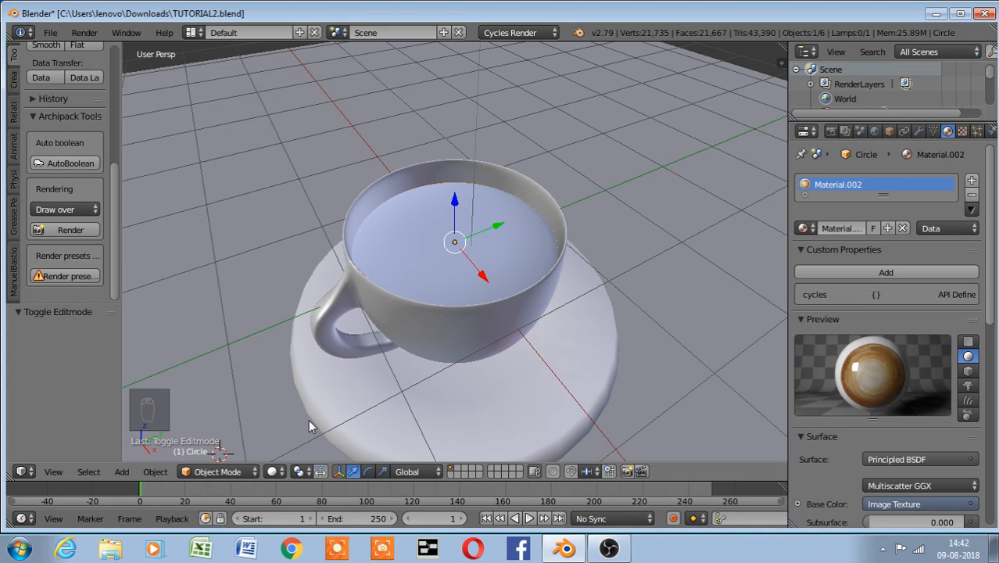
Open the coffee material in the Node Editor and move the coffee.jpg Image Texture node closer beside the Principled BSDF
{"action": "left_click", "coordinate": [21, 471]}
{"action": "left_click", "coordinate": [56, 310]}
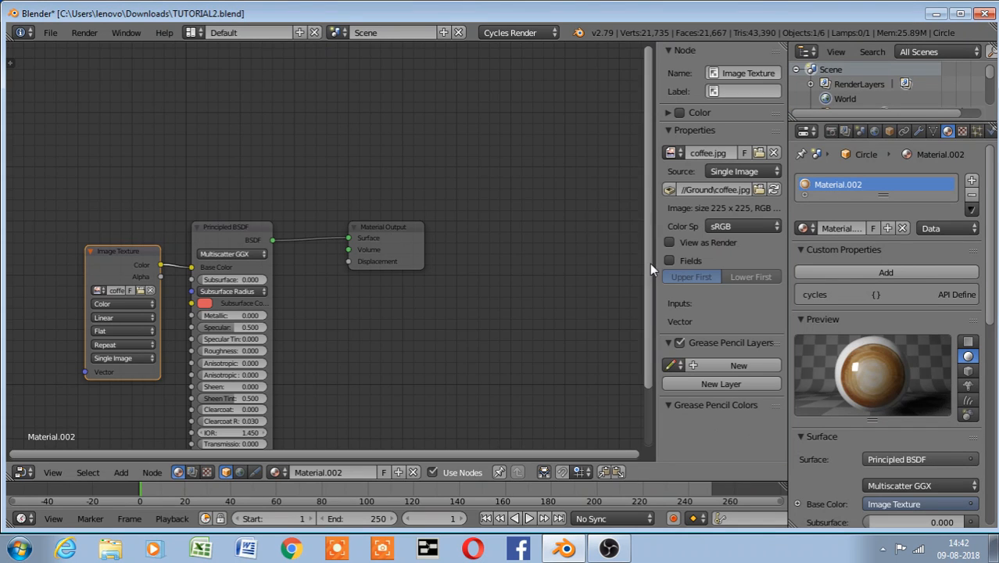
{"action": "left_click_drag", "start_coordinate": [649, 263], "coordinate": [658, 366]}
{"action": "left_click_drag", "start_coordinate": [101, 159], "coordinate": [107, 102]}
{"action": "left_click", "coordinate": [107, 103]}
{"action": "left_click", "coordinate": [106, 104]}
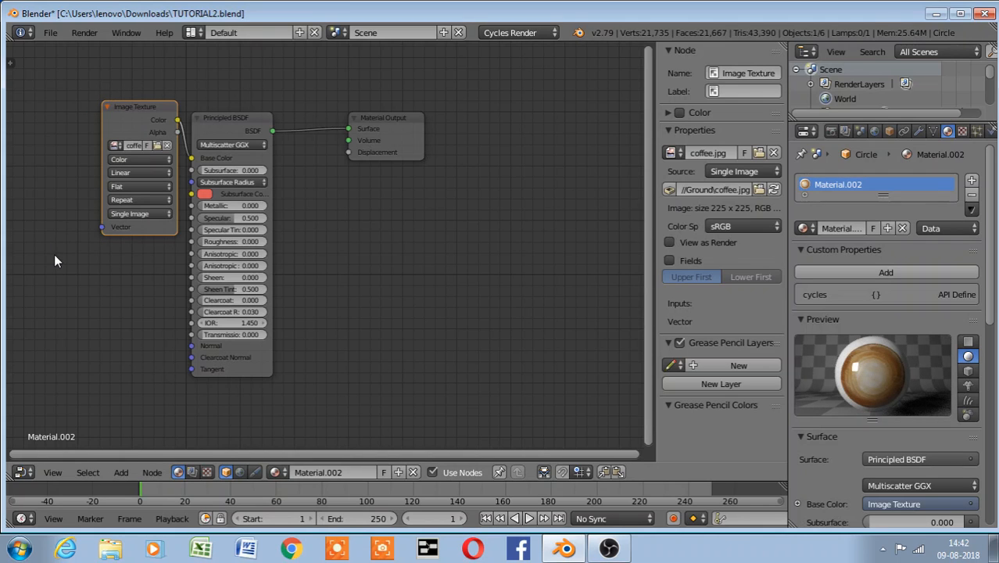
Duplicate the coffee.jpg Image Texture node, place the copy below it and load coffee_r.png into the copy
{"action": "key", "text": "shift+d"}
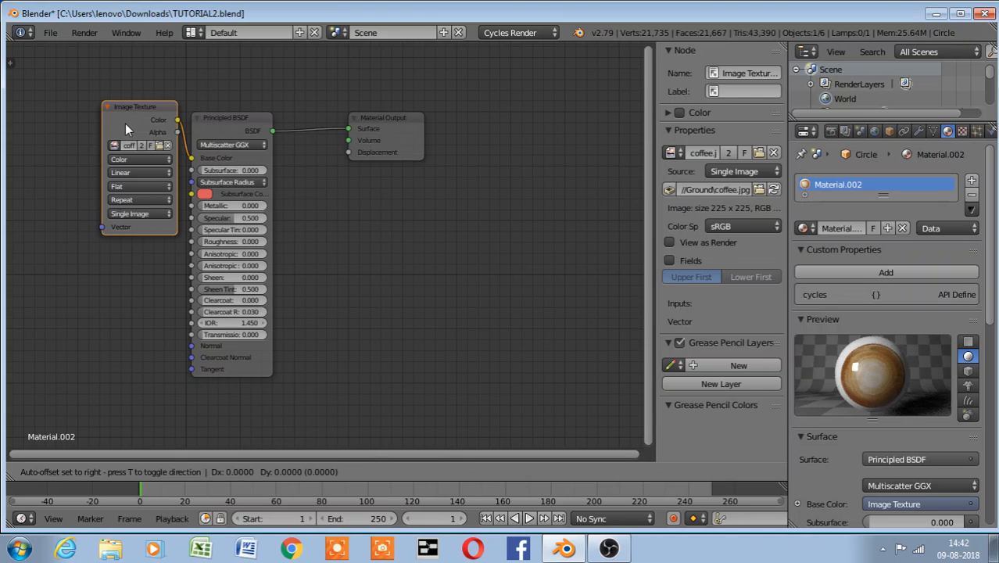
{"action": "left_click", "coordinate": [53, 311]}
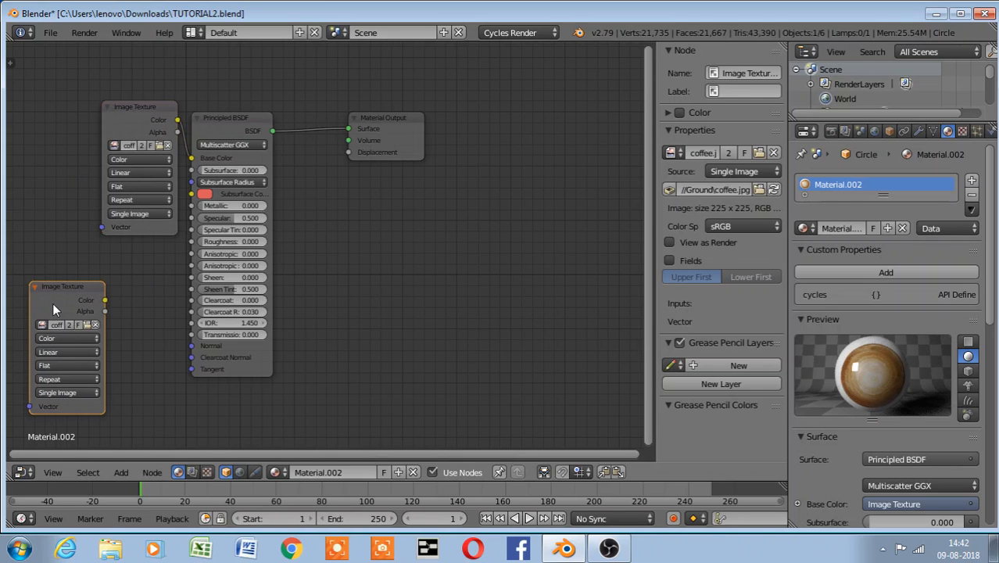
{"action": "left_click", "coordinate": [90, 324]}
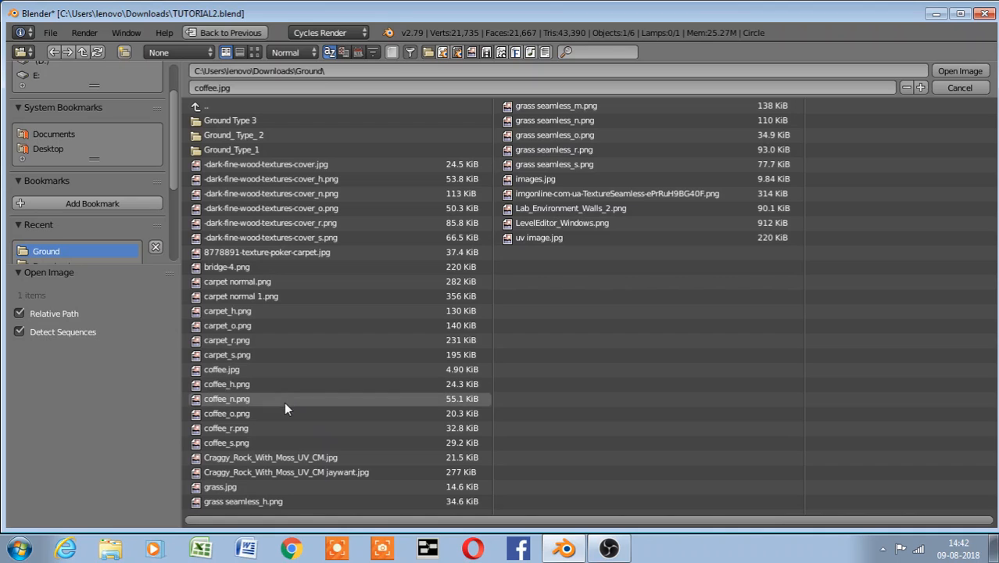
{"action": "left_click", "coordinate": [287, 429]}
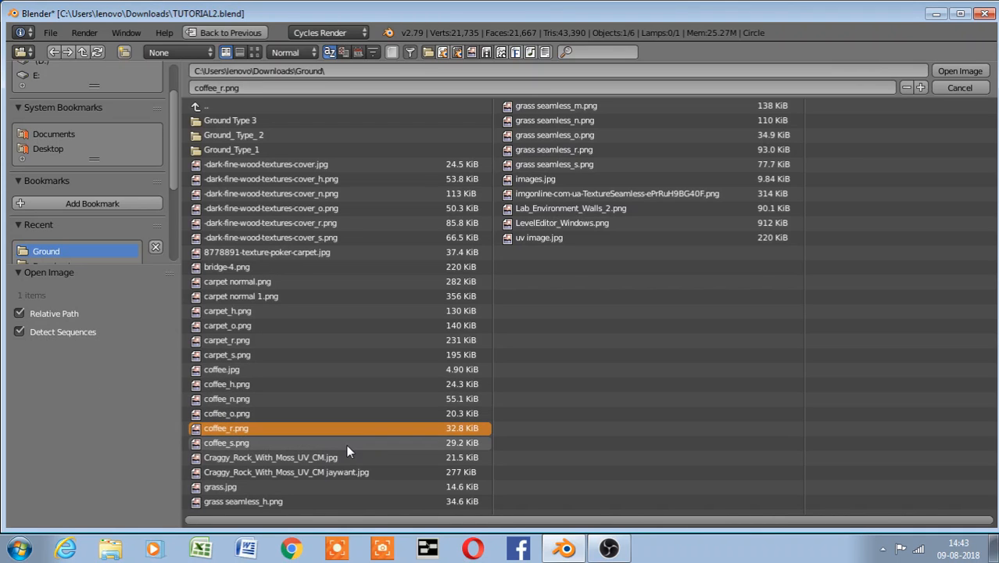
{"action": "left_click", "coordinate": [960, 70]}
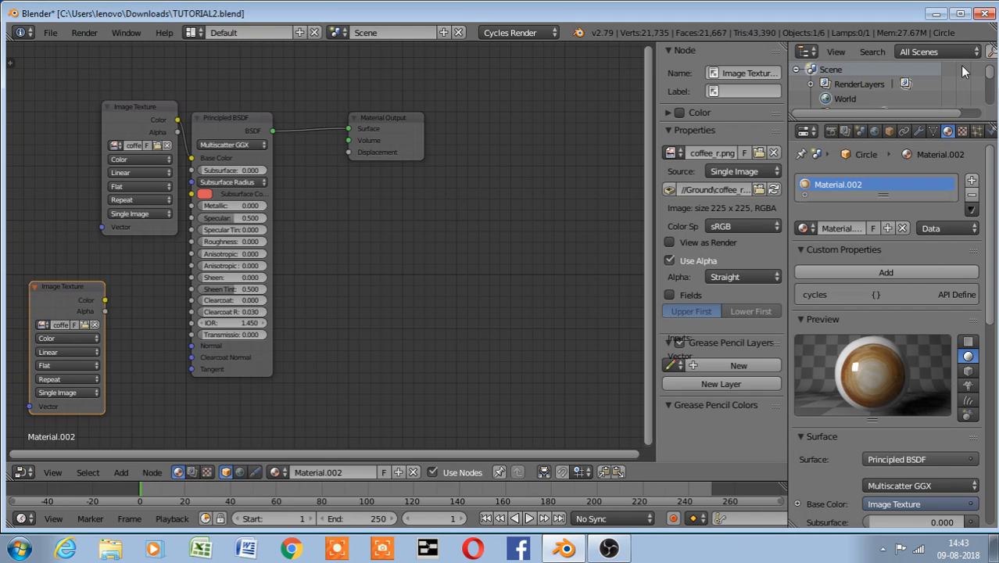
Set the coffee_r.png node to Non-Color Data and link its Color output to the Principled BSDF's Roughness
{"action": "left_click", "coordinate": [77, 338]}
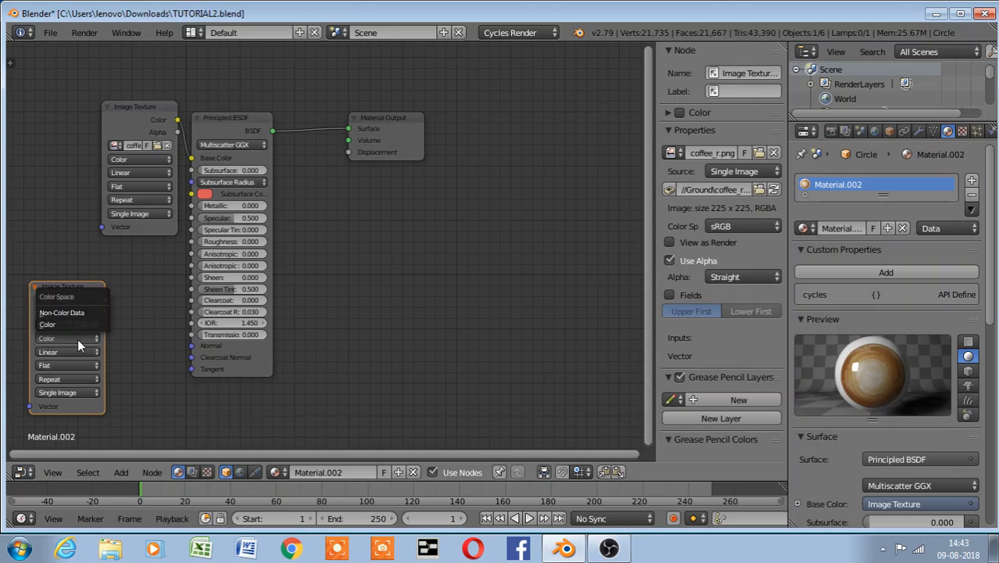
{"action": "left_click", "coordinate": [81, 312]}
{"action": "left_click_drag", "start_coordinate": [104, 299], "coordinate": [192, 244]}
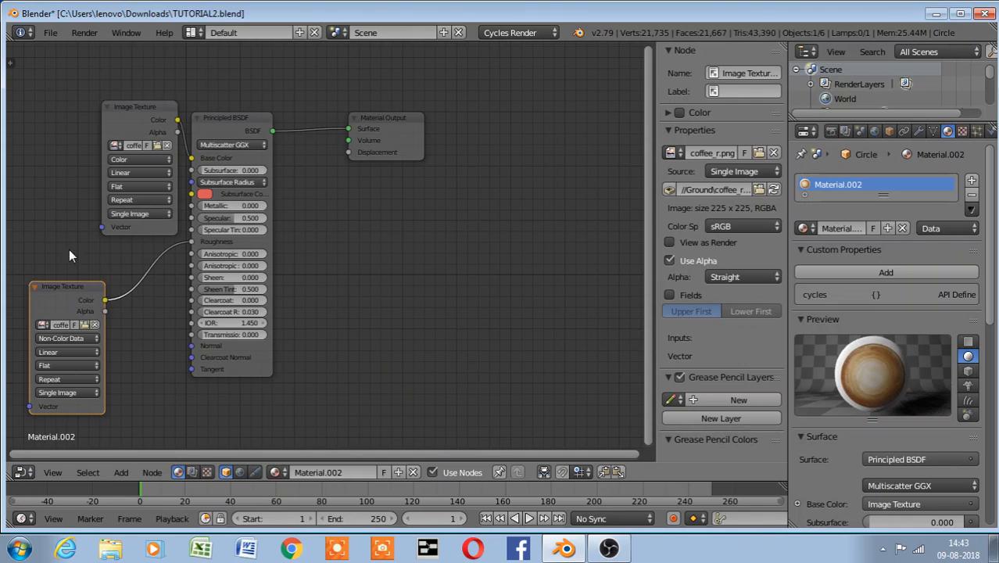
Duplicate the coffee_r.png node, load coffee_s.png into the copy and link its Color output to Specular
{"action": "left_click_drag", "start_coordinate": [77, 290], "coordinate": [53, 80]}
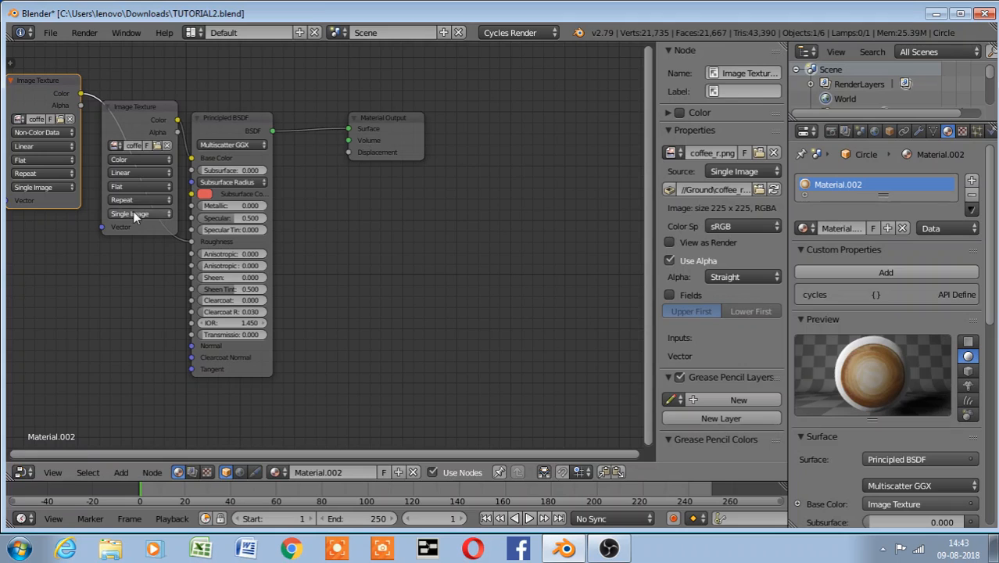
{"action": "key", "text": "shift+a"}
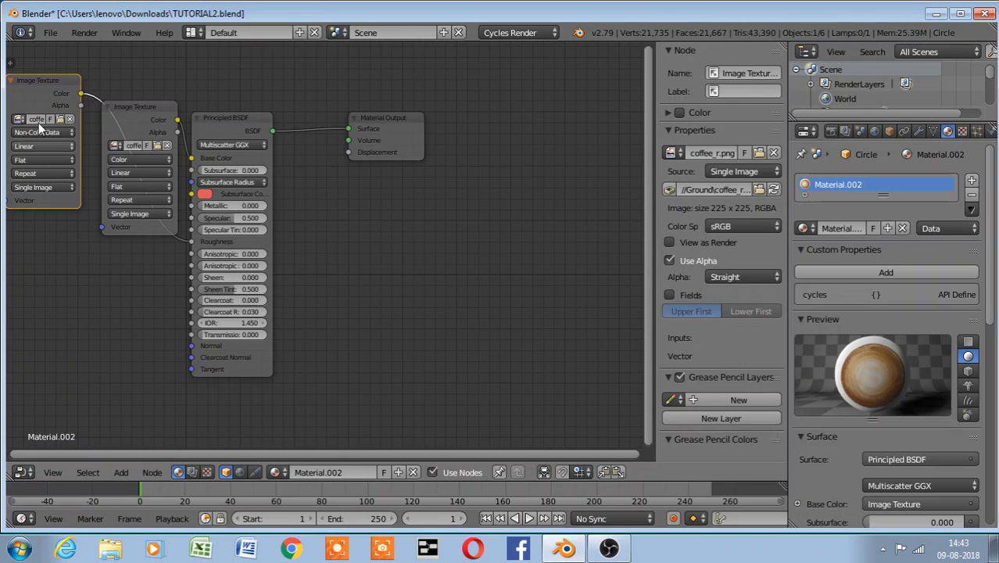
{"action": "key", "text": "shift+d"}
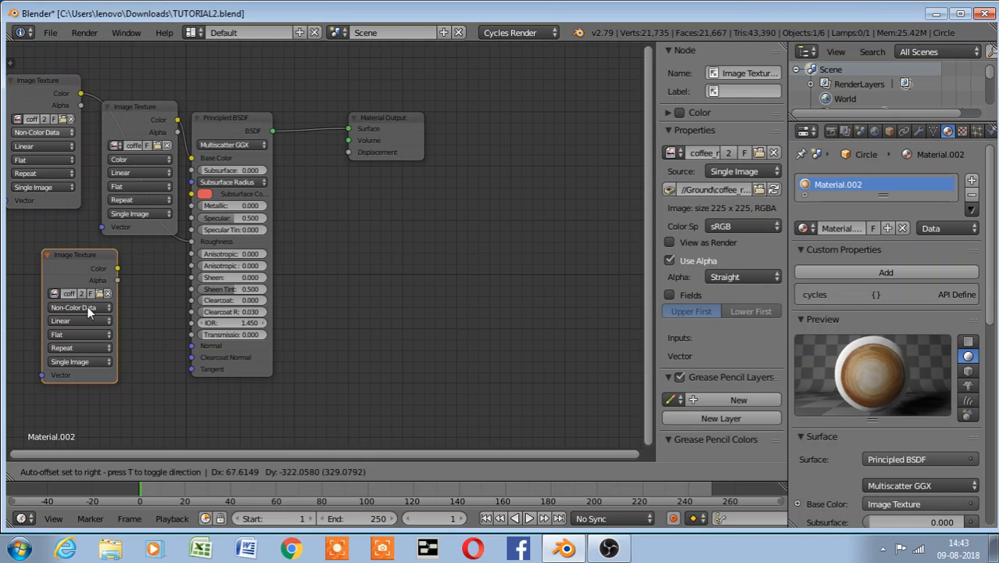
{"action": "left_click", "coordinate": [87, 306]}
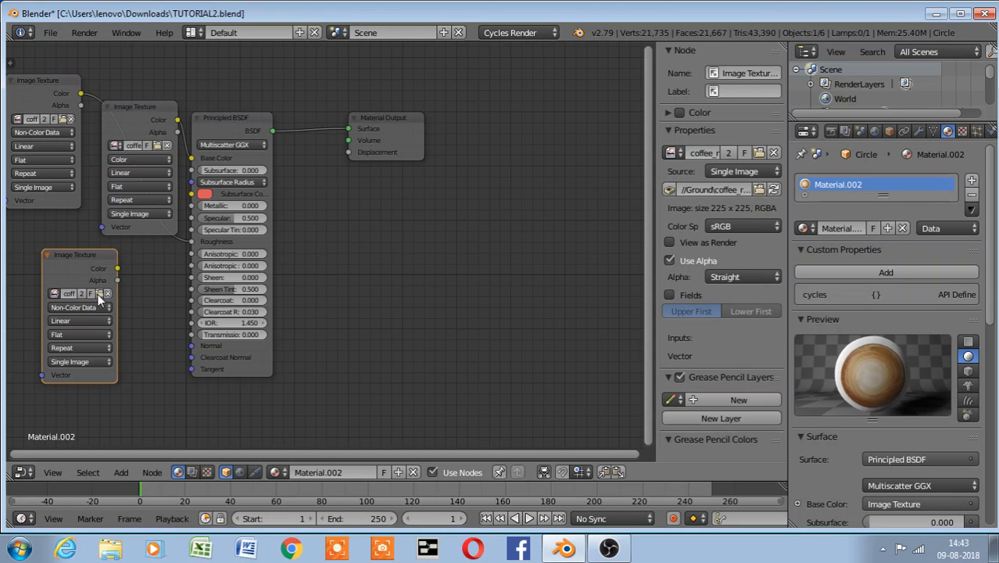
{"action": "left_click", "coordinate": [99, 294]}
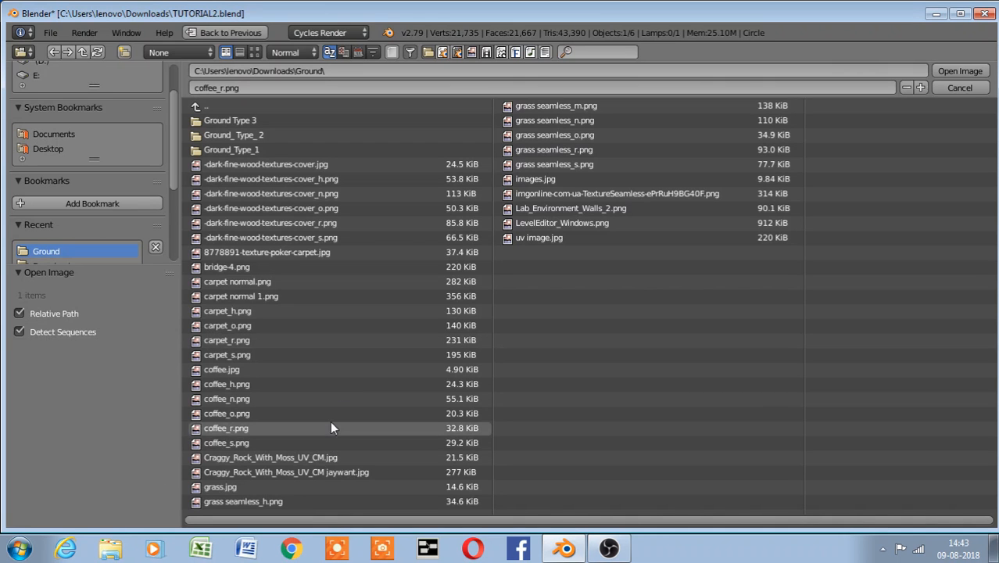
{"action": "double_click", "coordinate": [330, 443]}
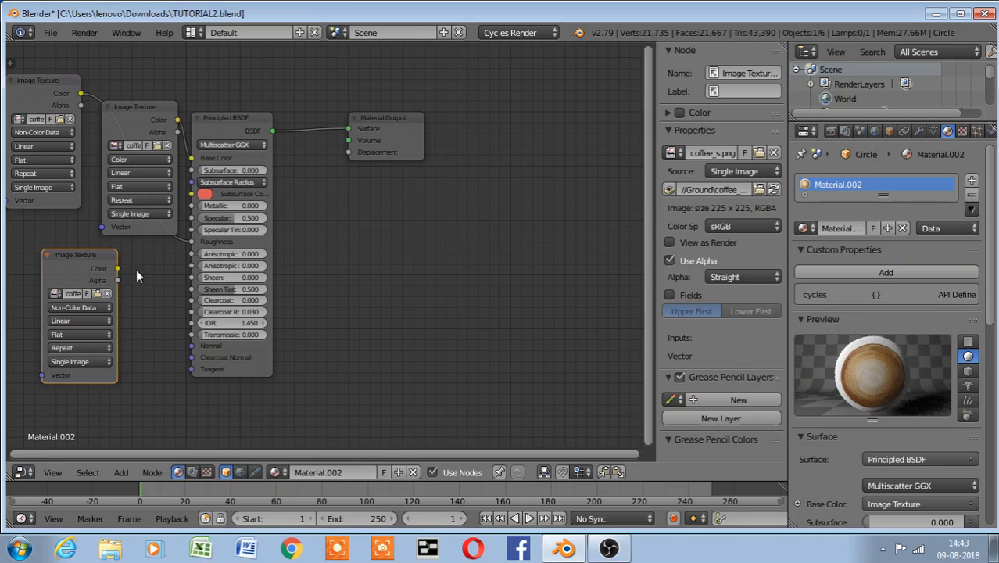
{"action": "left_click_drag", "start_coordinate": [118, 295], "coordinate": [193, 219]}
Rearrange the nodes: coffee_s.png and coffee_r.png to the right of the Principled BSDF, coffee.jpg farther to its left
{"action": "left_click_drag", "start_coordinate": [75, 255], "coordinate": [334, 274]}
{"action": "left_click_drag", "start_coordinate": [45, 85], "coordinate": [465, 202]}
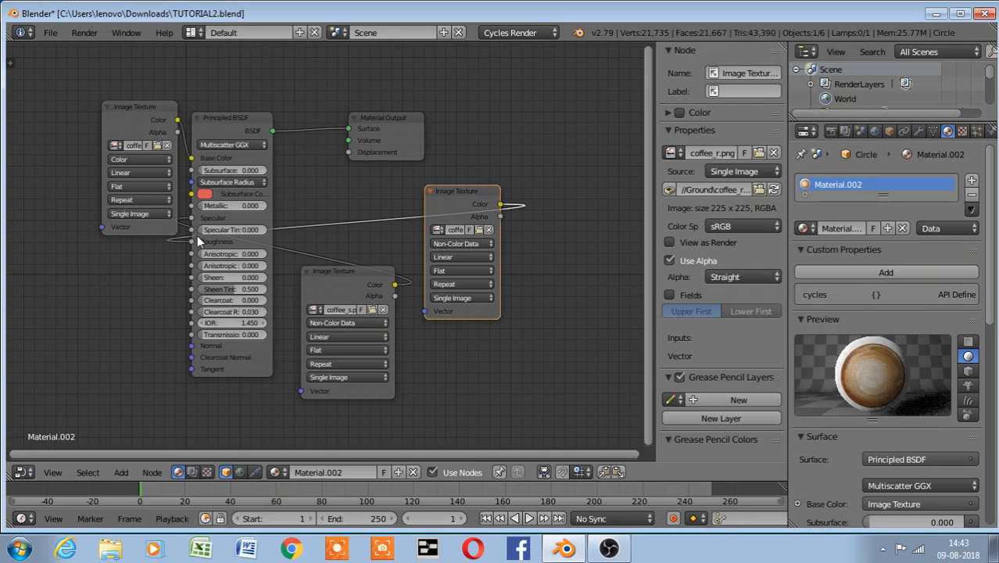
{"action": "left_click_drag", "start_coordinate": [648, 232], "coordinate": [638, 195]}
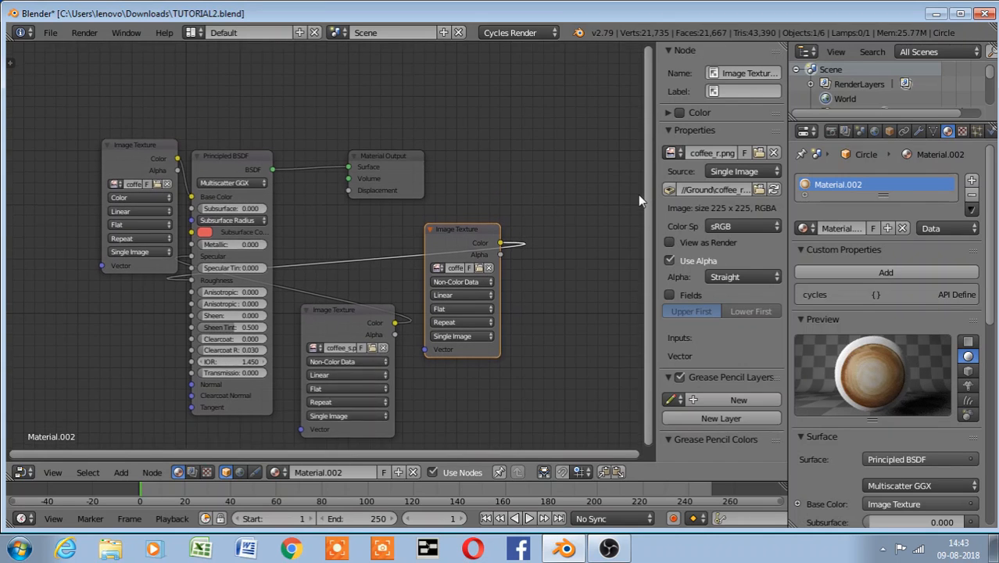
{"action": "left_click", "coordinate": [133, 155]}
{"action": "left_click_drag", "start_coordinate": [133, 151], "coordinate": [52, 146]}
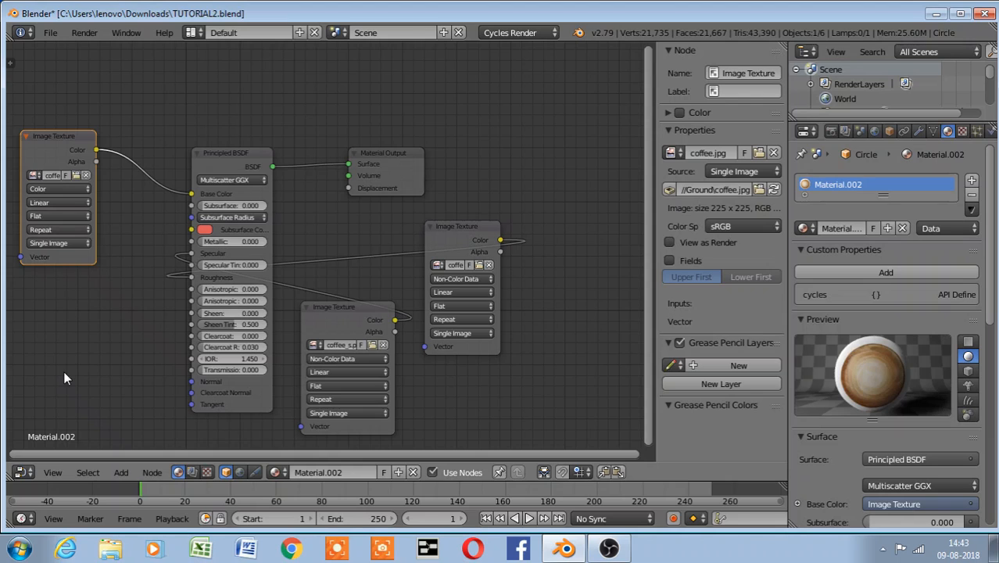
Duplicate the coffee_s.png node, move coffee.jpg farther up and away from the Principled BSDF, and place the copy directly below it
{"action": "left_click", "coordinate": [323, 329]}
{"action": "key", "text": "shift+d"}
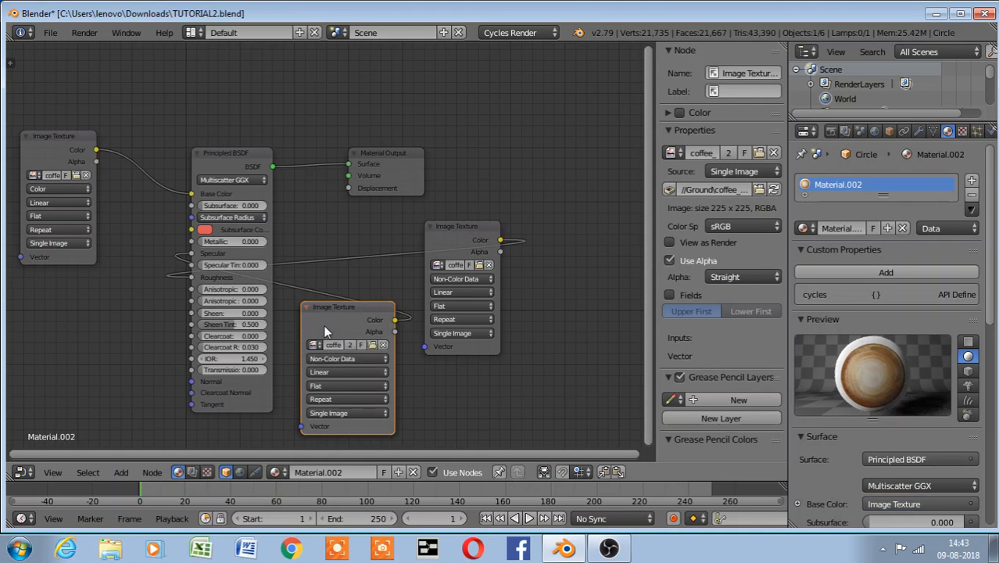
{"action": "left_click", "coordinate": [634, 299]}
{"action": "left_click_drag", "start_coordinate": [417, 451], "coordinate": [234, 430]}
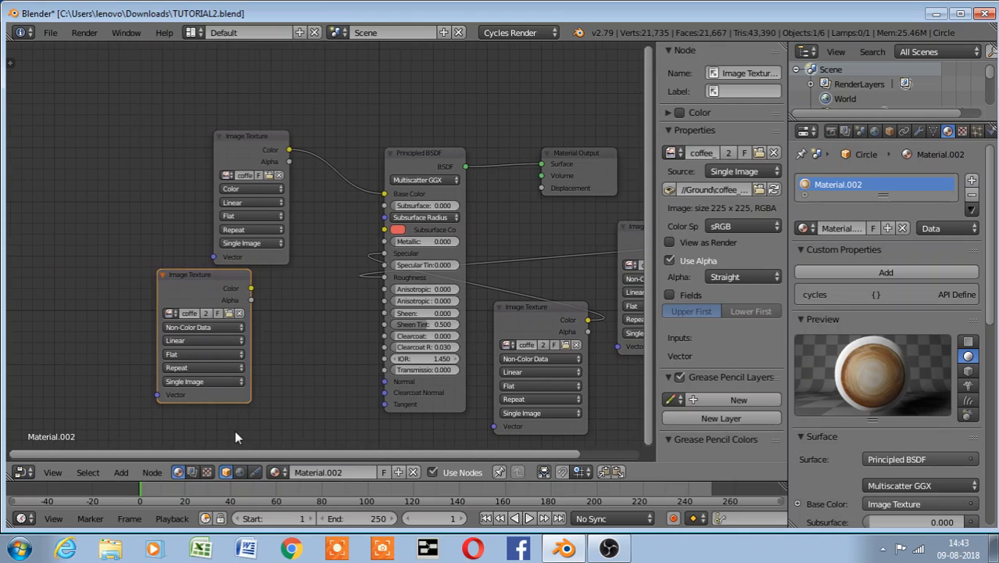
{"action": "left_click_drag", "start_coordinate": [235, 136], "coordinate": [115, 49]}
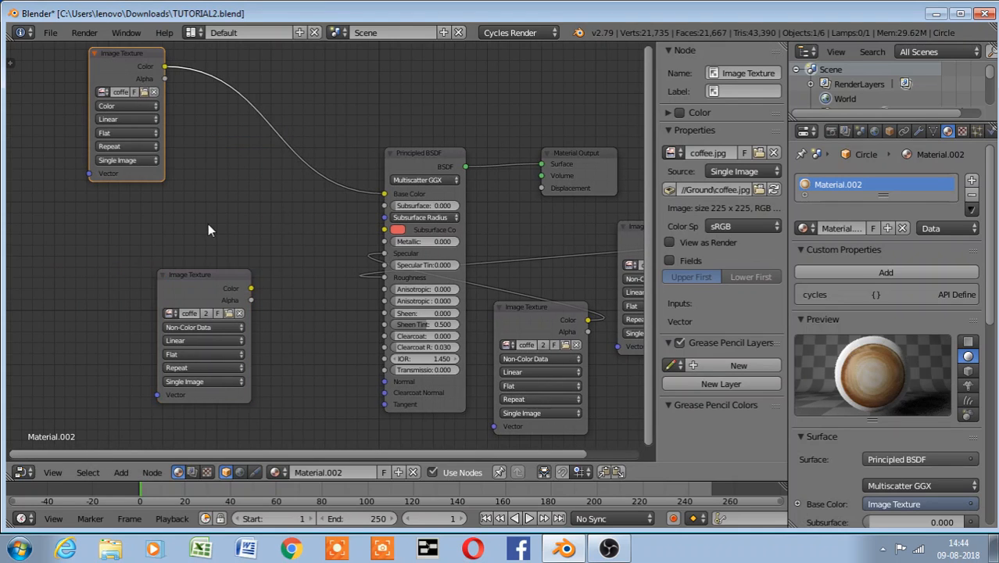
{"action": "left_click_drag", "start_coordinate": [195, 278], "coordinate": [133, 205]}
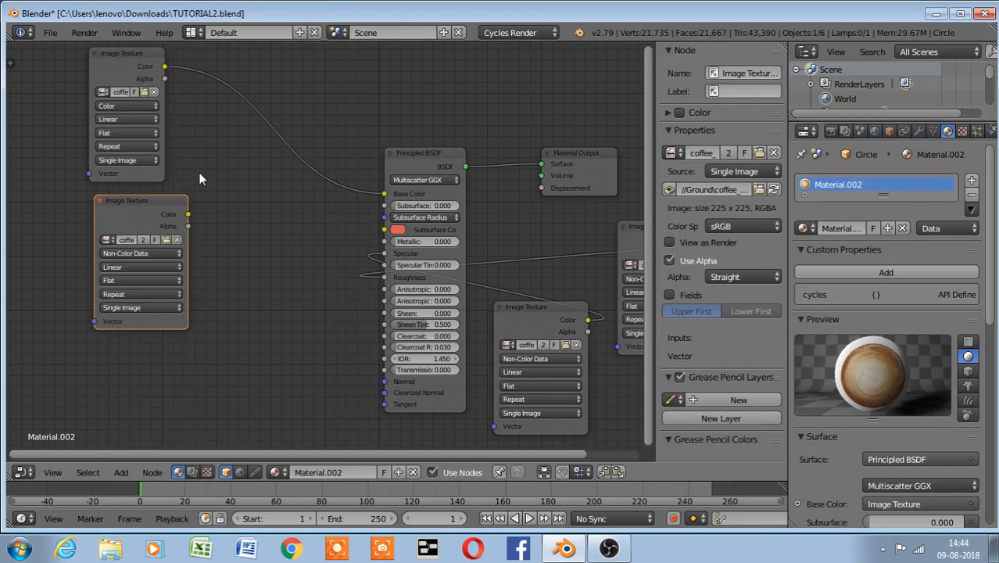
Insert a MixRGB node between coffee.jpg and Base Color, and link the duplicated texture's Color output to its Color2 input
{"action": "key", "text": "shift+a"}
{"action": "left_click", "coordinate": [200, 175]}
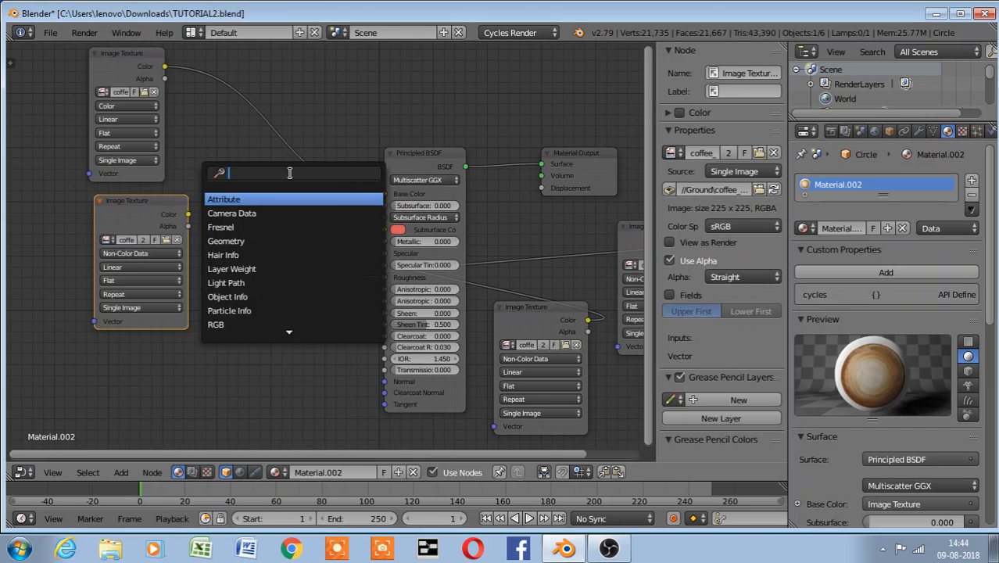
{"action": "type", "text": "mix"}
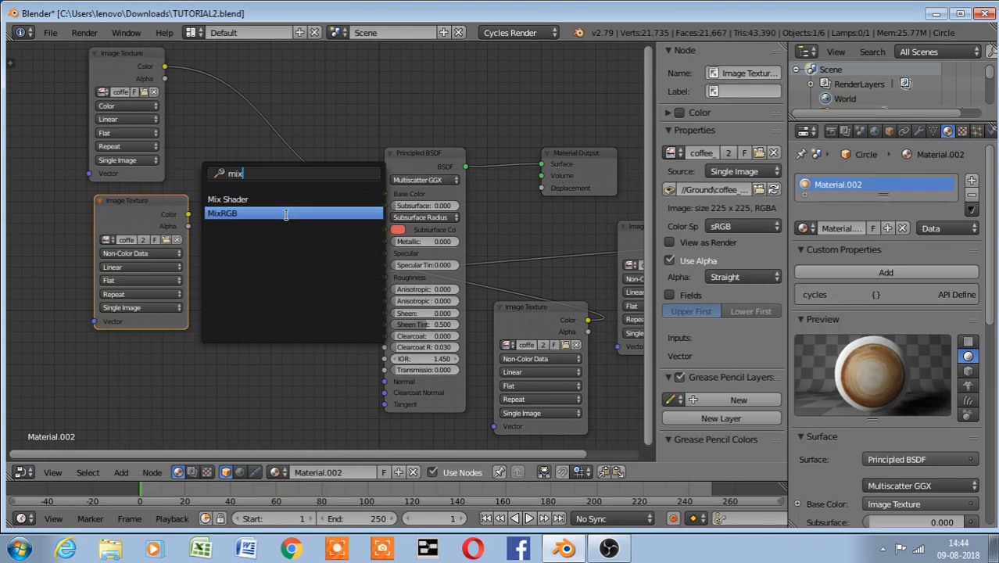
{"action": "left_click", "coordinate": [285, 213]}
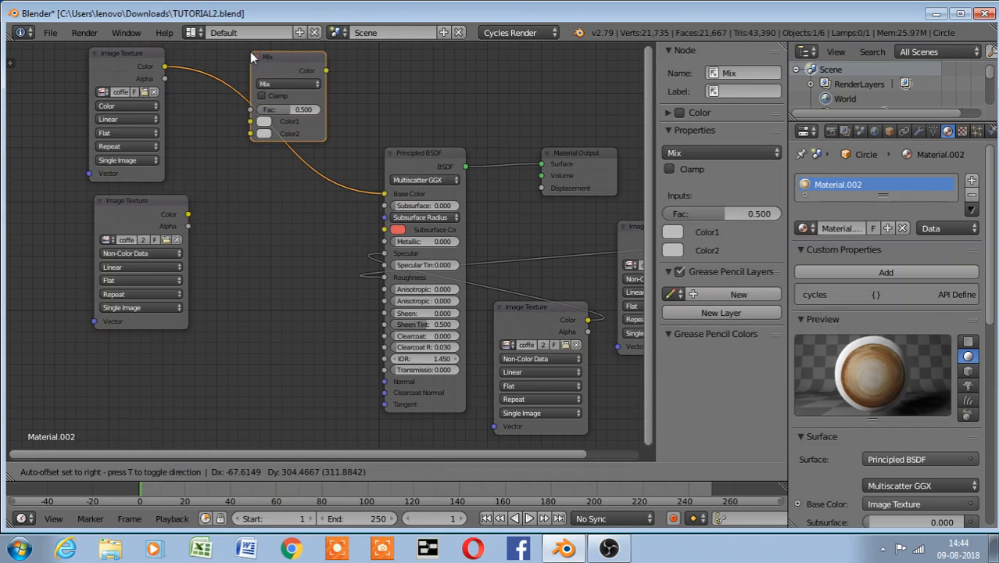
{"action": "left_click", "coordinate": [260, 457]}
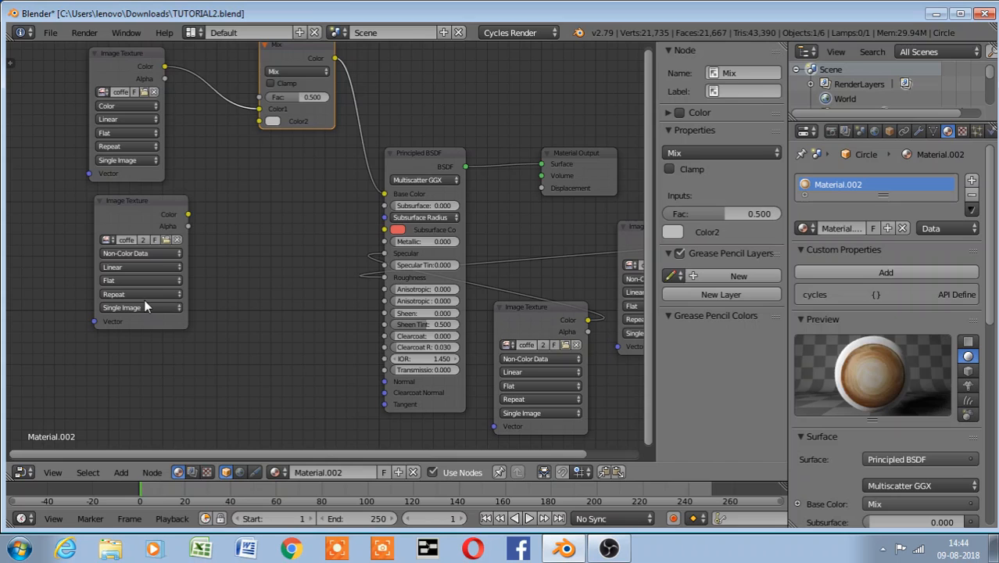
{"action": "left_click", "coordinate": [187, 219]}
{"action": "left_click_drag", "start_coordinate": [189, 214], "coordinate": [258, 121]}
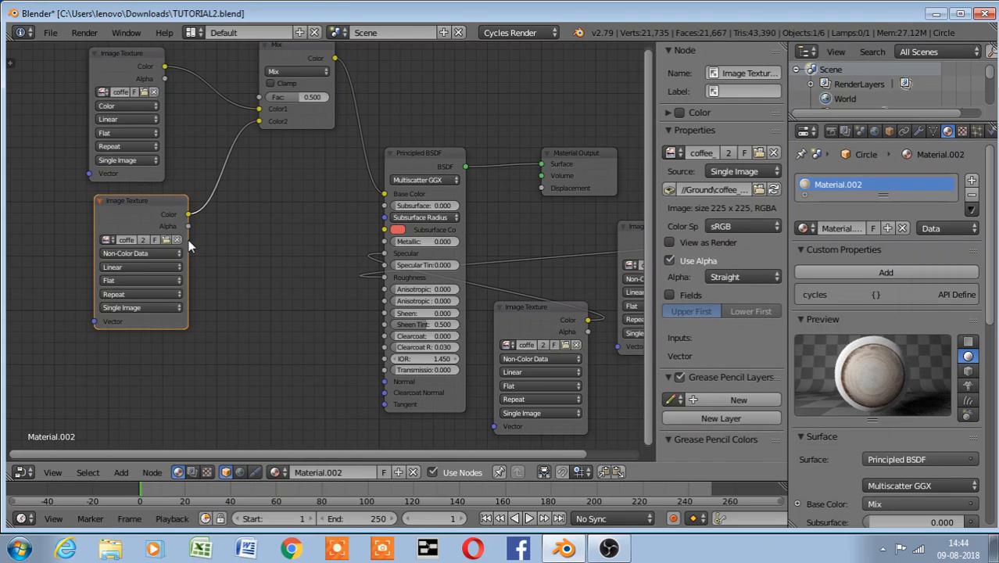
Load coffee_o.png into the duplicated Image Texture node and set the Mix node's blend type to Multiply
{"action": "left_click_drag", "start_coordinate": [188, 239], "coordinate": [229, 237]}
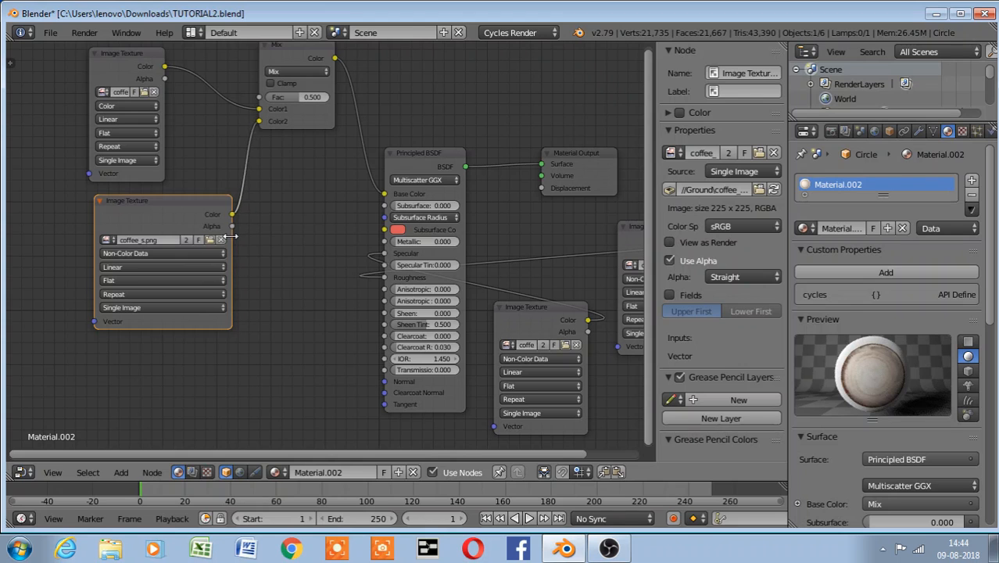
{"action": "left_click", "coordinate": [211, 240]}
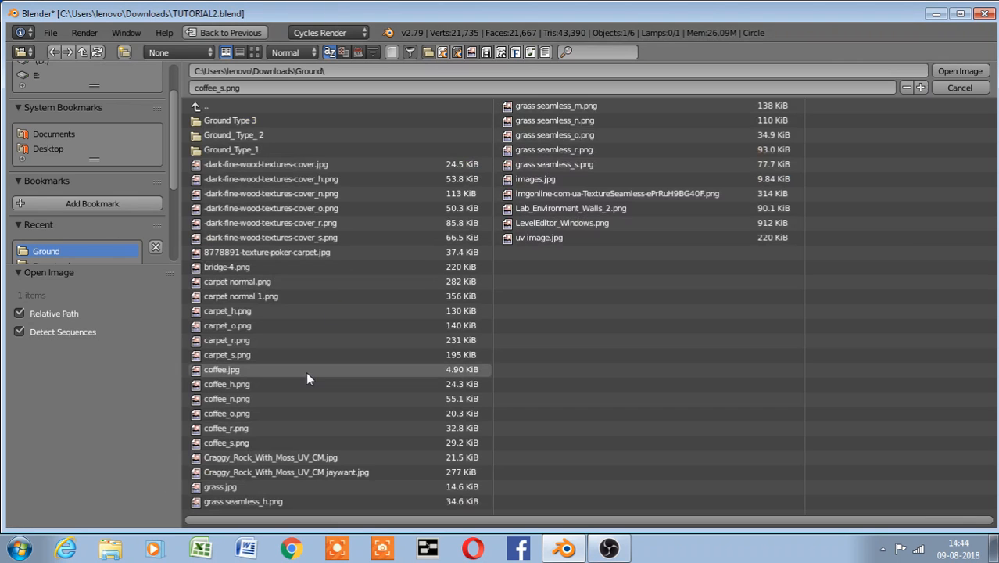
{"action": "double_click", "coordinate": [298, 415]}
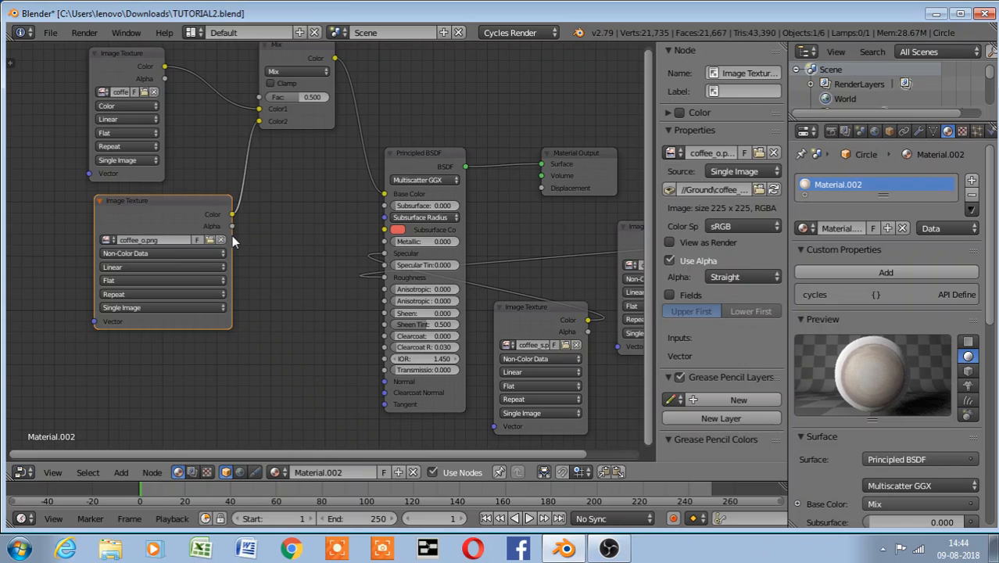
{"action": "left_click_drag", "start_coordinate": [233, 242], "coordinate": [193, 238]}
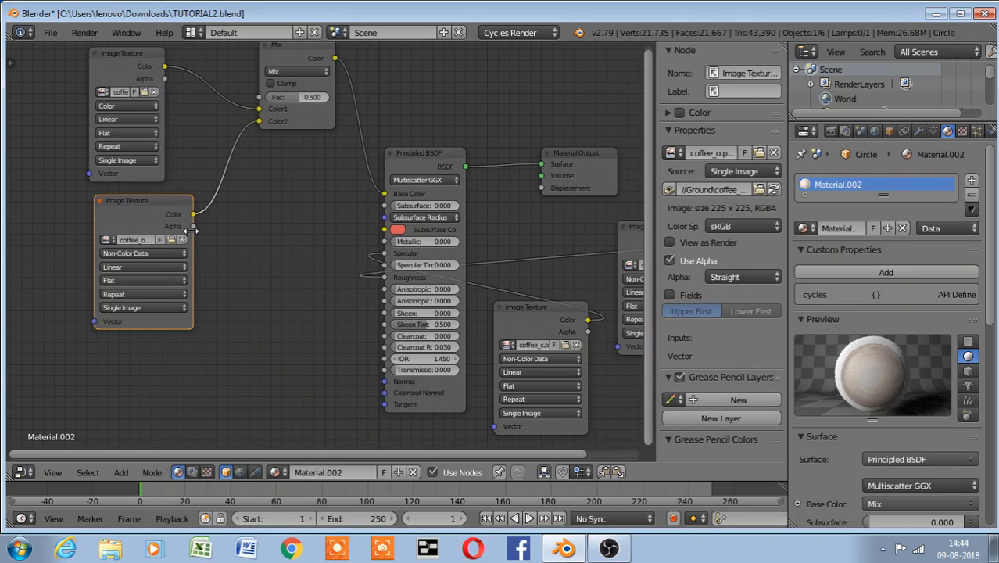
{"action": "left_click", "coordinate": [294, 71]}
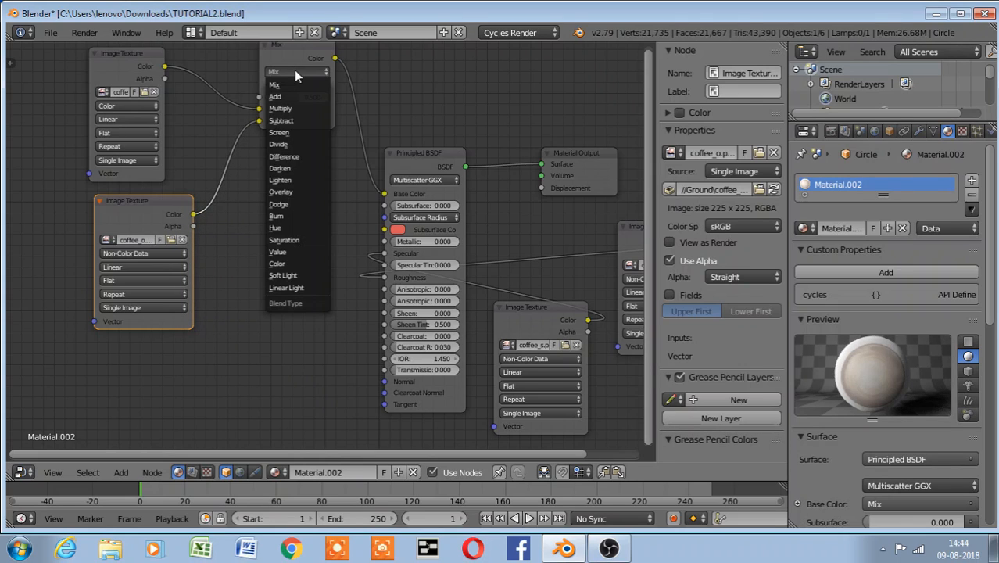
{"action": "left_click", "coordinate": [304, 109]}
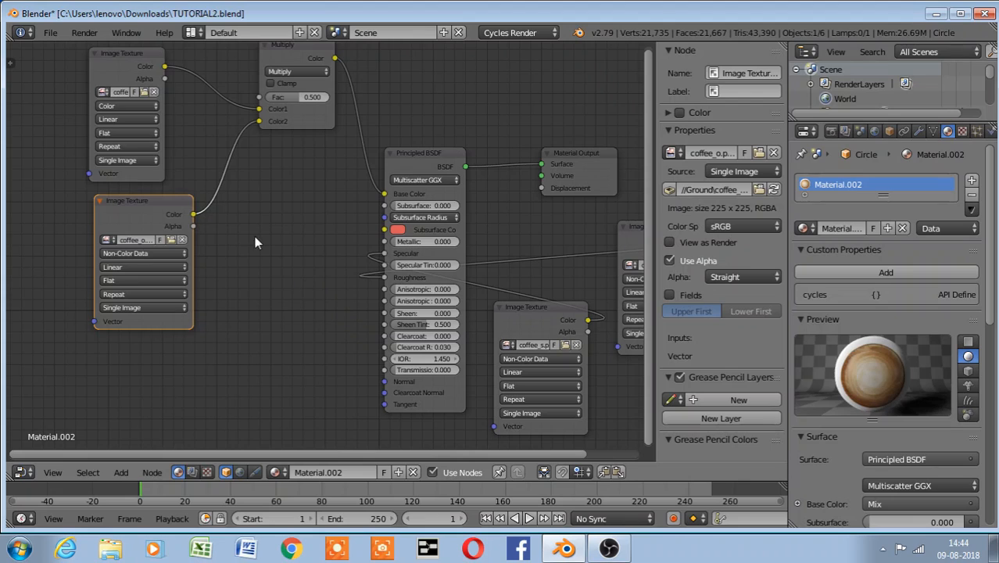
Duplicate the coffee_o.png node, place the copy below it and load coffee_h.png into the copy
{"action": "key", "text": "shift+a"}
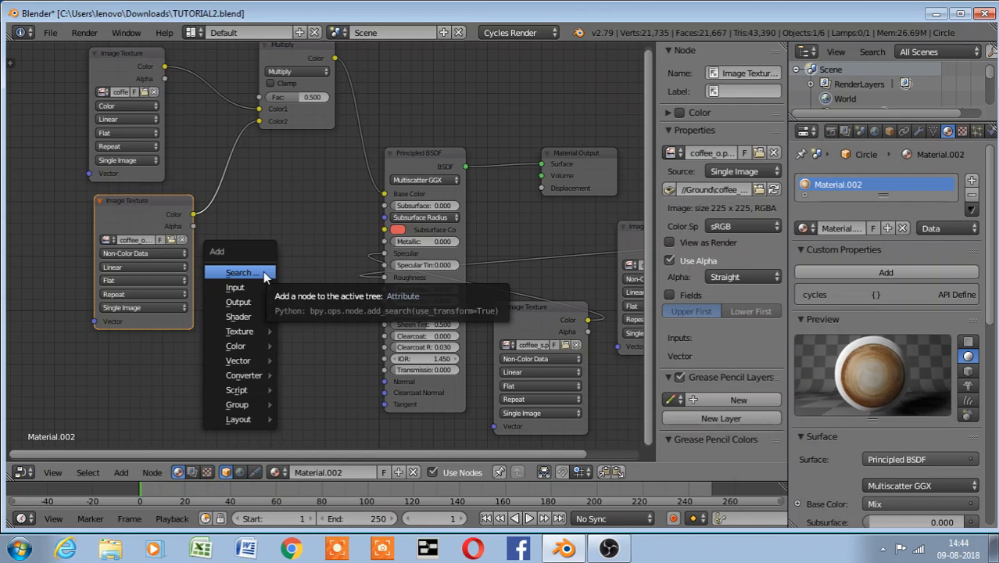
{"action": "key", "text": "Escape"}
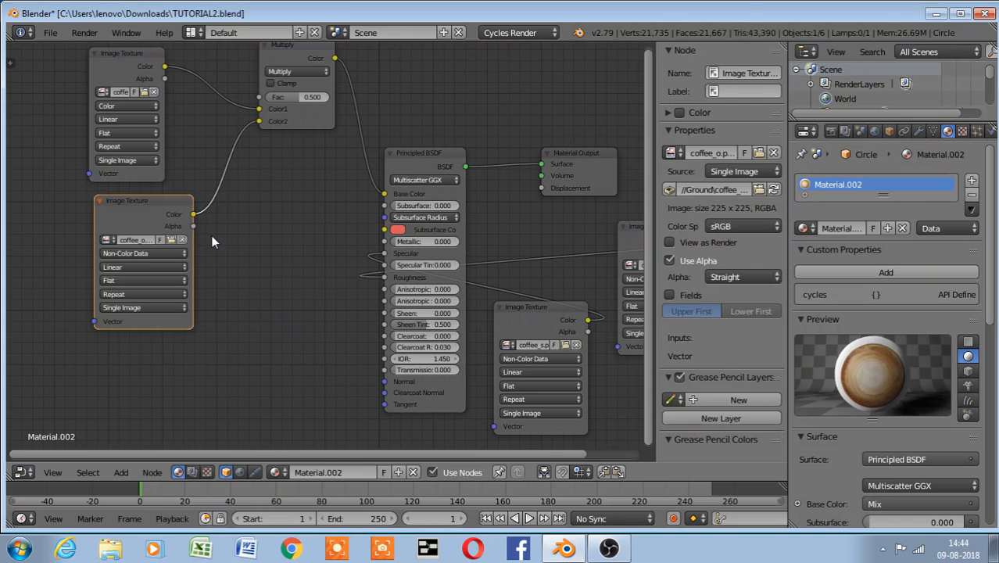
{"action": "key", "text": "shift+d"}
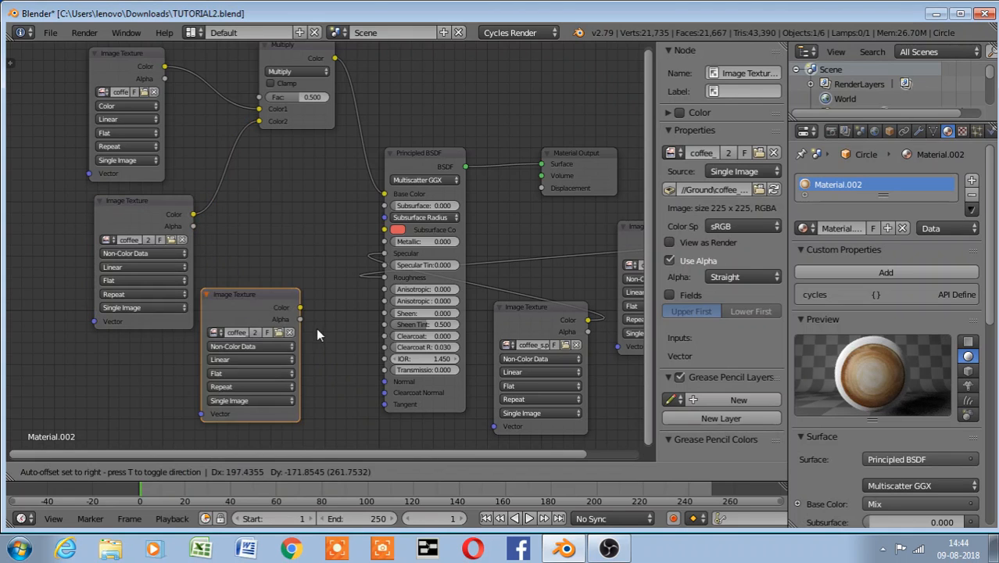
{"action": "left_click", "coordinate": [324, 340]}
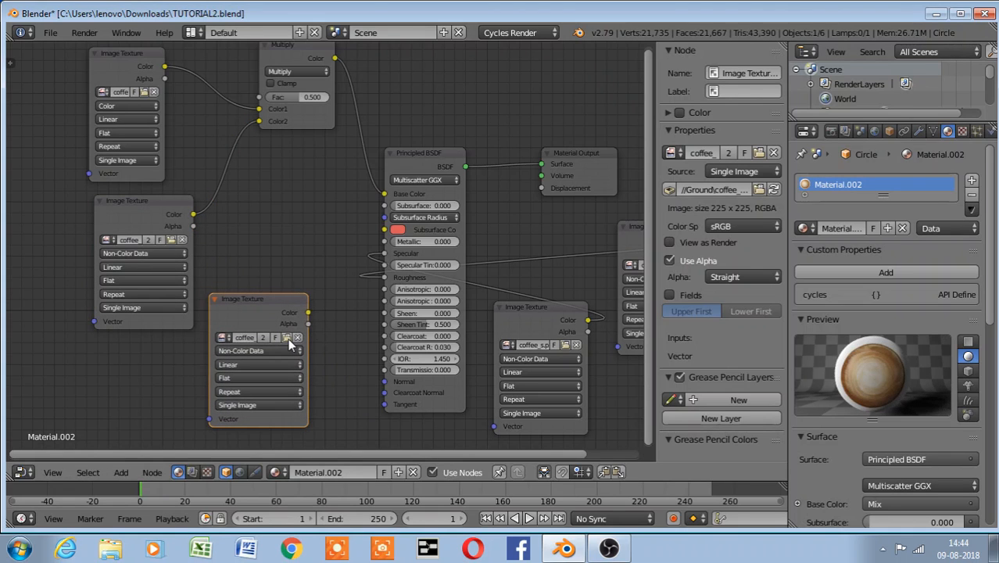
{"action": "left_click", "coordinate": [288, 338]}
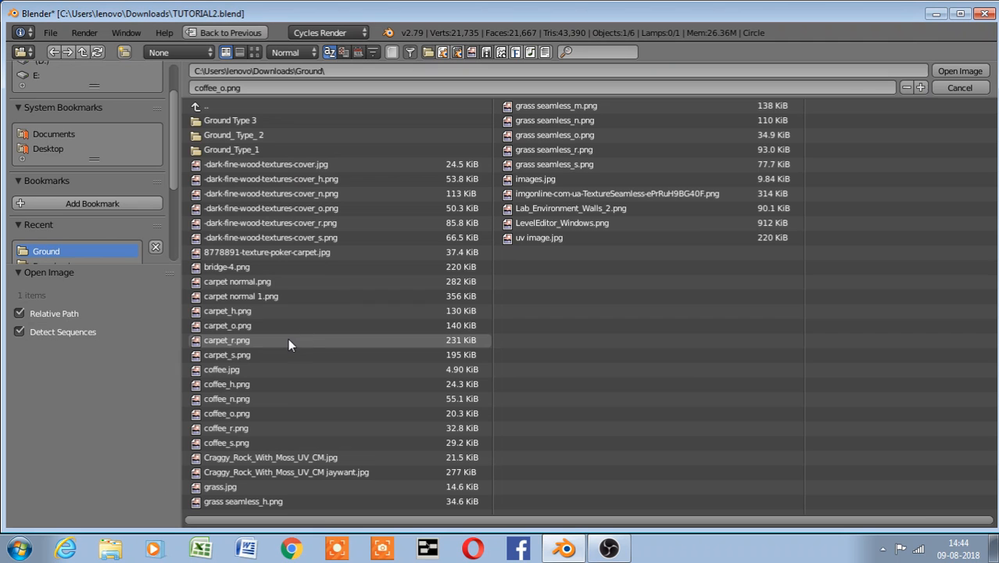
{"action": "double_click", "coordinate": [326, 384]}
Add a Bump node, linking coffee_h.png's Color to its Height and its Normal output to the Principled BSDF's Normal
{"action": "key", "text": "shift+a"}
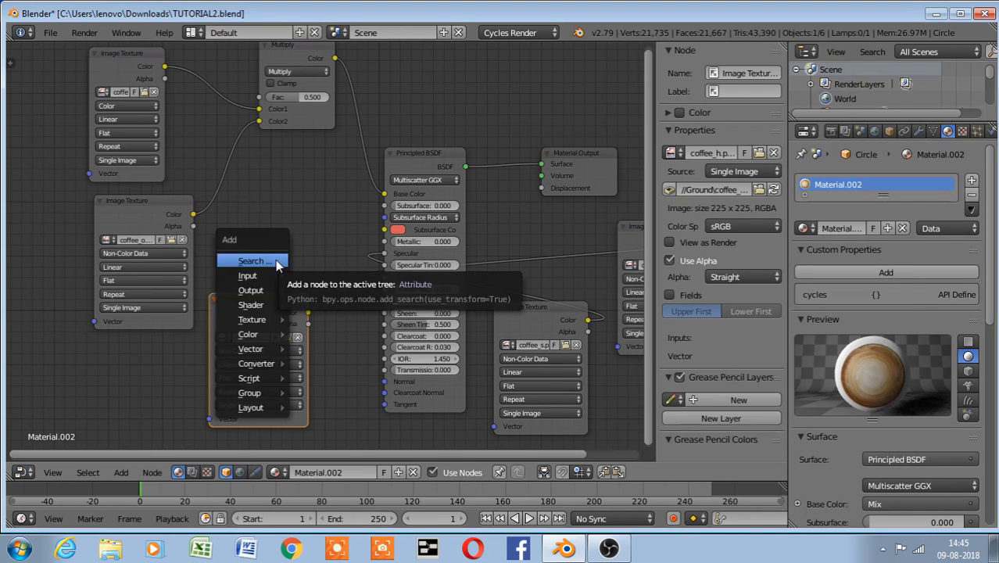
{"action": "left_click", "coordinate": [275, 258]}
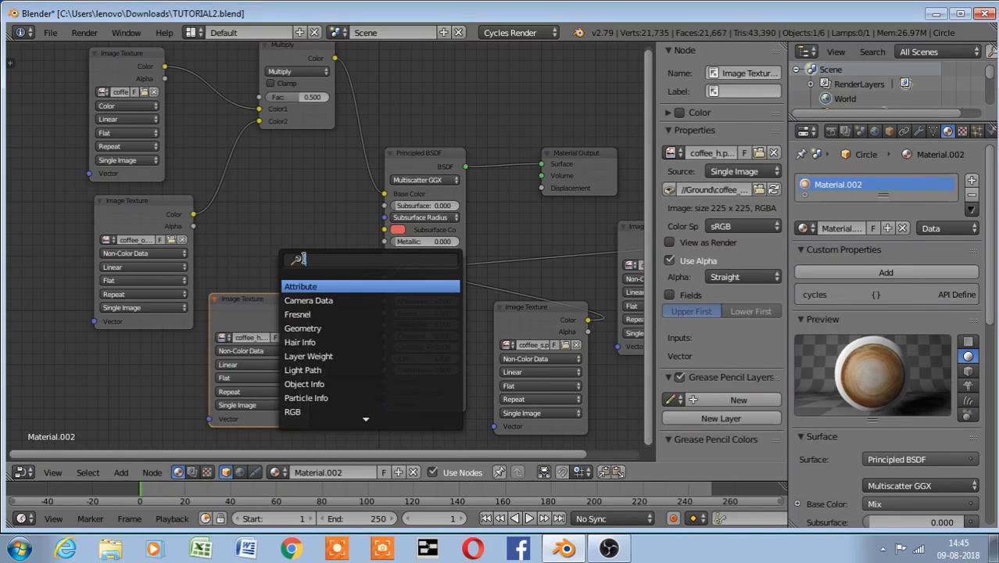
{"action": "type", "text": "bump"}
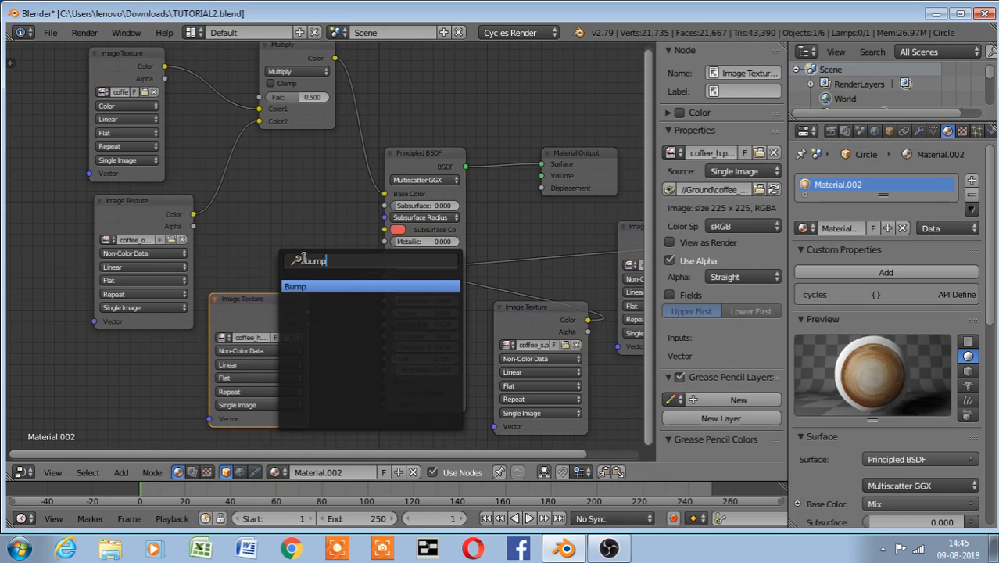
{"action": "left_click", "coordinate": [301, 287]}
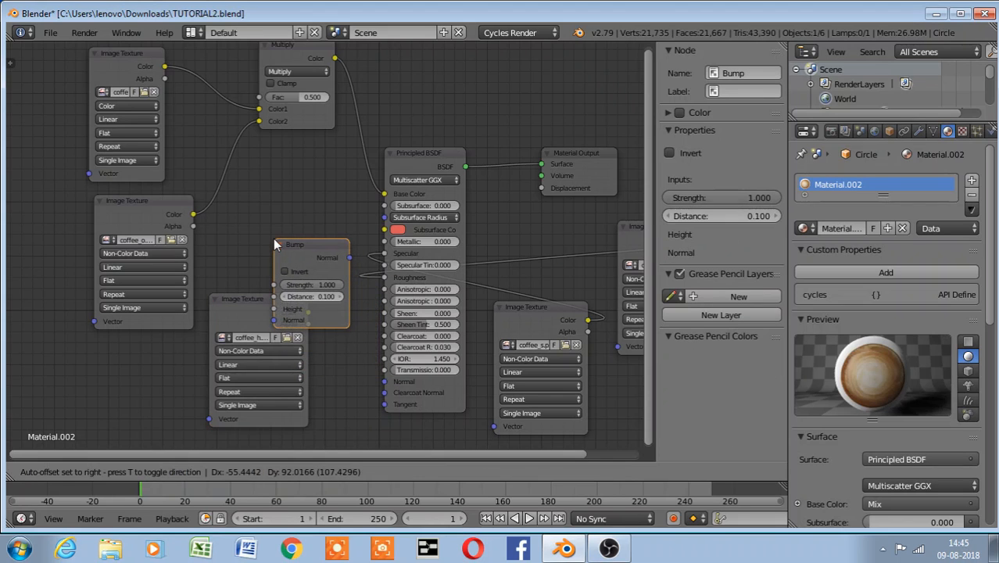
{"action": "left_click", "coordinate": [275, 244]}
{"action": "left_click_drag", "start_coordinate": [247, 320], "coordinate": [162, 350]}
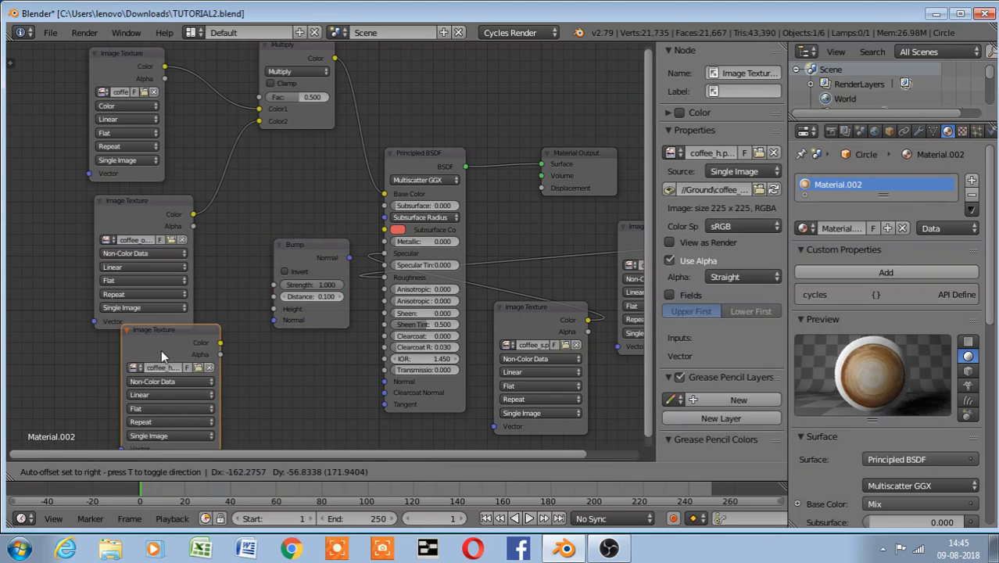
{"action": "left_click_drag", "start_coordinate": [221, 343], "coordinate": [270, 309]}
{"action": "left_click_drag", "start_coordinate": [350, 258], "coordinate": [384, 382]}
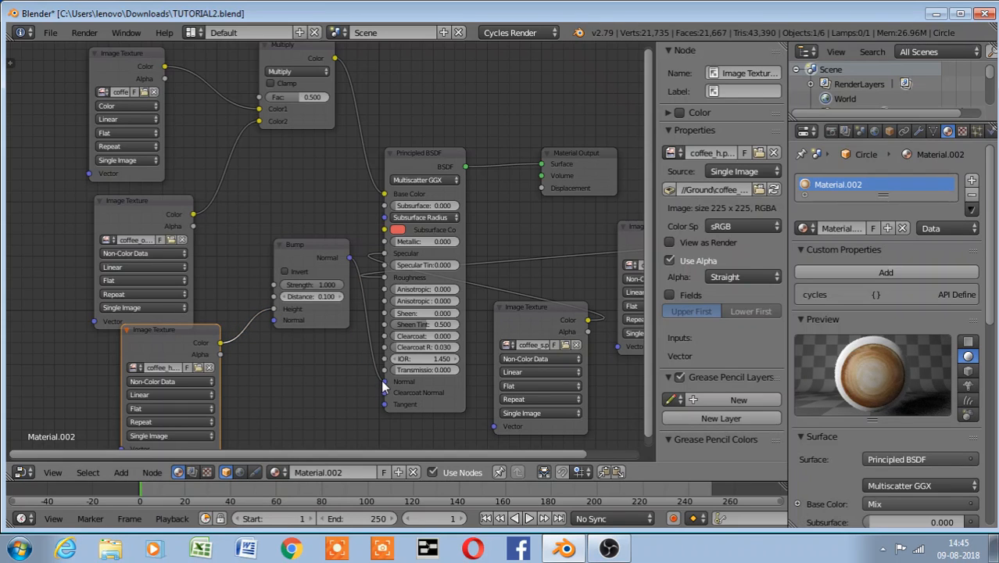
Preview the textured coffee, cup and saucer in the 3D View with Rendered shading, including from farther away
{"action": "left_click", "coordinate": [19, 473]}
{"action": "left_click", "coordinate": [37, 459]}
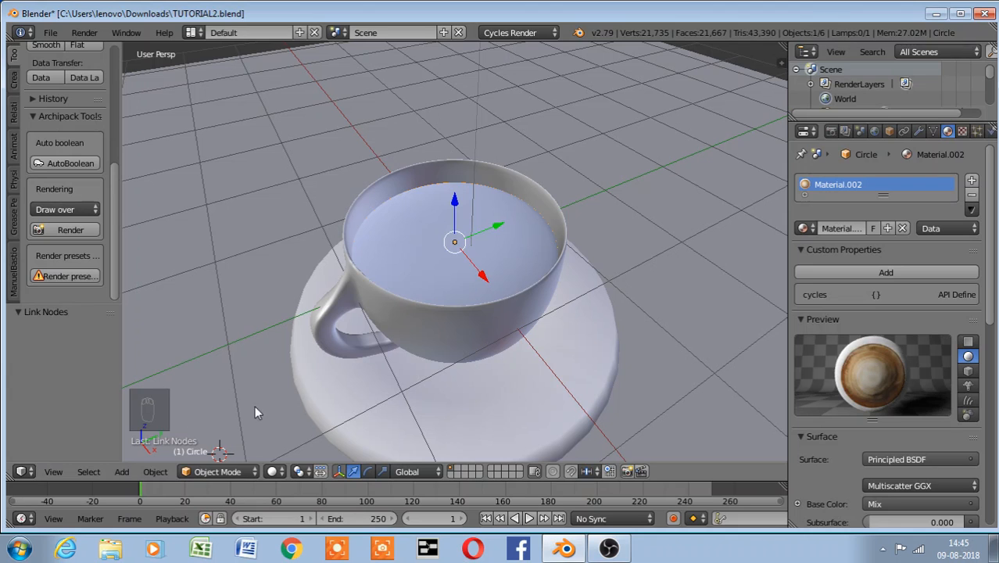
{"action": "left_click", "coordinate": [274, 471]}
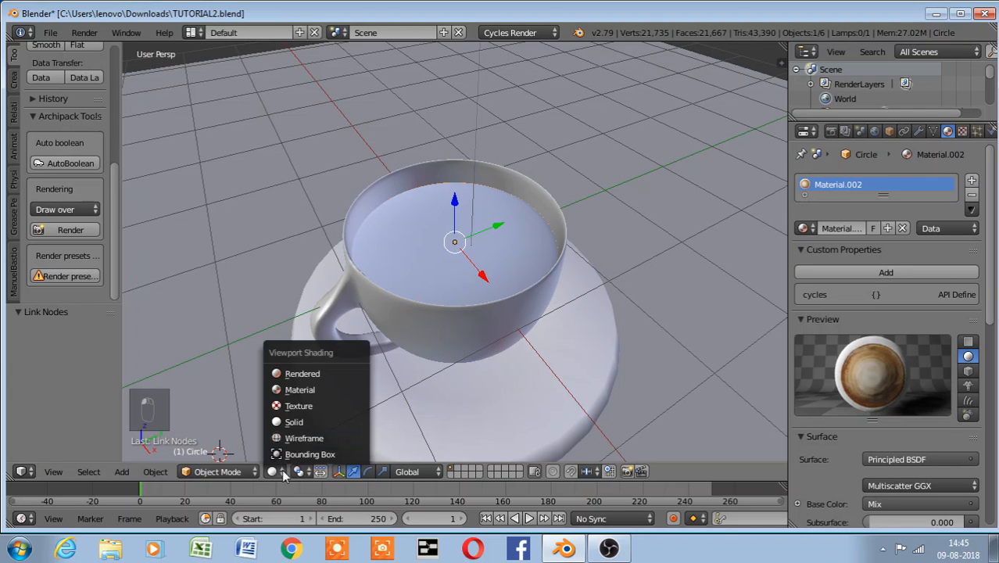
{"action": "left_click", "coordinate": [305, 374]}
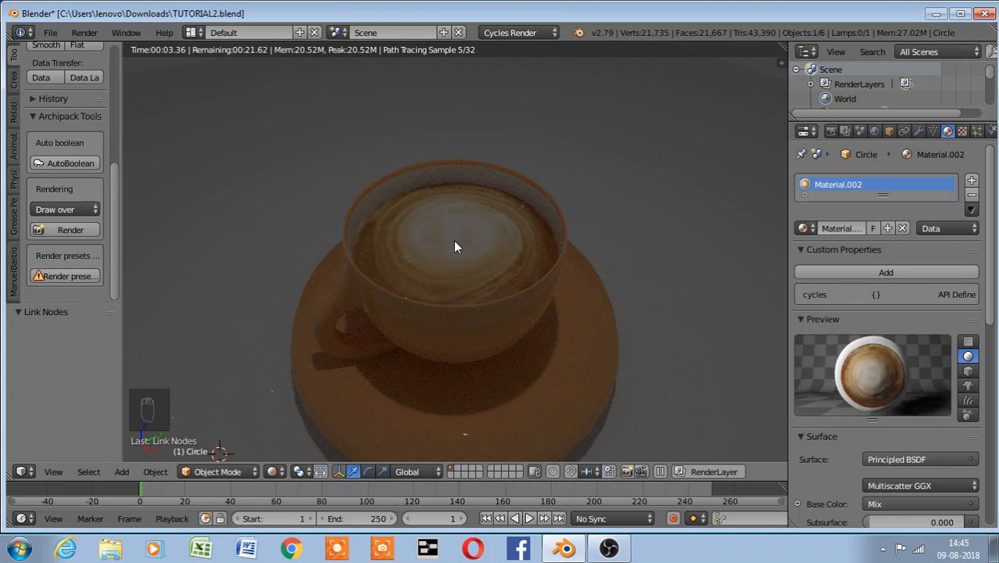
{"action": "key", "text": "KP_Subtract"}
{"action": "key", "text": "KP_Subtract"}
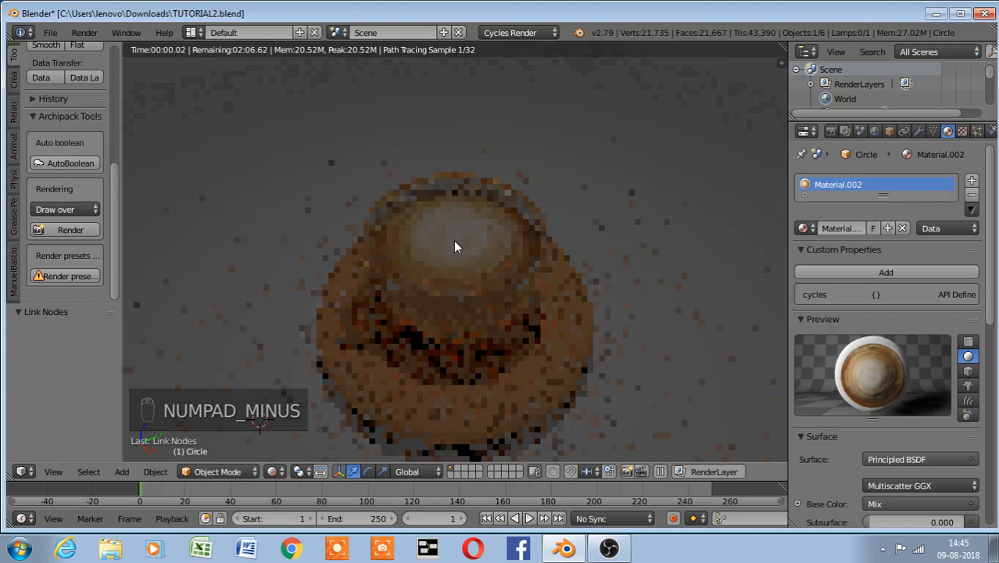
{"action": "key", "text": "KP_Subtract"}
{"action": "key", "text": "KP_Subtract"}
{"action": "key", "text": "KP_Subtract"}
{"action": "key", "text": "KP_Subtract"}
{"action": "key", "text": "KP_Subtract"}
{"action": "key", "text": "KP_Subtract"}
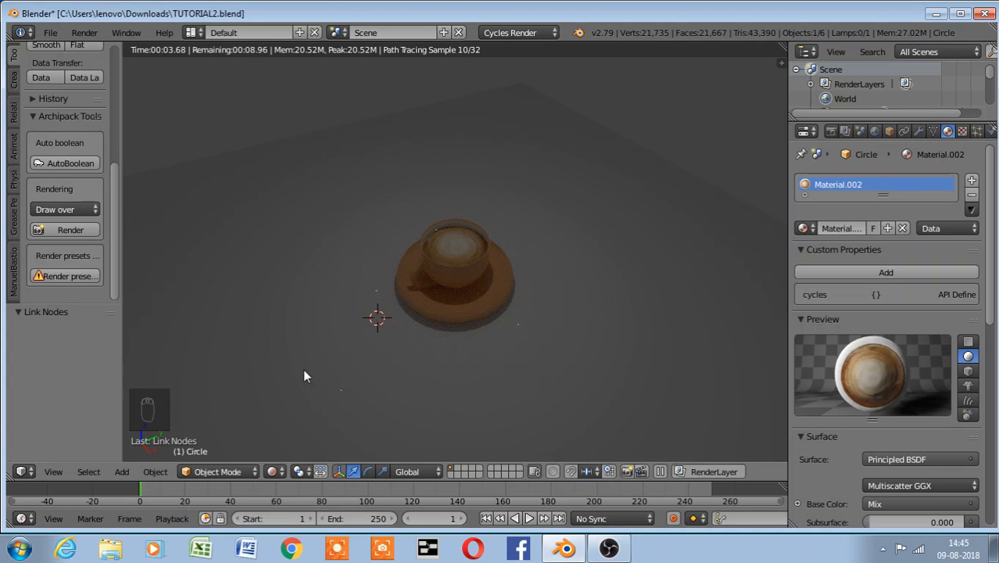
Return the viewport to Solid shading and open the Node Editor for the ground plane
{"action": "key", "text": "z"}
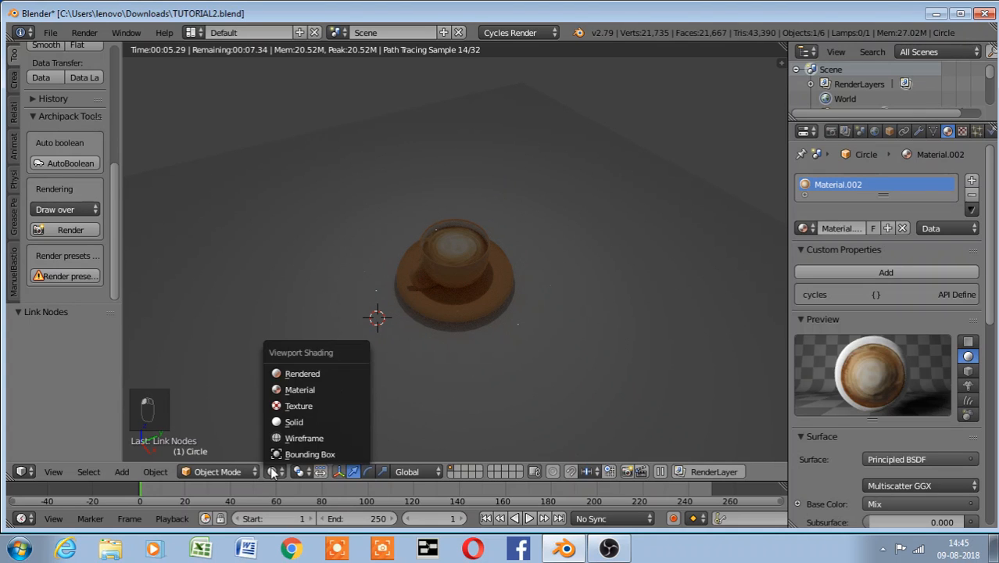
{"action": "left_click", "coordinate": [291, 423]}
{"action": "right_click", "coordinate": [293, 214]}
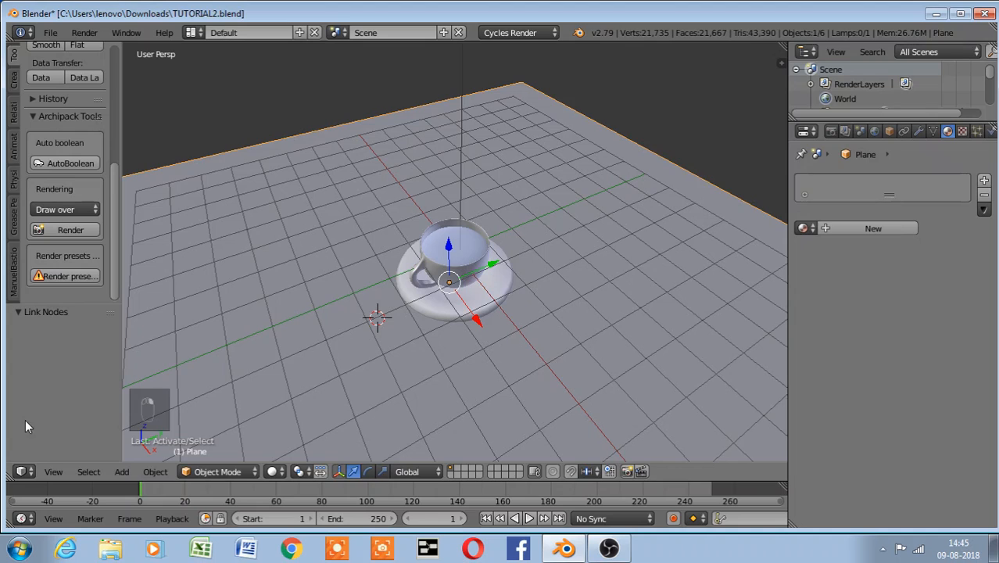
{"action": "left_click", "coordinate": [22, 471]}
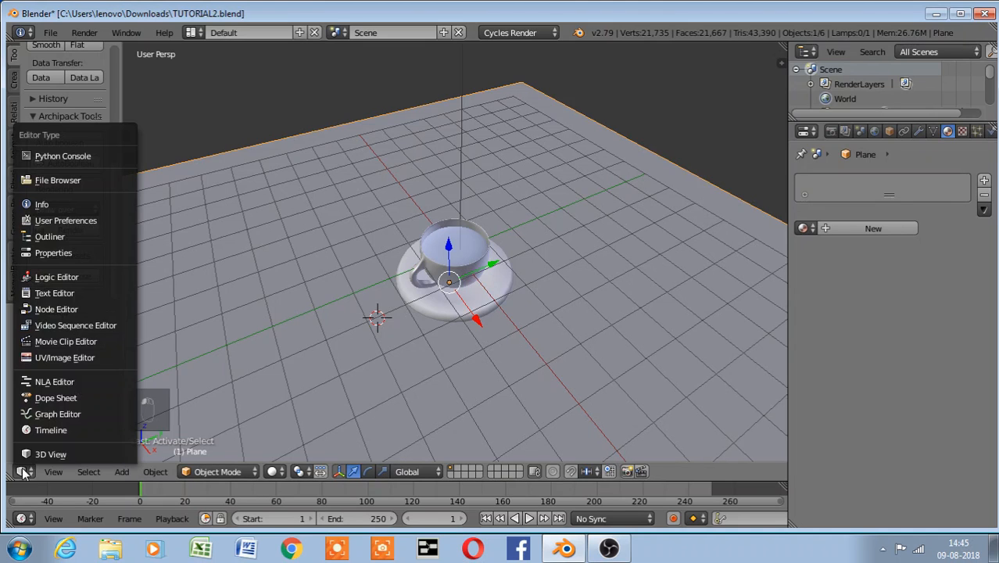
{"action": "left_click", "coordinate": [53, 310]}
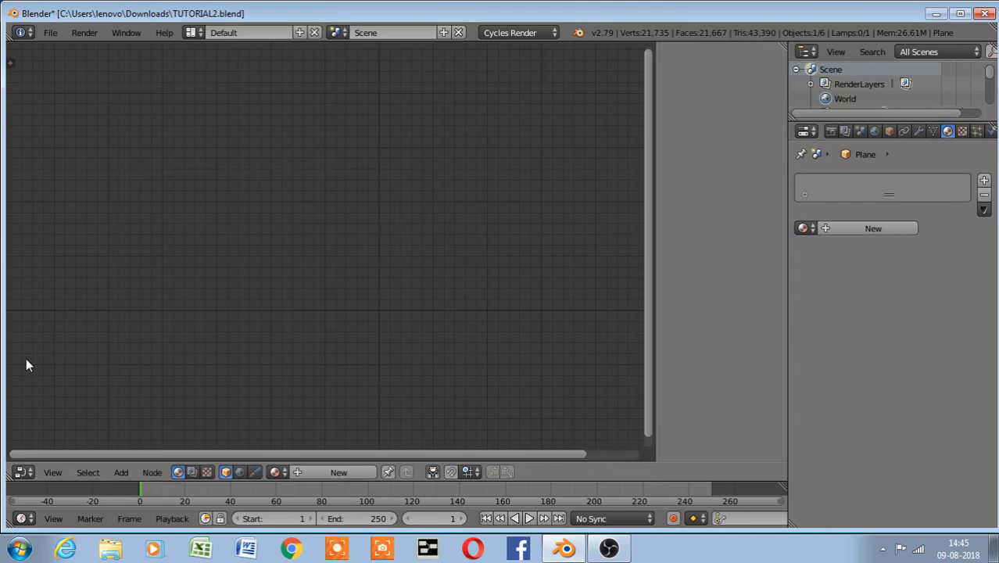
Create a new material for the ground plane and set its surface shader to Principled BSDF
{"action": "left_click", "coordinate": [843, 233]}
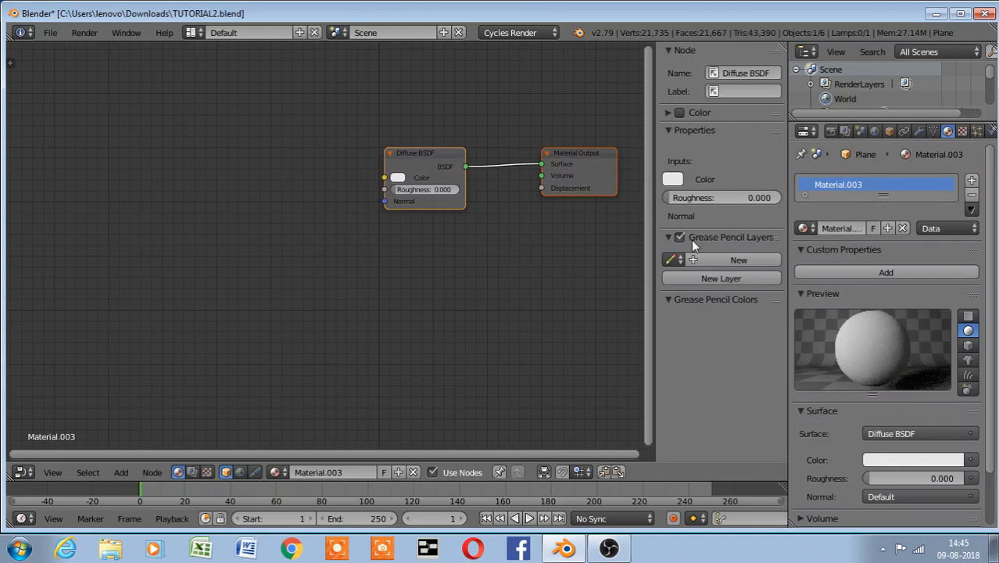
{"action": "left_click", "coordinate": [920, 435]}
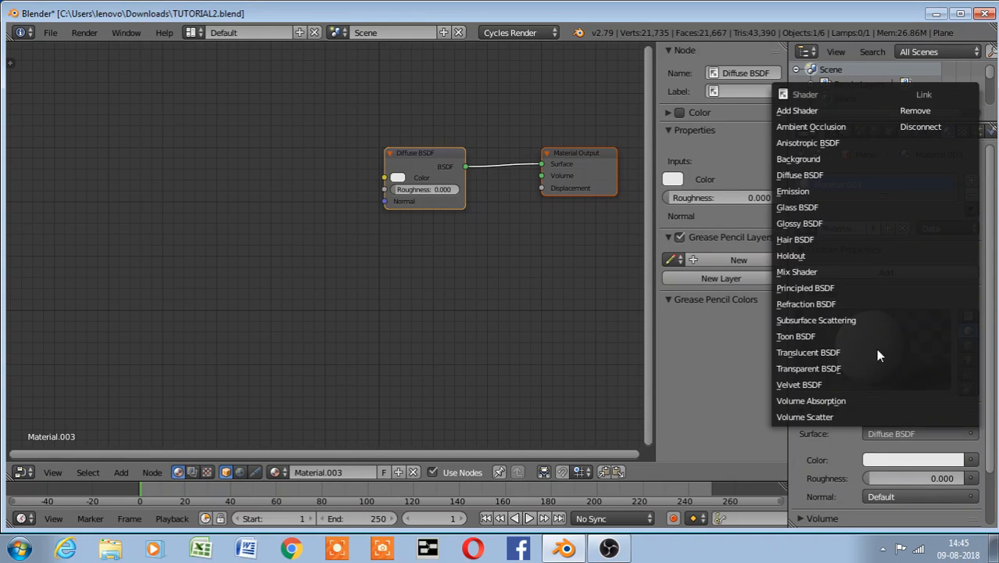
{"action": "left_click", "coordinate": [838, 286]}
Add an Image Texture node and place it to the left of the Principled BSDF
{"action": "key", "text": "shift+a"}
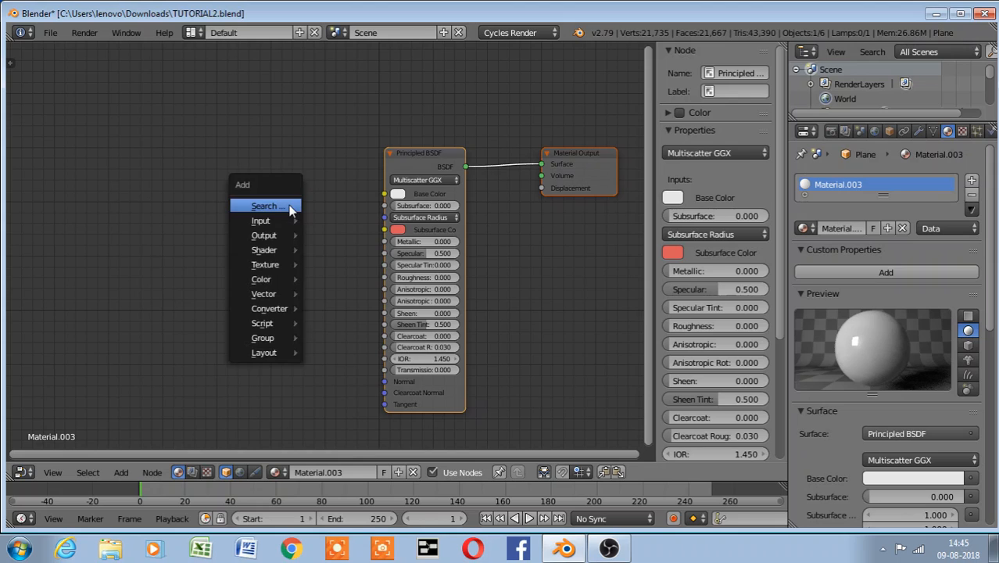
{"action": "left_click", "coordinate": [289, 205]}
{"action": "type", "text": "image"}
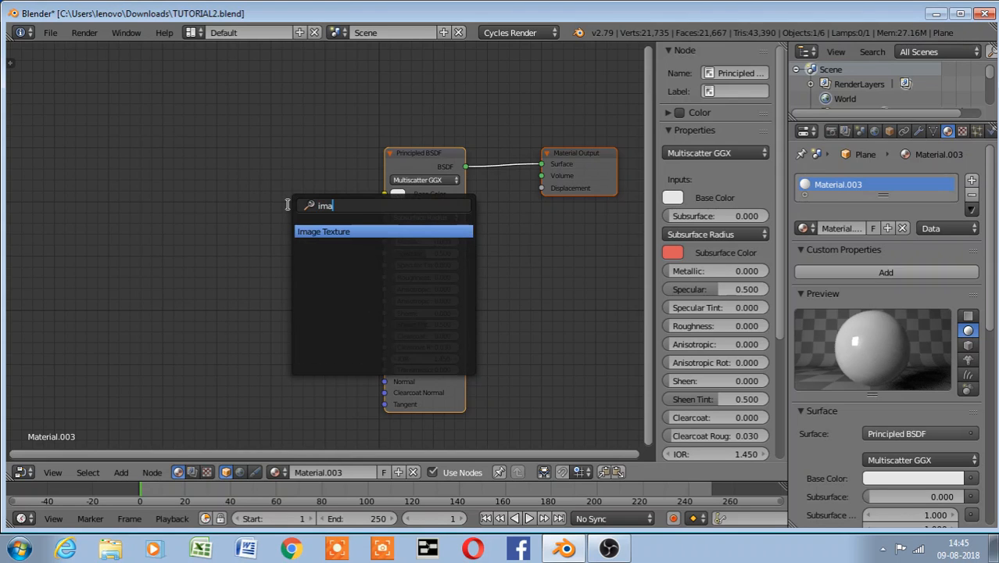
{"action": "left_click", "coordinate": [324, 233]}
{"action": "left_click", "coordinate": [245, 123]}
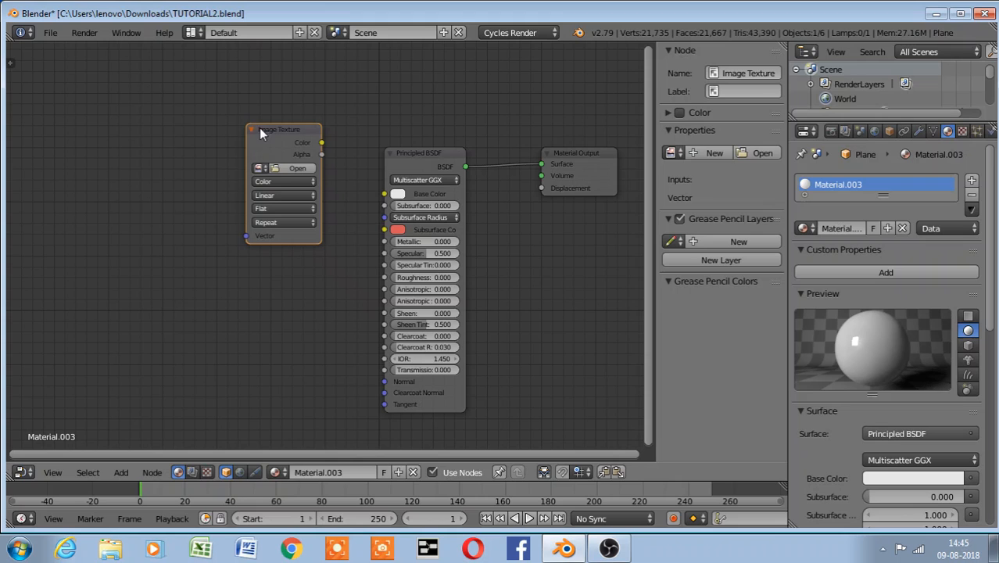
Load -dark-fine-wood-textures-cover.jpg from the Ground folder into the Image Texture node and link its Color to the Principled BSDF's Base Color
{"action": "left_click", "coordinate": [296, 169]}
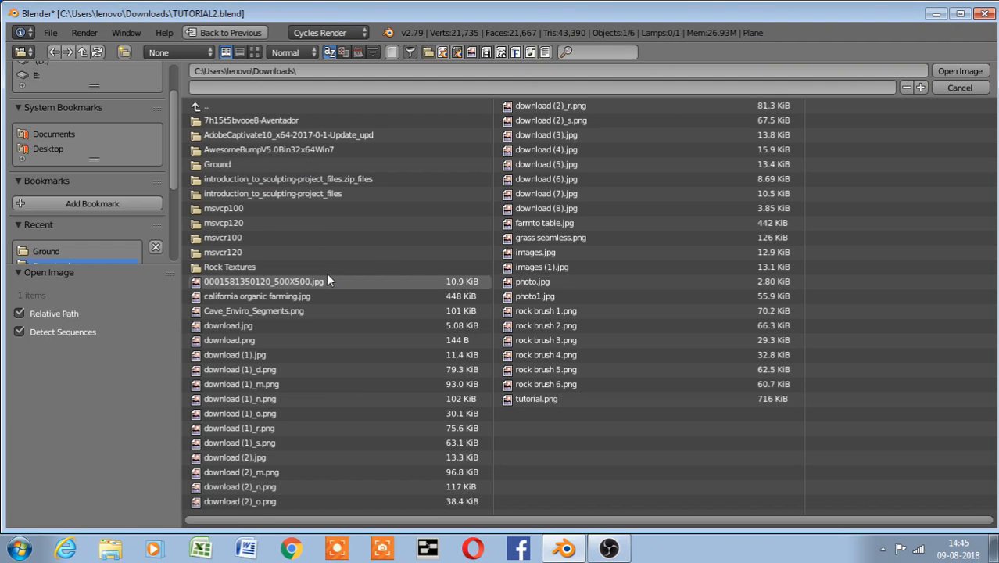
{"action": "left_click", "coordinate": [305, 160]}
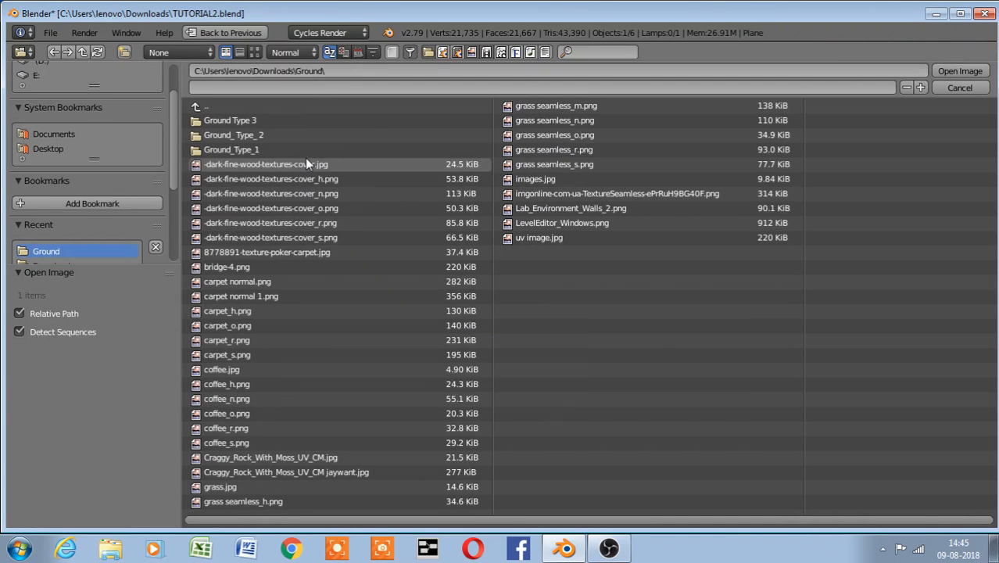
{"action": "double_click", "coordinate": [307, 161]}
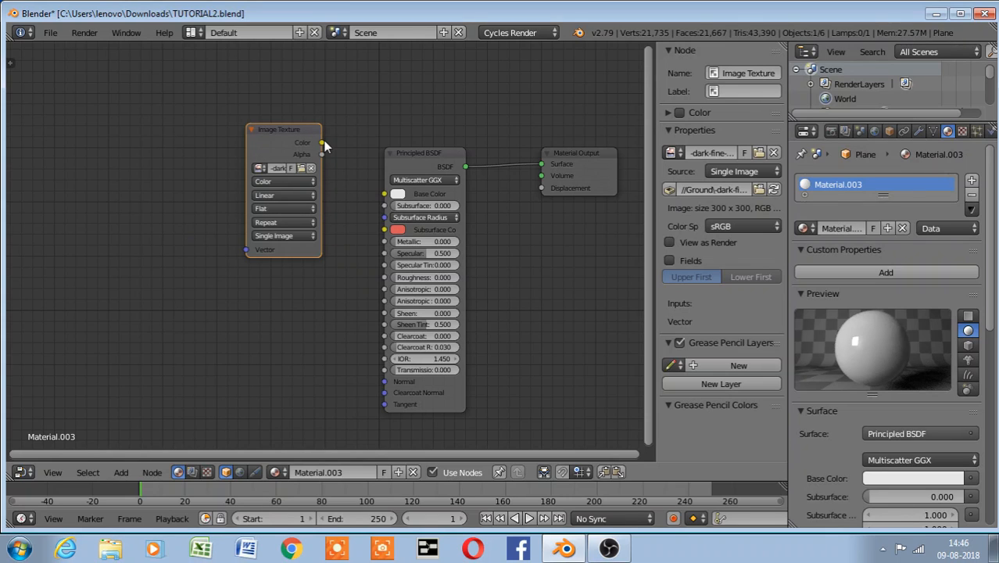
{"action": "left_click_drag", "start_coordinate": [320, 142], "coordinate": [387, 195]}
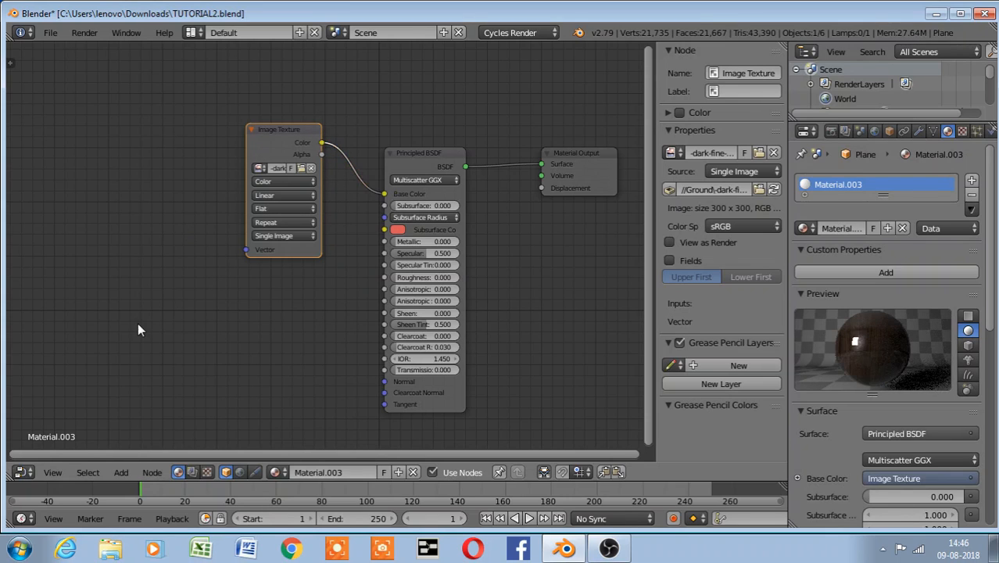
Duplicate the wood texture node, place the copy below it and load -dark-fine-wood-textures-cover_s.png into the copy
{"action": "key", "text": "shift+d"}
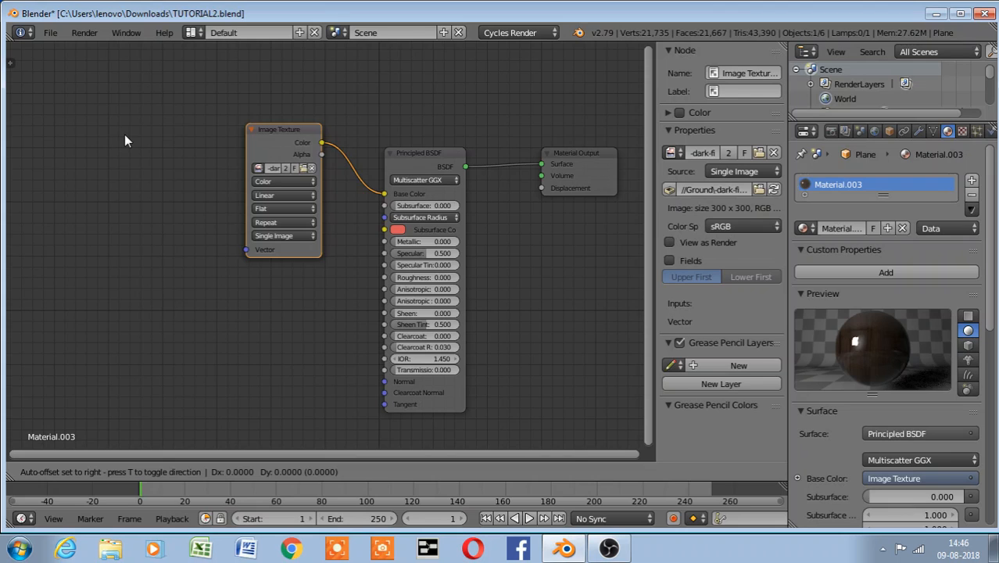
{"action": "left_click", "coordinate": [94, 313]}
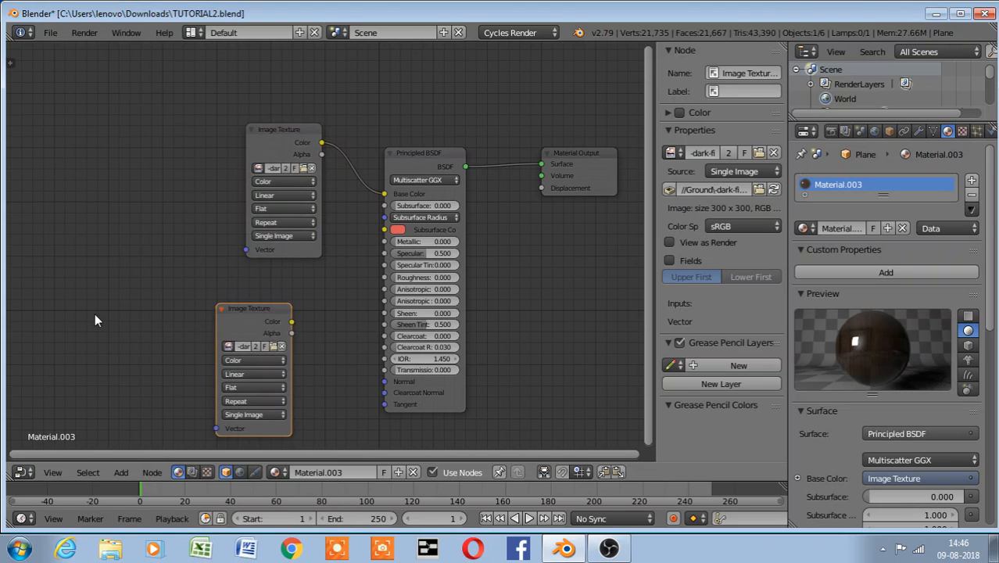
{"action": "left_click", "coordinate": [275, 350]}
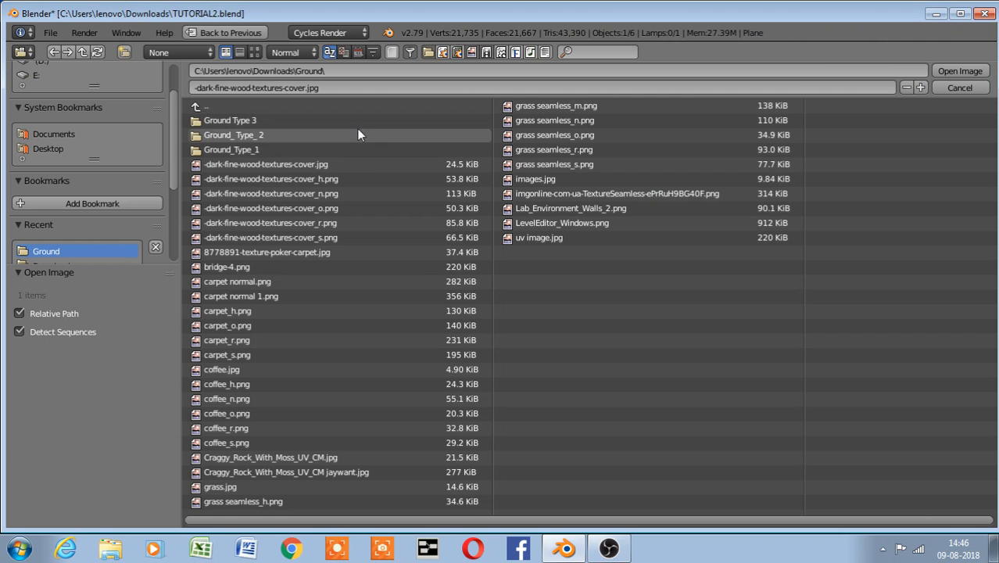
{"action": "left_click", "coordinate": [352, 238]}
{"action": "double_click", "coordinate": [352, 239]}
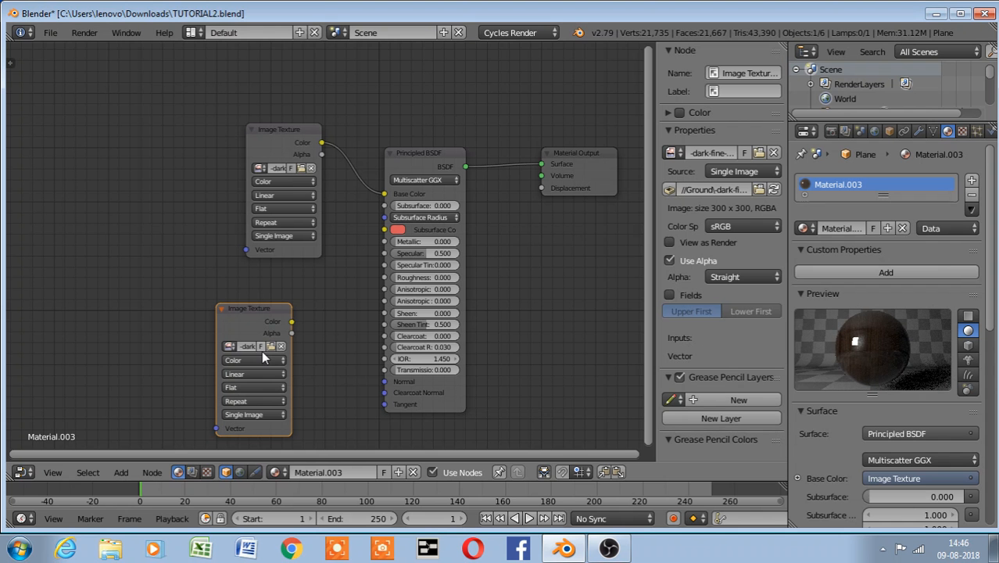
Set the -dark-fine-wood-textures-cover_s.png node to Non-Color Data and link its Color to the Principled BSDF's Specular
{"action": "left_click", "coordinate": [261, 359]}
{"action": "left_click", "coordinate": [265, 335]}
{"action": "left_click_drag", "start_coordinate": [291, 321], "coordinate": [387, 252]}
Duplicate the specular texture node, place the copy at the far left of the node tree and load carpet_r.png into it
{"action": "key", "text": "shift+a"}
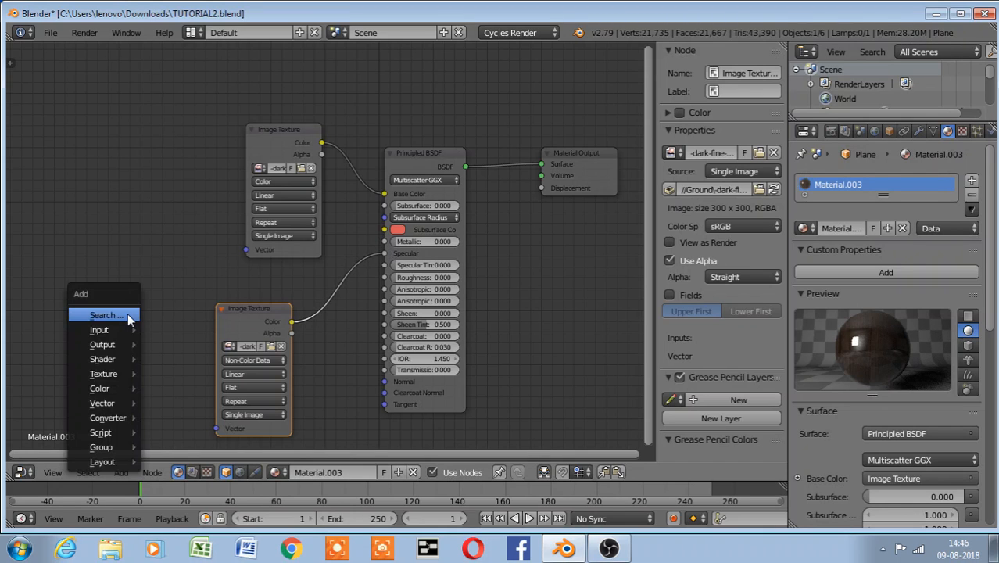
{"action": "key", "text": "shift+d"}
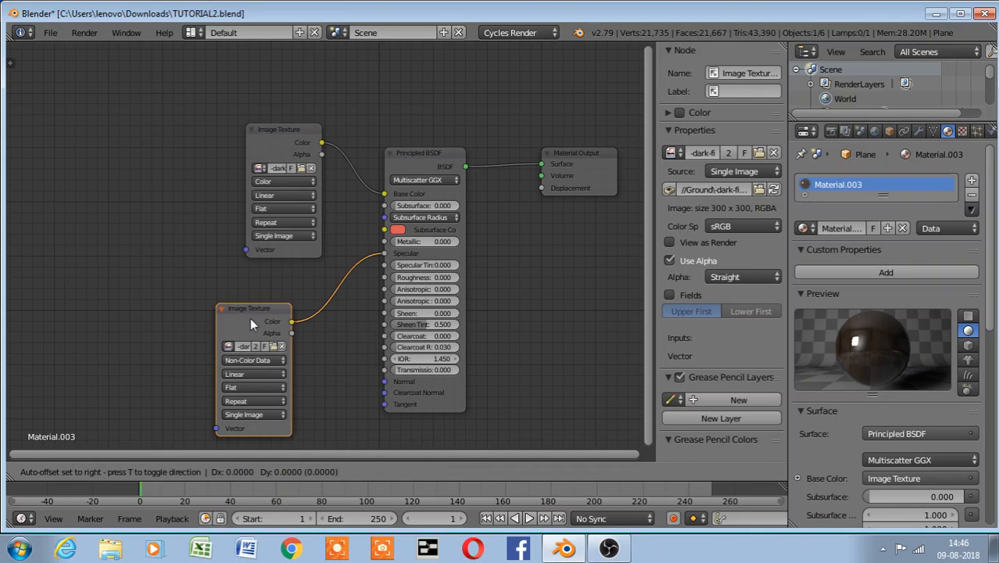
{"action": "left_click", "coordinate": [101, 222]}
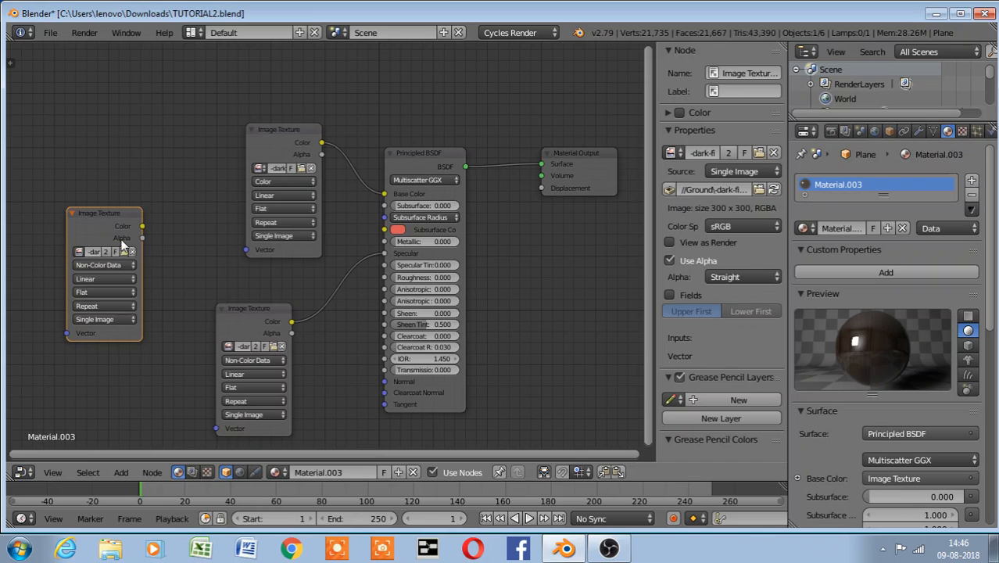
{"action": "left_click", "coordinate": [125, 251]}
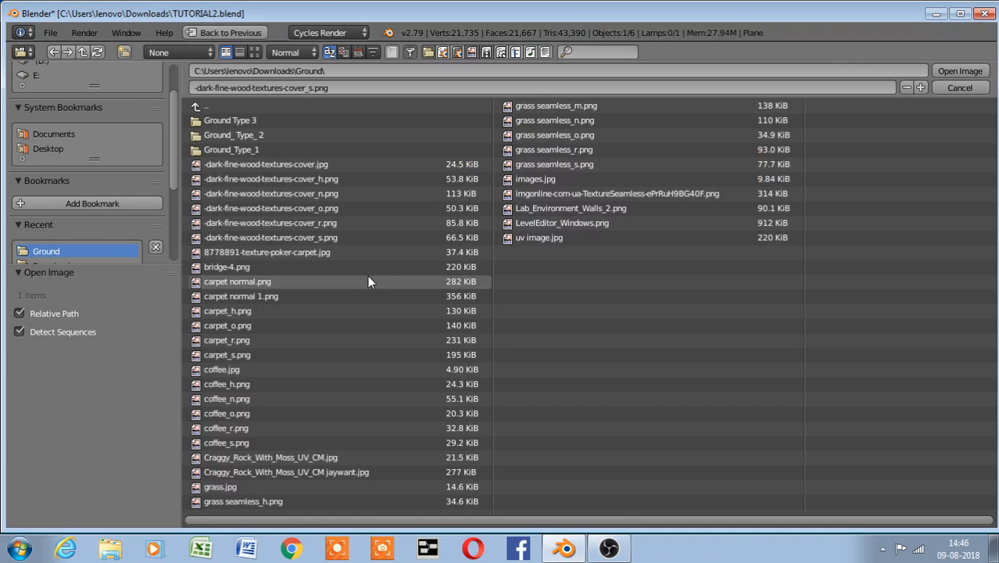
{"action": "double_click", "coordinate": [286, 344]}
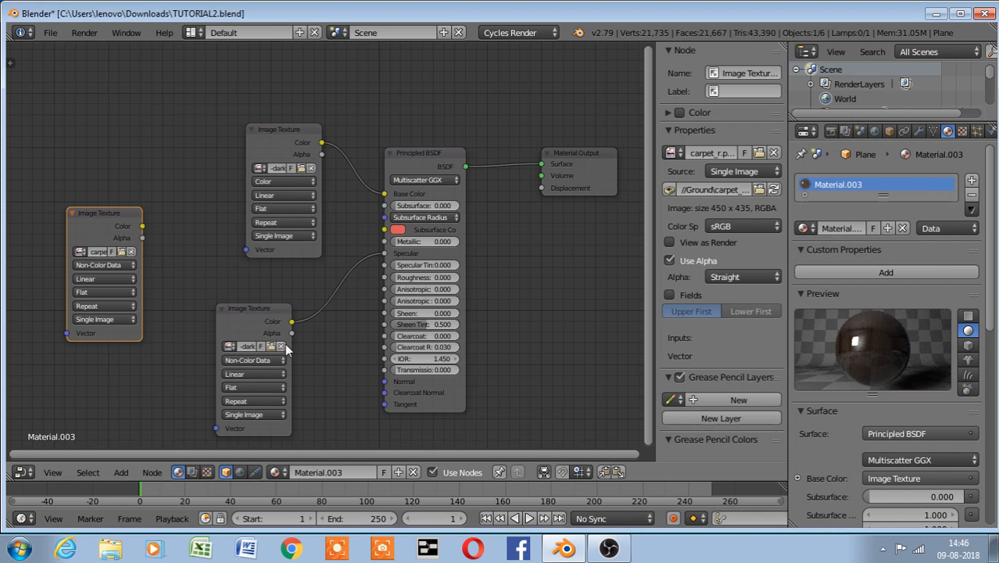
Widen the carpet_r.png node, replace its image with -dark-fine-wood-textures-cover_r.png and link its Color to the Principled BSDF's Roughness
{"action": "left_click_drag", "start_coordinate": [180, 246], "coordinate": [155, 252]}
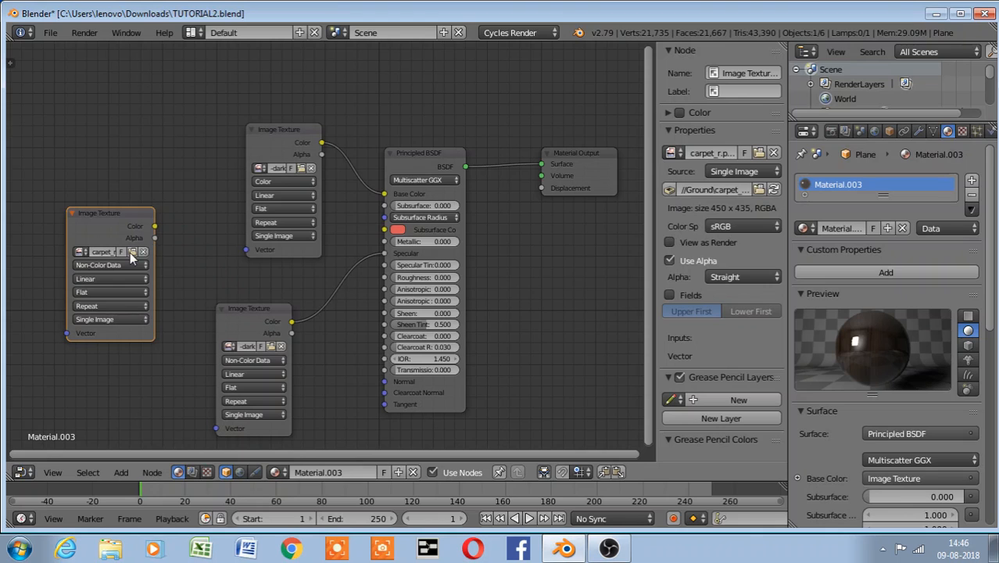
{"action": "left_click", "coordinate": [131, 251]}
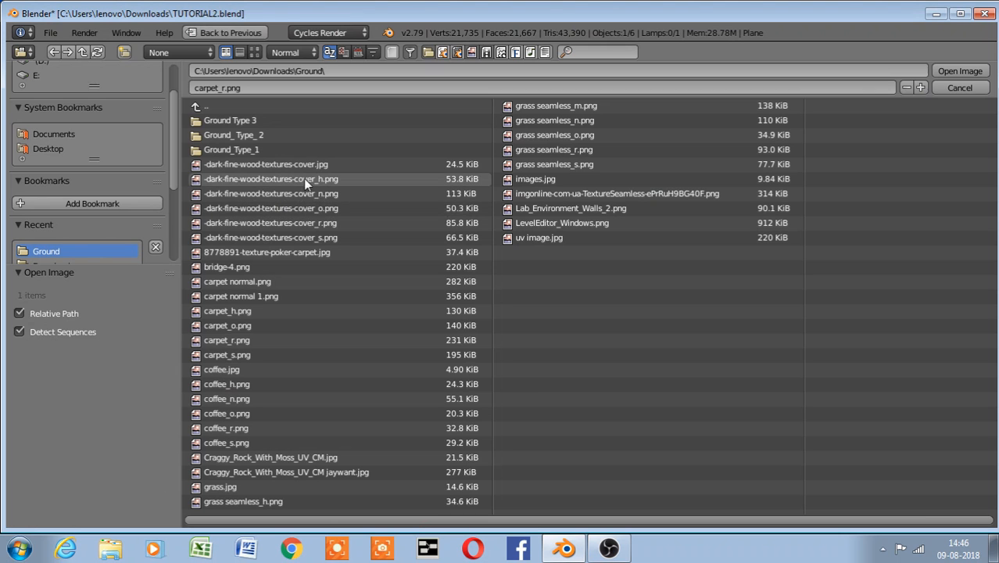
{"action": "double_click", "coordinate": [310, 223]}
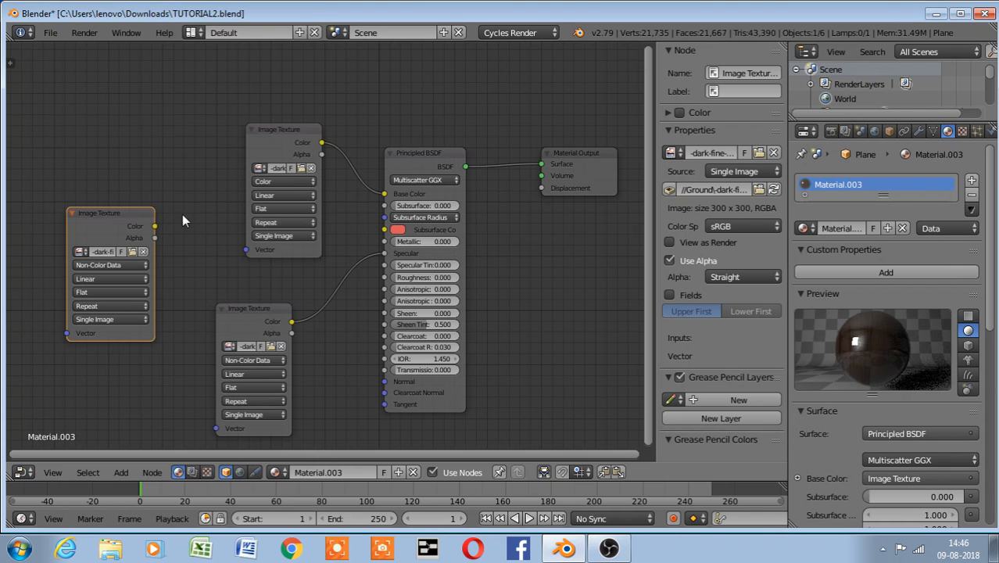
{"action": "left_click_drag", "start_coordinate": [155, 226], "coordinate": [384, 276]}
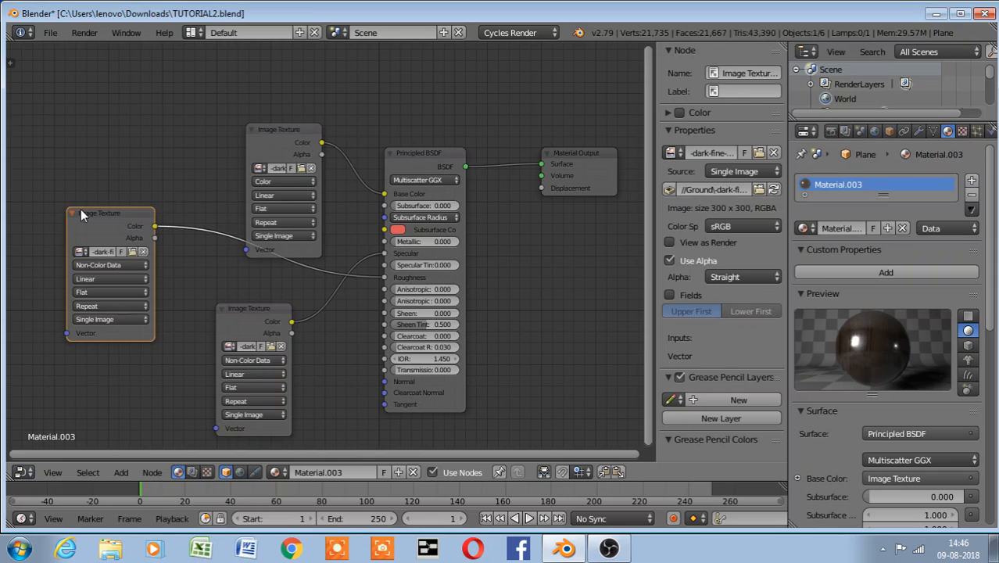
Move the roughness and specular texture nodes to the right of the Principled BSDF and the base colour texture to the upper left
{"action": "left_click_drag", "start_coordinate": [80, 209], "coordinate": [563, 285]}
{"action": "left_click_drag", "start_coordinate": [218, 326], "coordinate": [516, 239]}
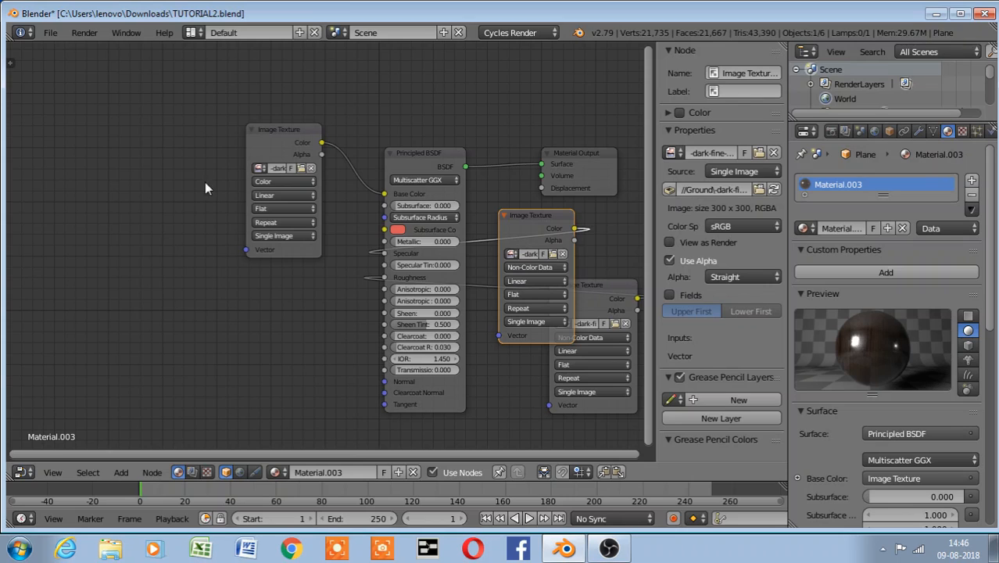
{"action": "left_click_drag", "start_coordinate": [251, 153], "coordinate": [89, 100]}
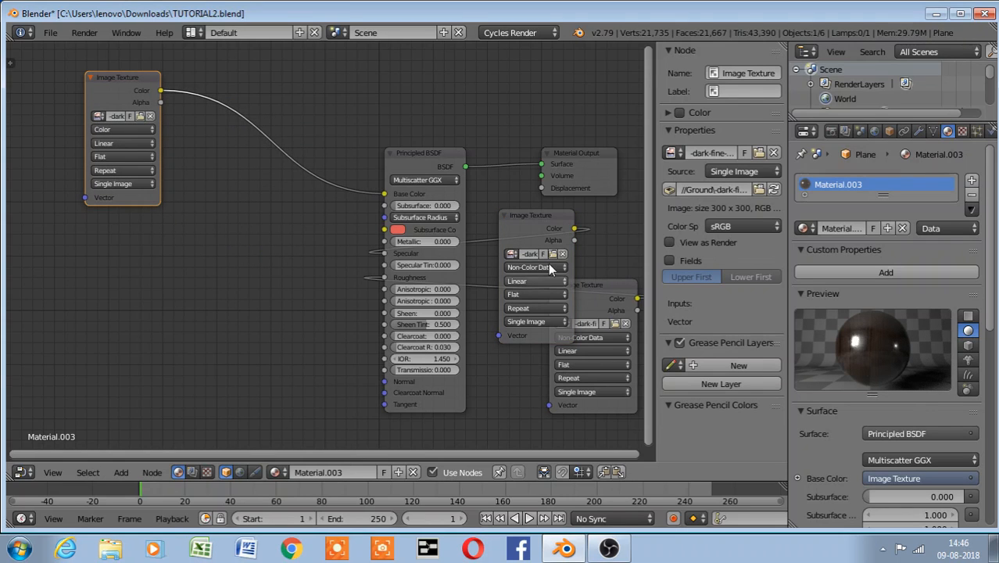
Duplicate the specular texture node, place the copy below the base colour texture and load -dark-fine-wood-textures-cover_o.png into it
{"action": "left_click", "coordinate": [523, 239]}
{"action": "key", "text": "shift+d"}
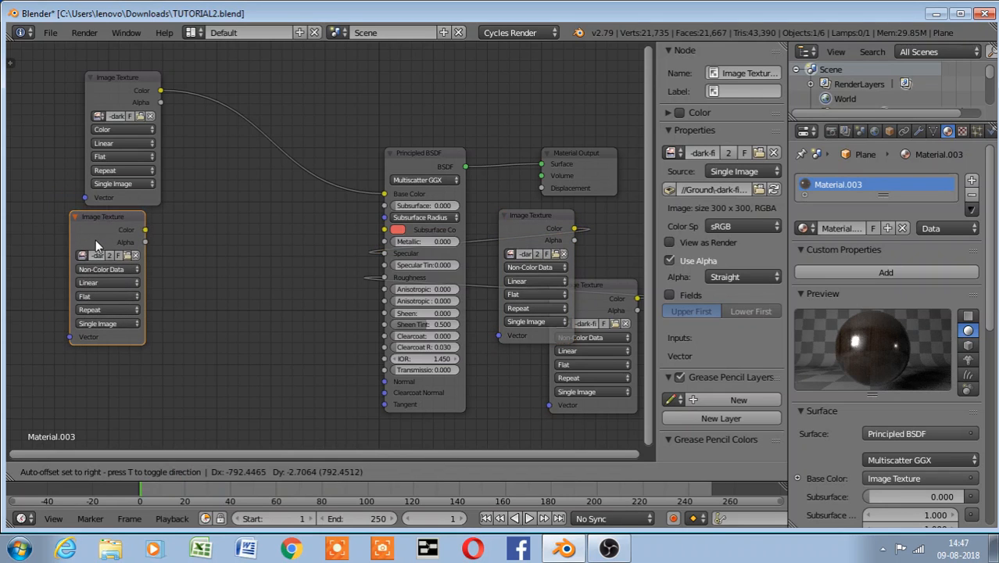
{"action": "left_click", "coordinate": [96, 240]}
{"action": "left_click", "coordinate": [130, 257]}
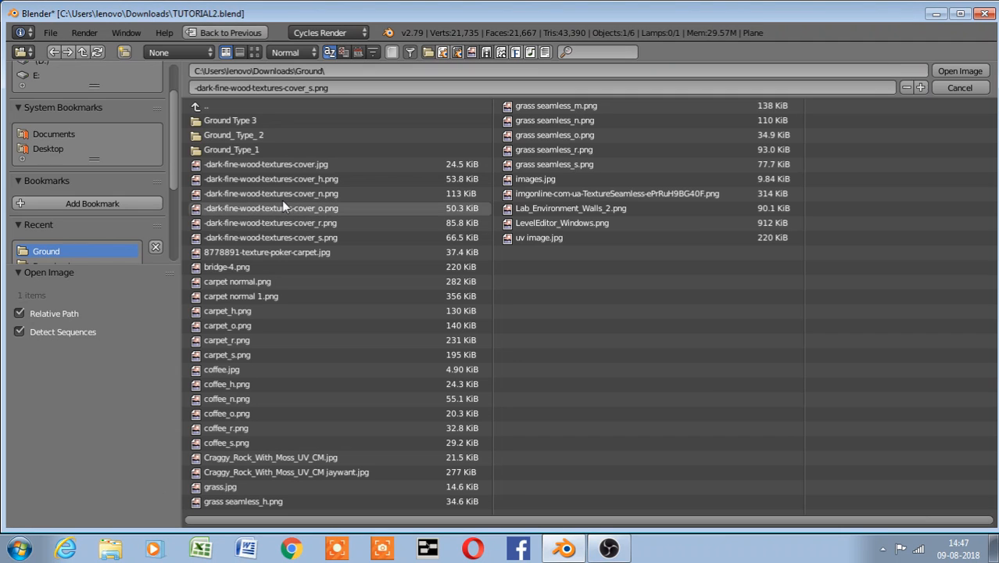
{"action": "left_click", "coordinate": [302, 205]}
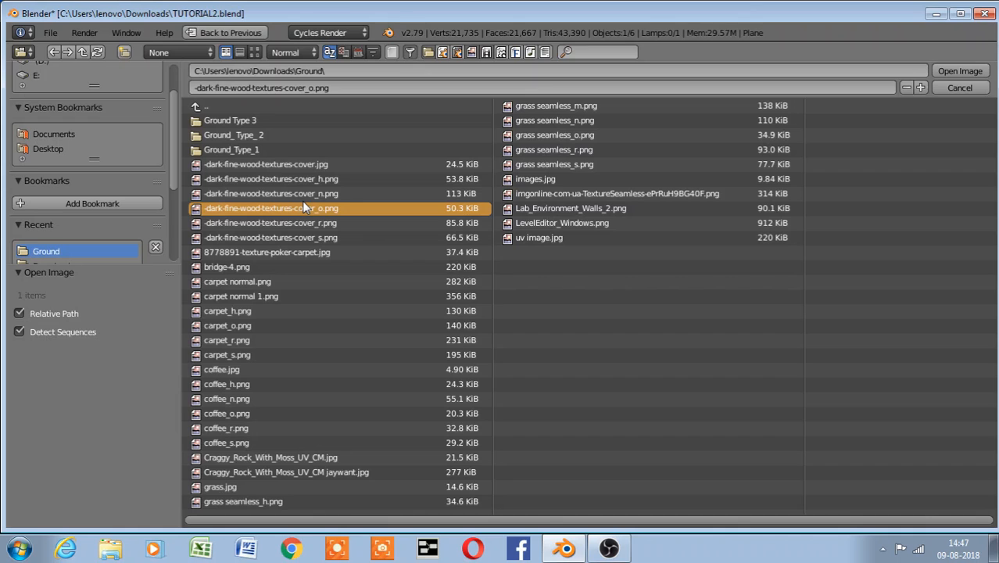
{"action": "double_click", "coordinate": [303, 208]}
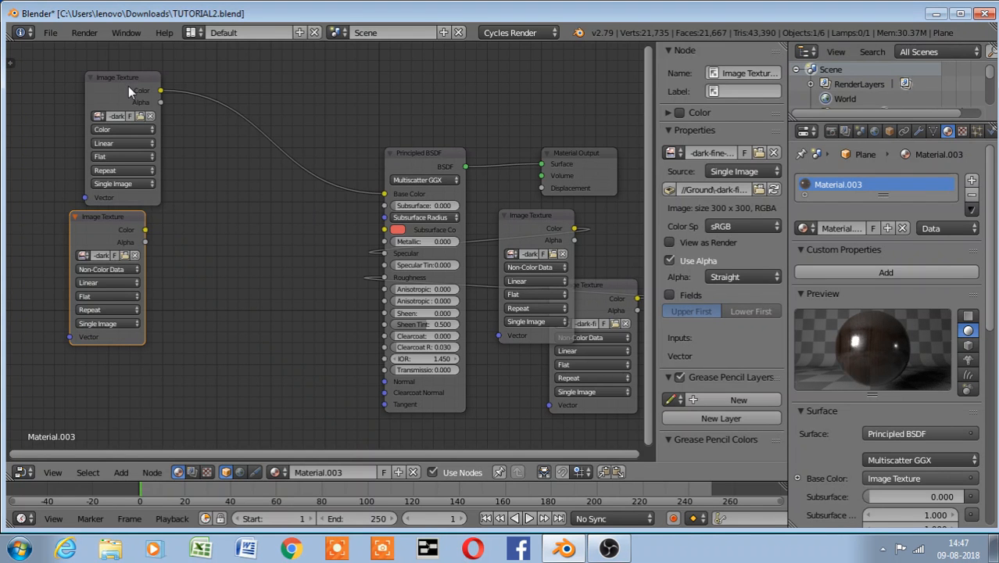
Move the base colour texture further left and insert a MixRGB node into its link to the Principled BSDF's Base Color
{"action": "left_click_drag", "start_coordinate": [128, 86], "coordinate": [87, 75]}
{"action": "key", "text": "shift+a"}
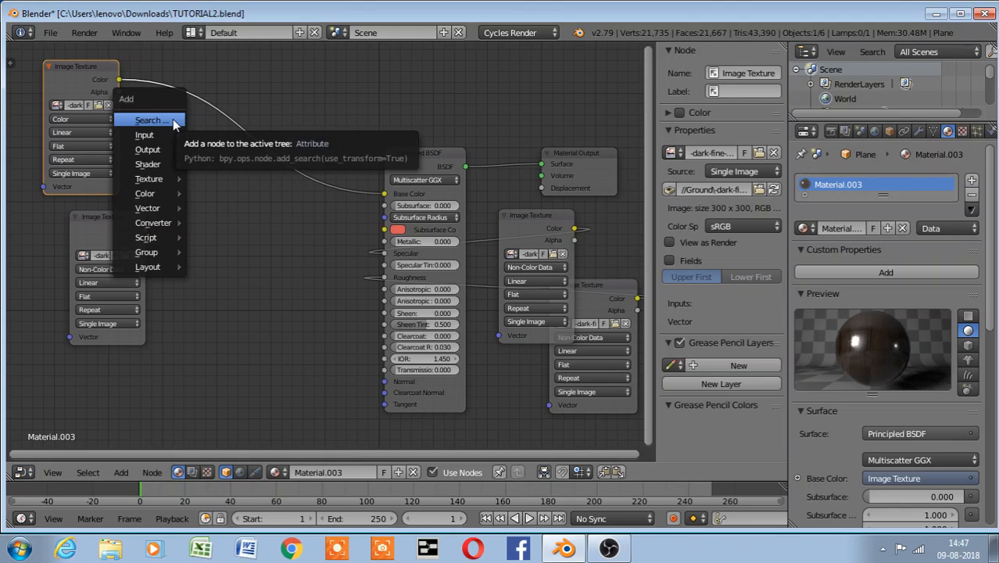
{"action": "left_click", "coordinate": [173, 125]}
{"action": "type", "text": "mix"}
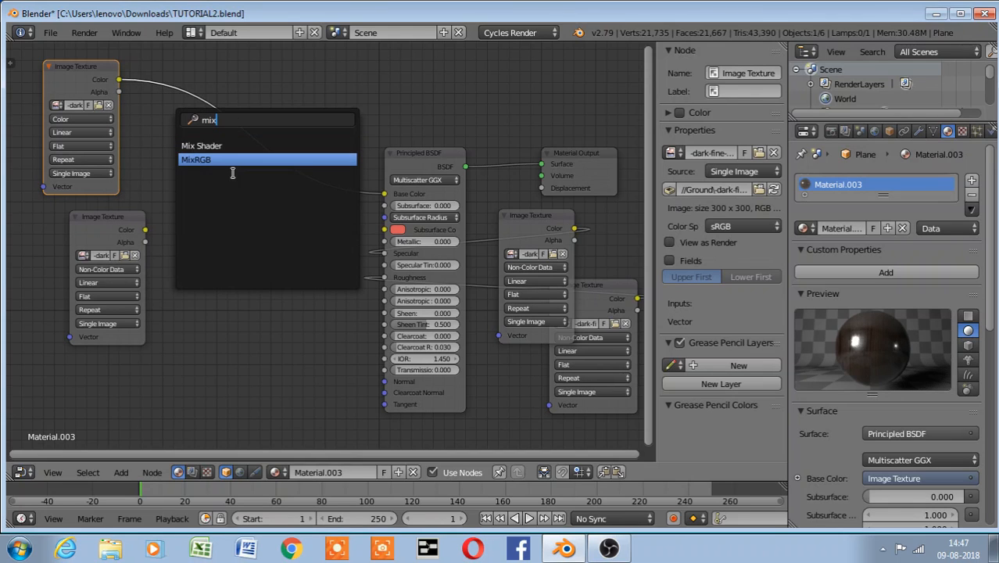
{"action": "left_click", "coordinate": [241, 161]}
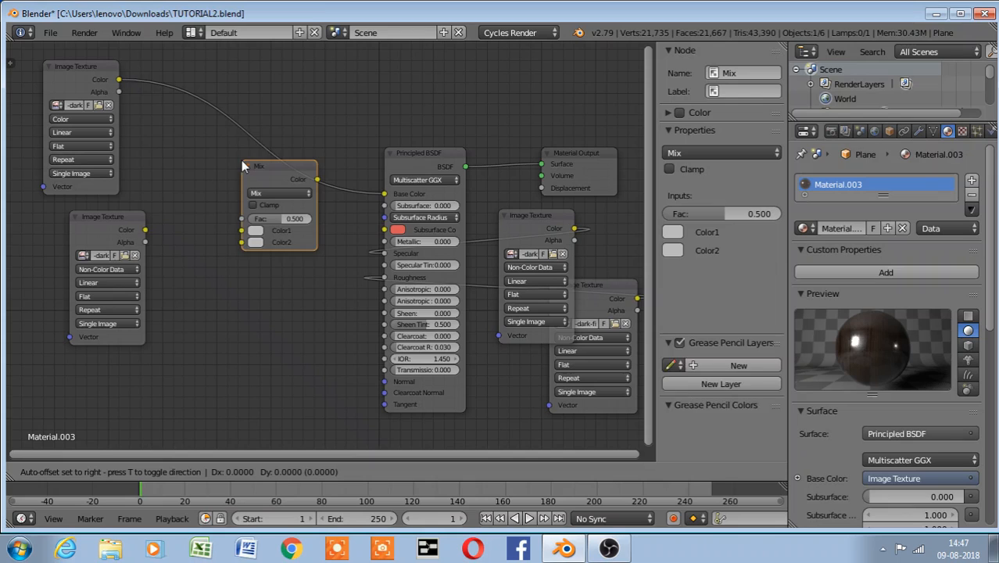
{"action": "left_click", "coordinate": [261, 73]}
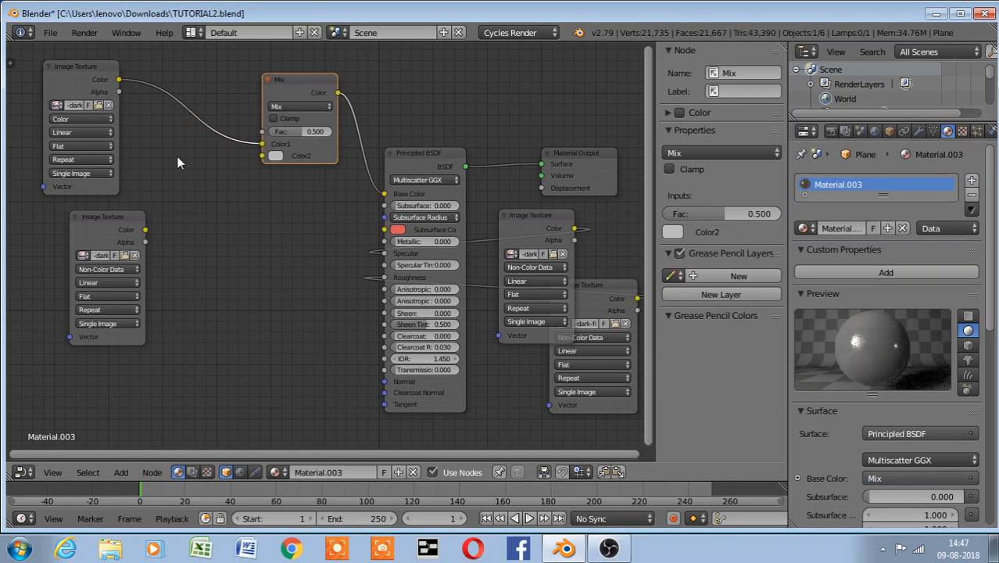
Link the -dark-fine-wood-textures-cover_o.png node's Color to the Mix node's Color2 and set the blend type to Multiply
{"action": "left_click_drag", "start_coordinate": [144, 229], "coordinate": [267, 159]}
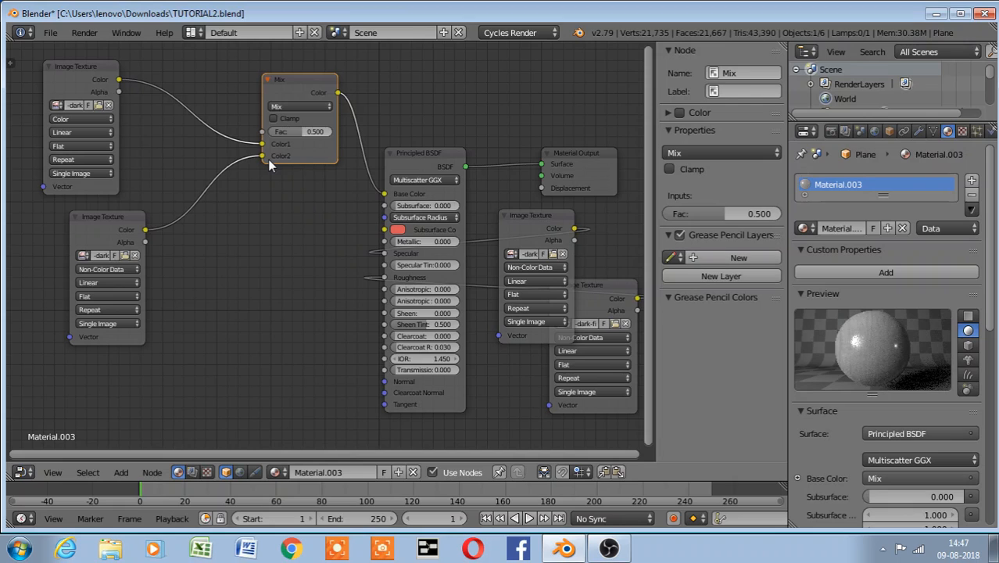
{"action": "left_click", "coordinate": [300, 106]}
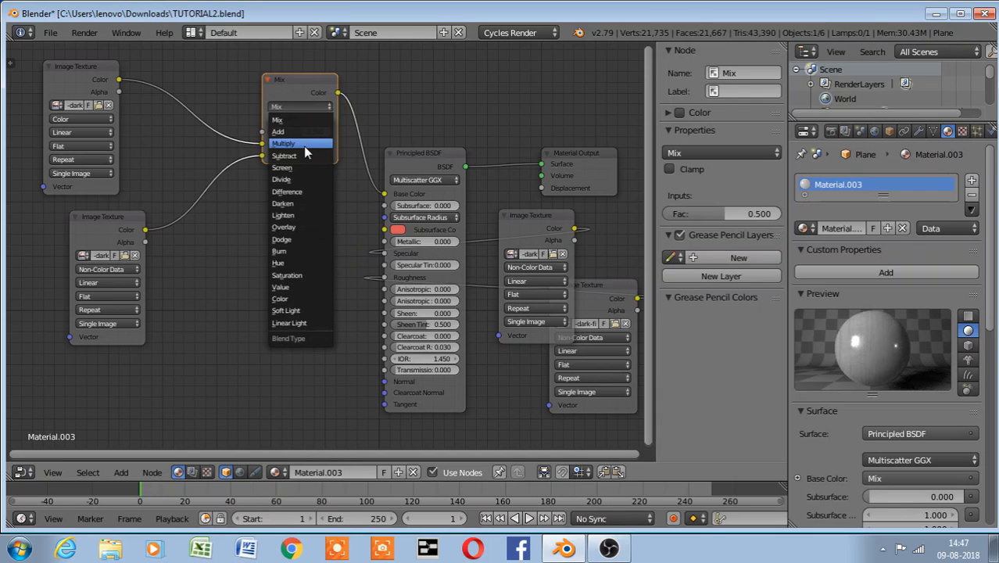
{"action": "left_click", "coordinate": [304, 143]}
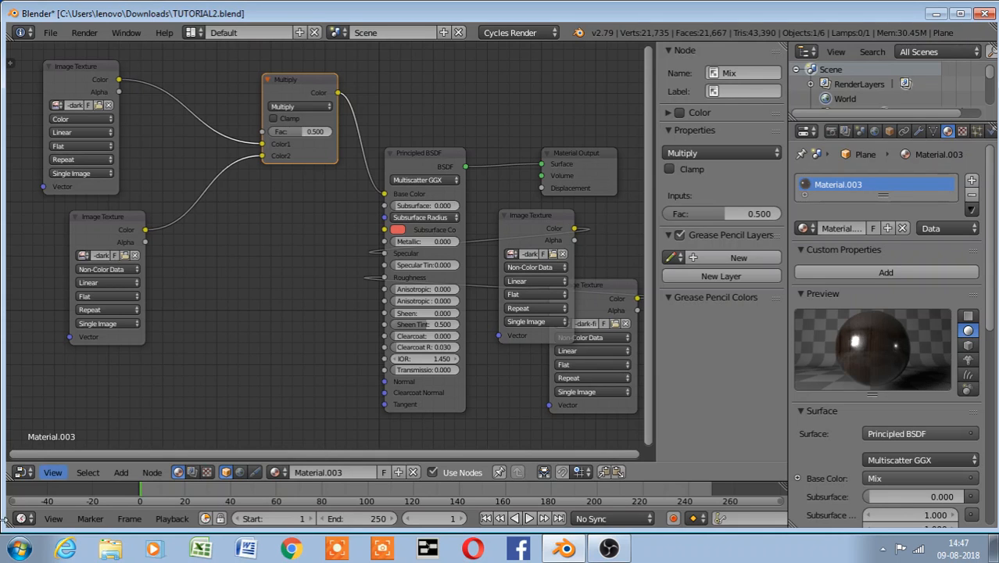
Return to the 3D View and preview the ground plane's wood material in Rendered viewport shading
{"action": "left_click", "coordinate": [21, 473]}
{"action": "left_click", "coordinate": [36, 454]}
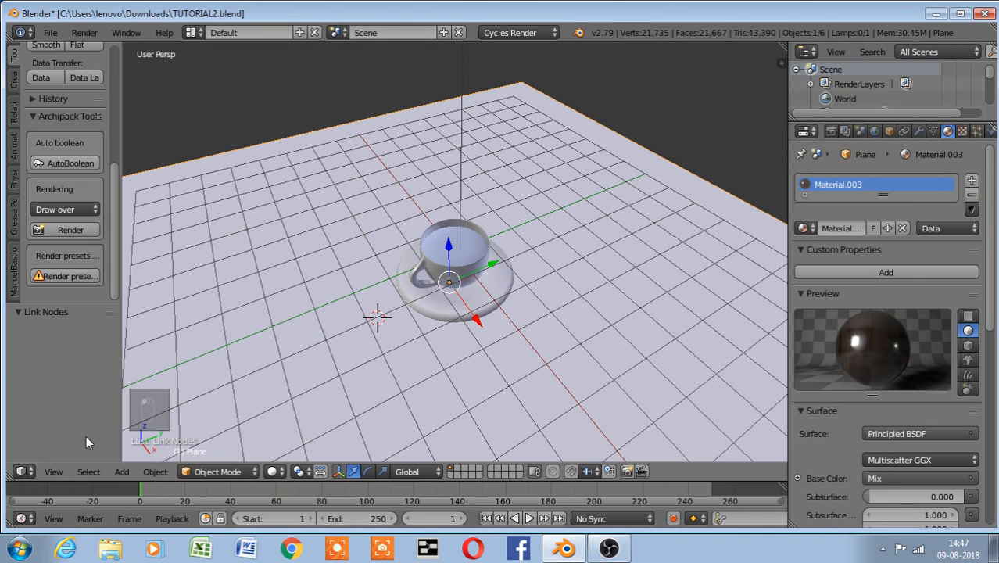
{"action": "left_click", "coordinate": [273, 471]}
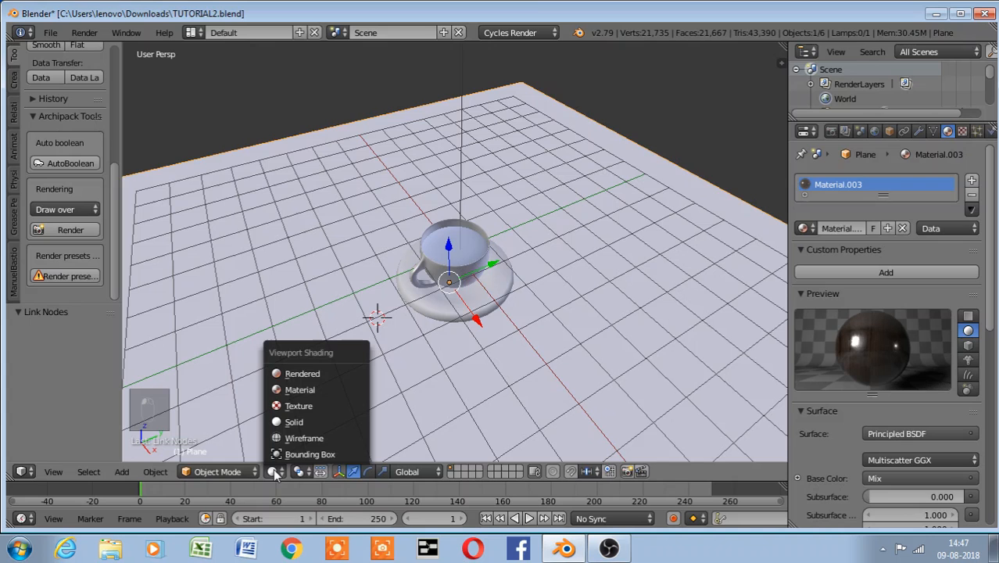
{"action": "left_click", "coordinate": [312, 375]}
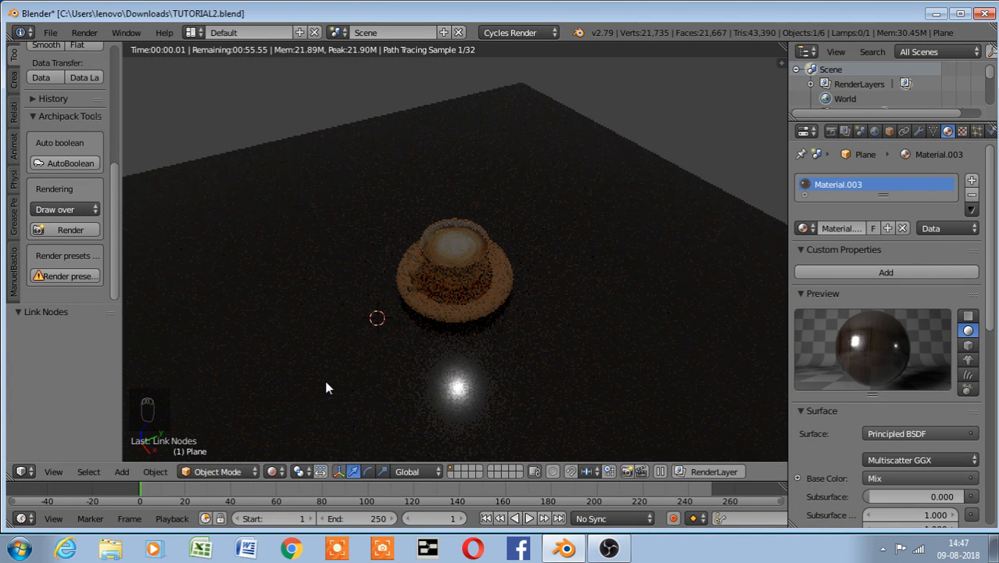
Enter Edit Mode on the ground plane, set the viewport shading to Solid and unwrap the plane's UVs
{"action": "left_click", "coordinate": [217, 472]}
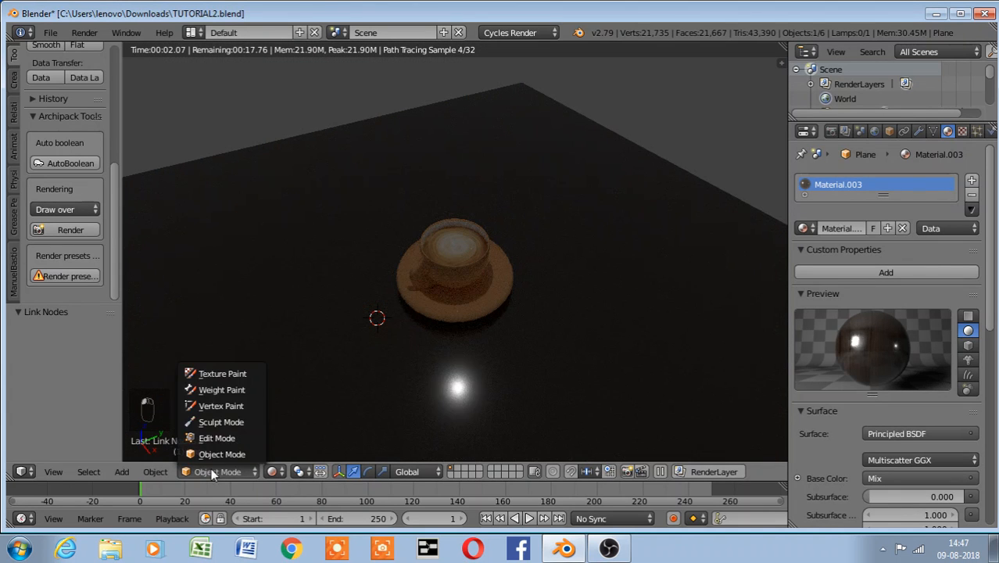
{"action": "left_click", "coordinate": [224, 434]}
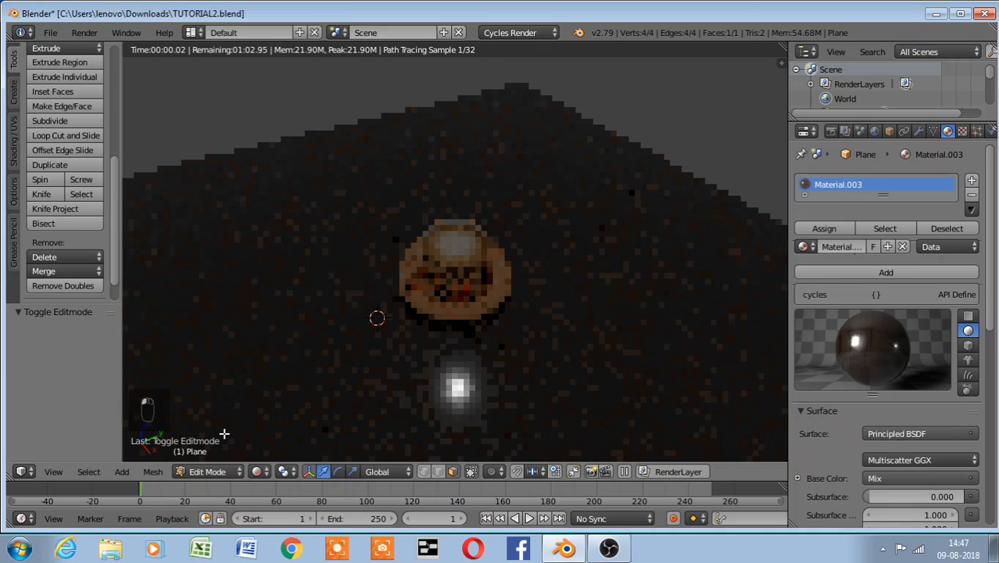
{"action": "left_click", "coordinate": [260, 472]}
{"action": "left_click", "coordinate": [295, 418]}
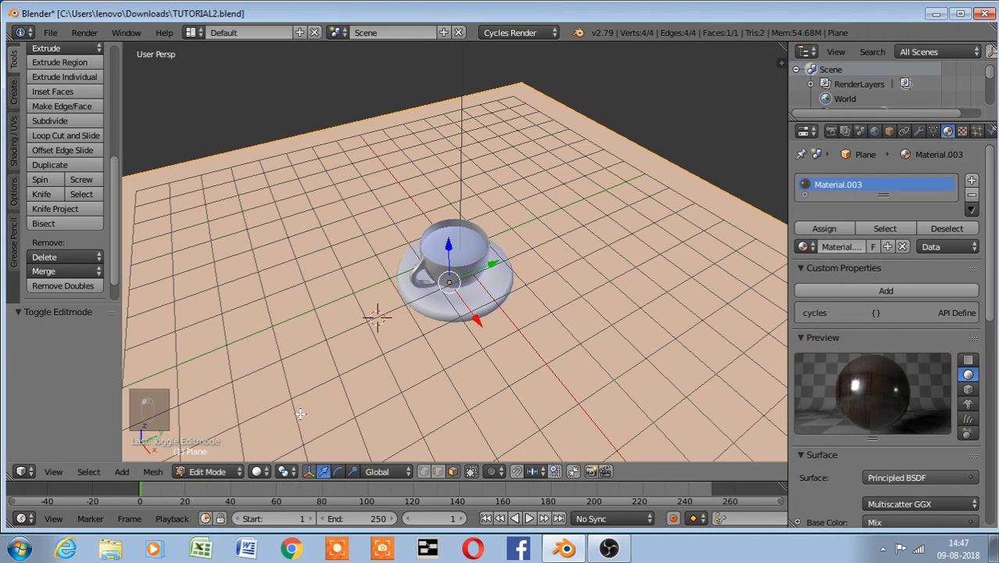
{"action": "key", "text": "u"}
{"action": "left_click", "coordinate": [410, 290]}
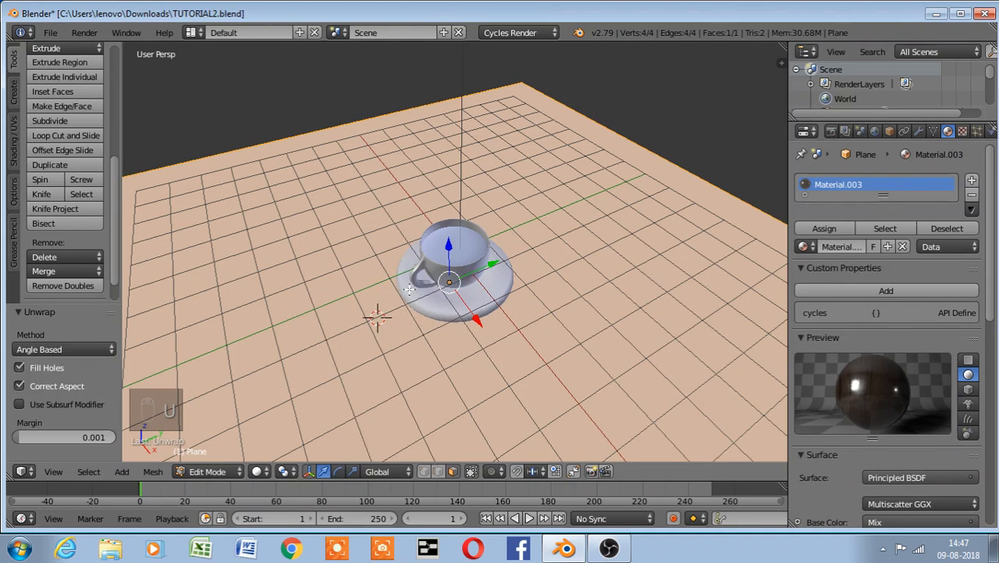
Set the viewport shading to Rendered and return the unwrapped ground plane to Object Mode
{"action": "left_click", "coordinate": [260, 471]}
{"action": "left_click", "coordinate": [317, 366]}
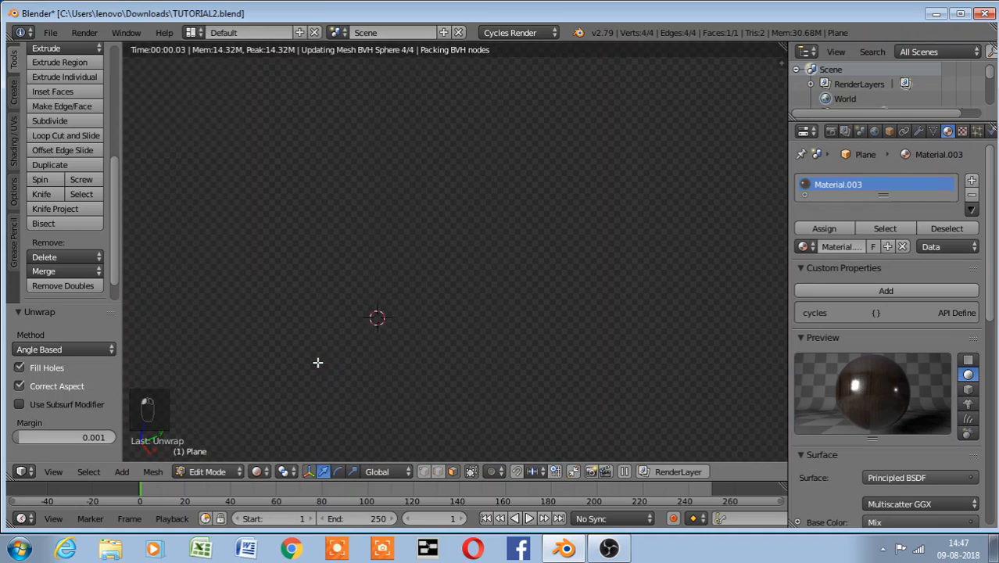
{"action": "left_click", "coordinate": [317, 363]}
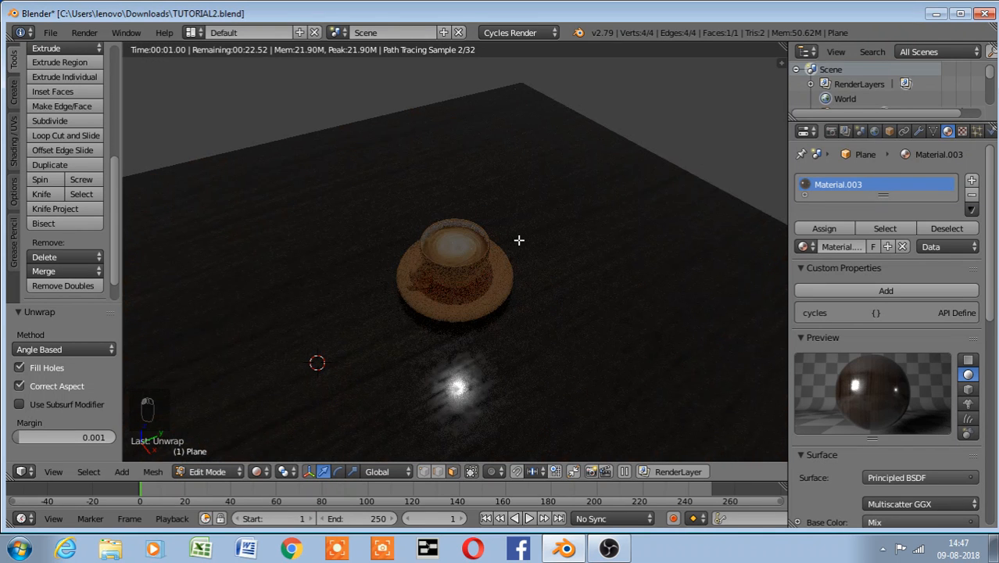
{"action": "left_click", "coordinate": [207, 472]}
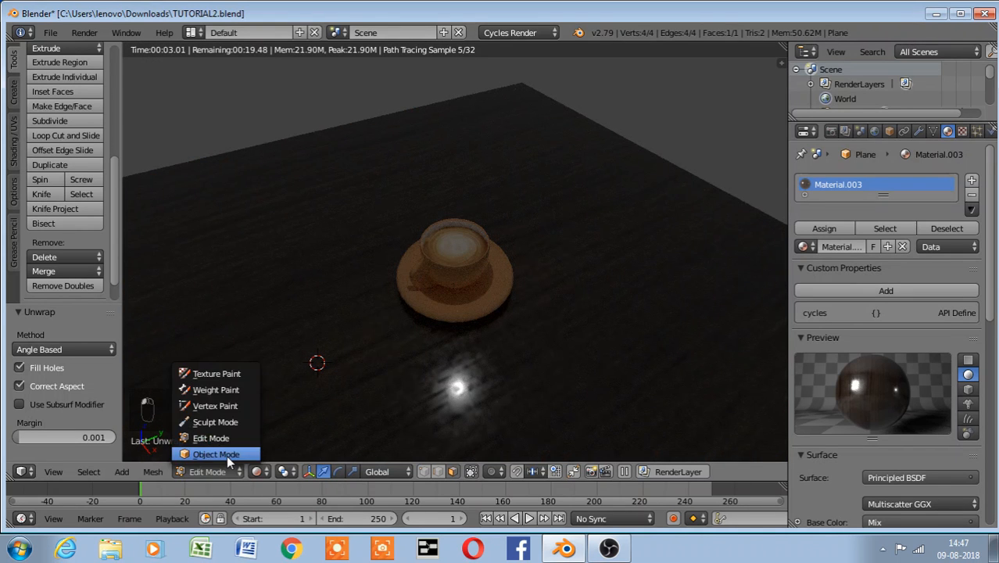
{"action": "left_click", "coordinate": [227, 455]}
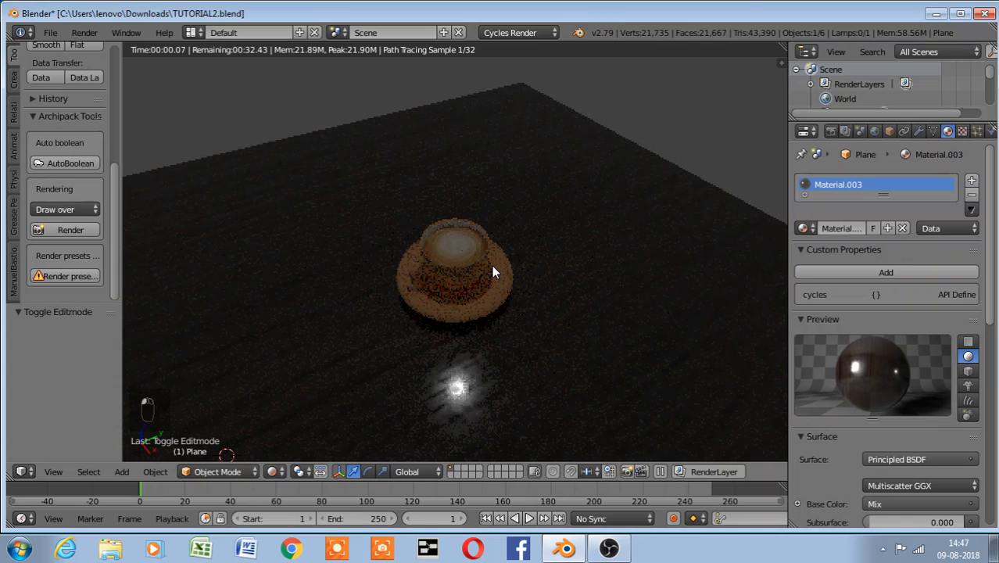
In the Node Editor, duplicate the -dark-fine-wood-textures-cover_o.png texture node and place the copy to its lower right
{"action": "left_click", "coordinate": [21, 471]}
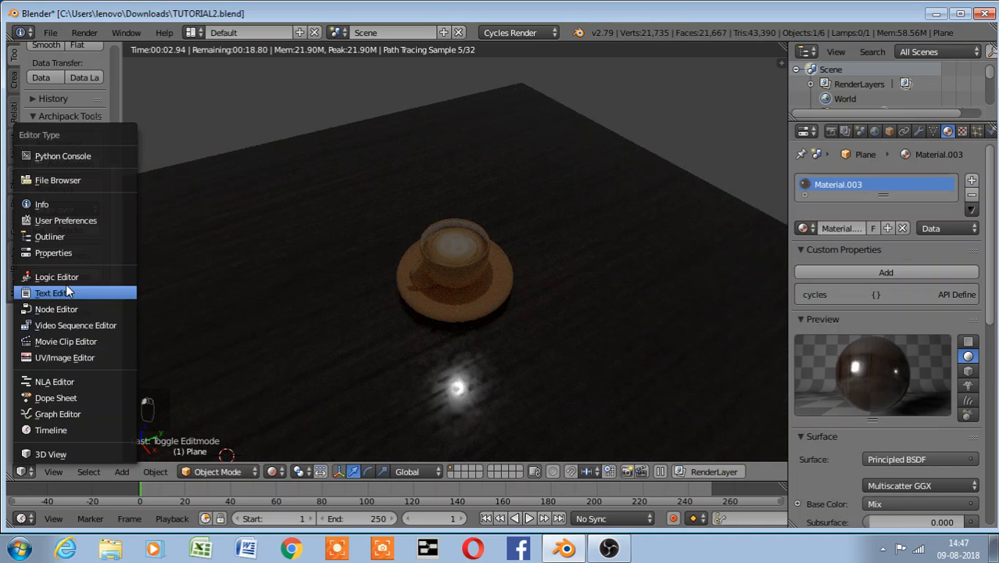
{"action": "left_click", "coordinate": [66, 310]}
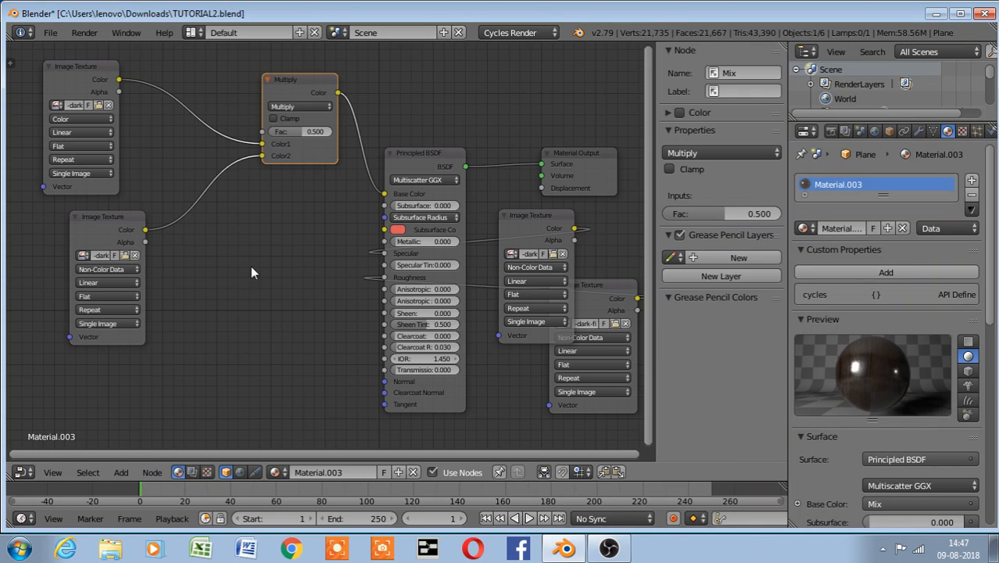
{"action": "key", "text": "shift+a"}
{"action": "left_click", "coordinate": [119, 224]}
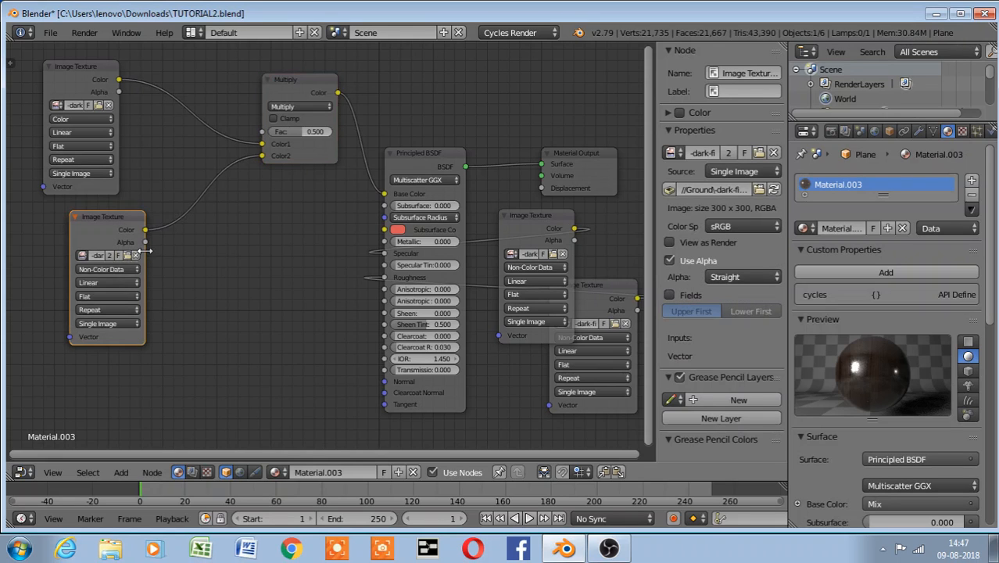
{"action": "key", "text": "shift+d"}
{"action": "left_click", "coordinate": [258, 317]}
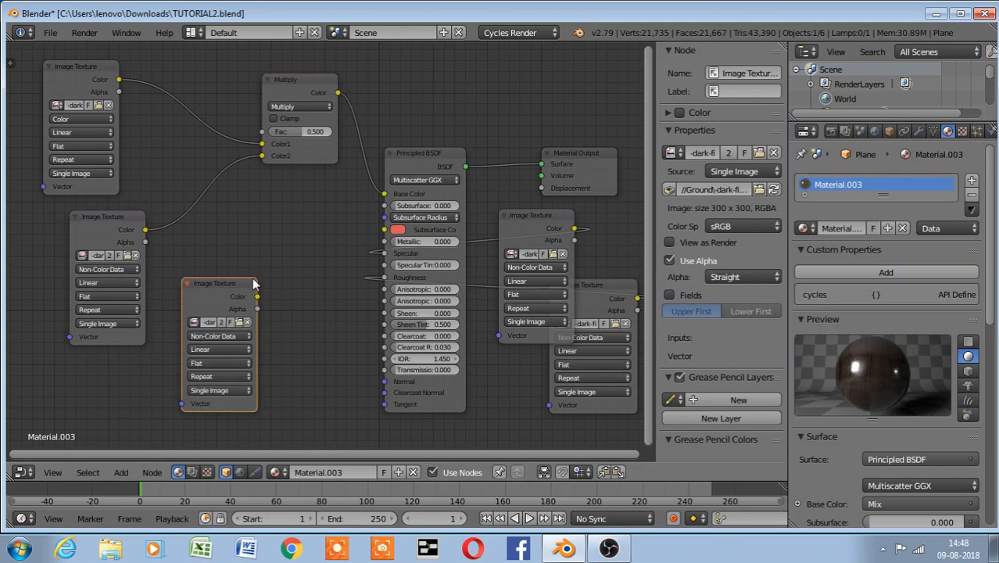
Add a Normal Map node and link it between the duplicated texture's Color output and the Principled BSDF's Normal input
{"action": "key", "text": "shift+a"}
{"action": "left_click", "coordinate": [262, 253]}
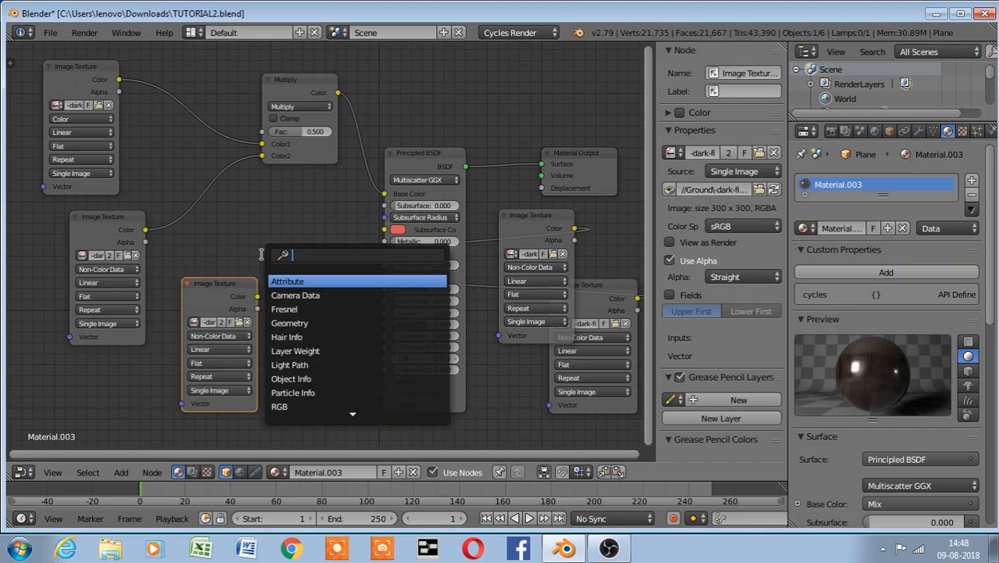
{"action": "type", "text": "norma"}
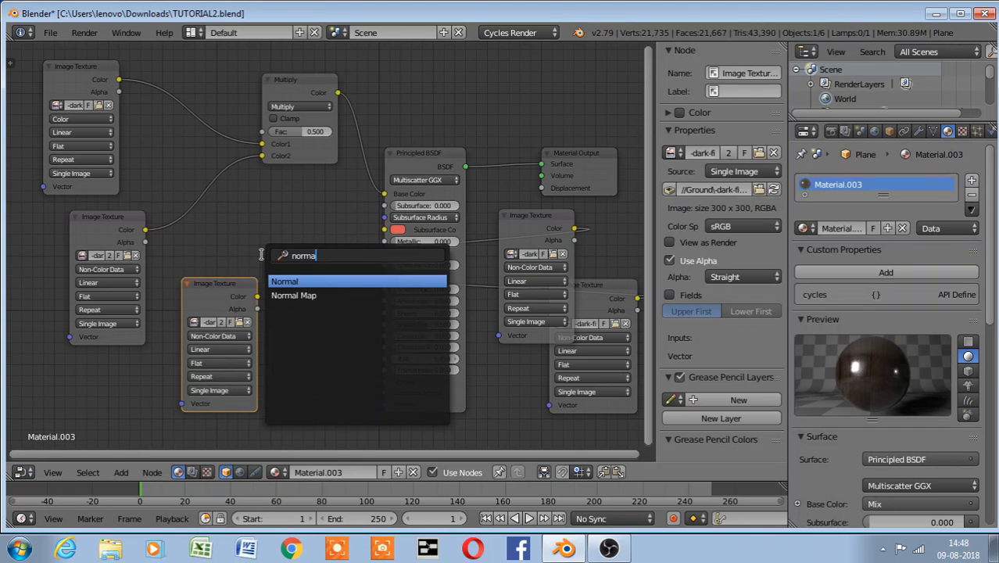
{"action": "left_click", "coordinate": [290, 295]}
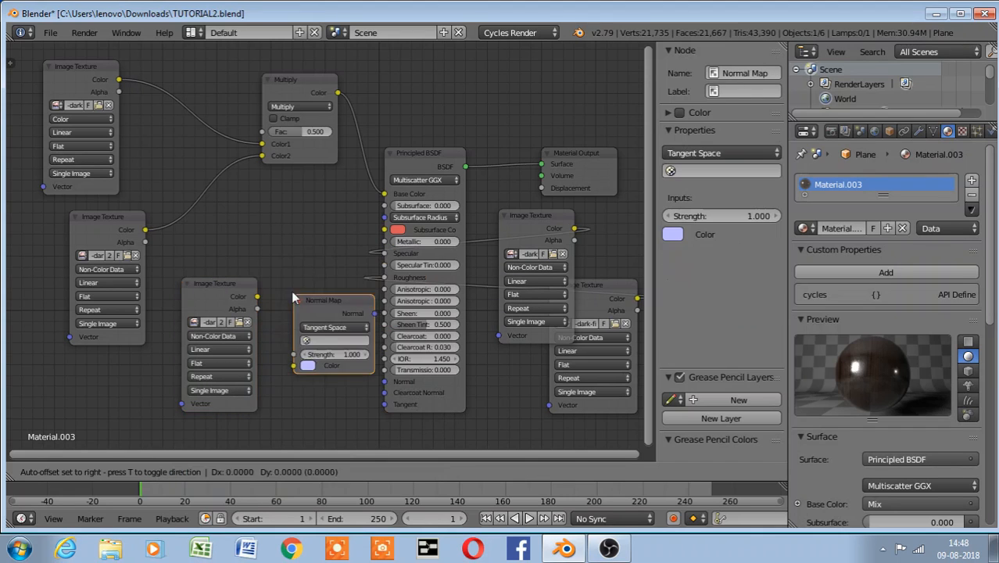
{"action": "left_click", "coordinate": [262, 241]}
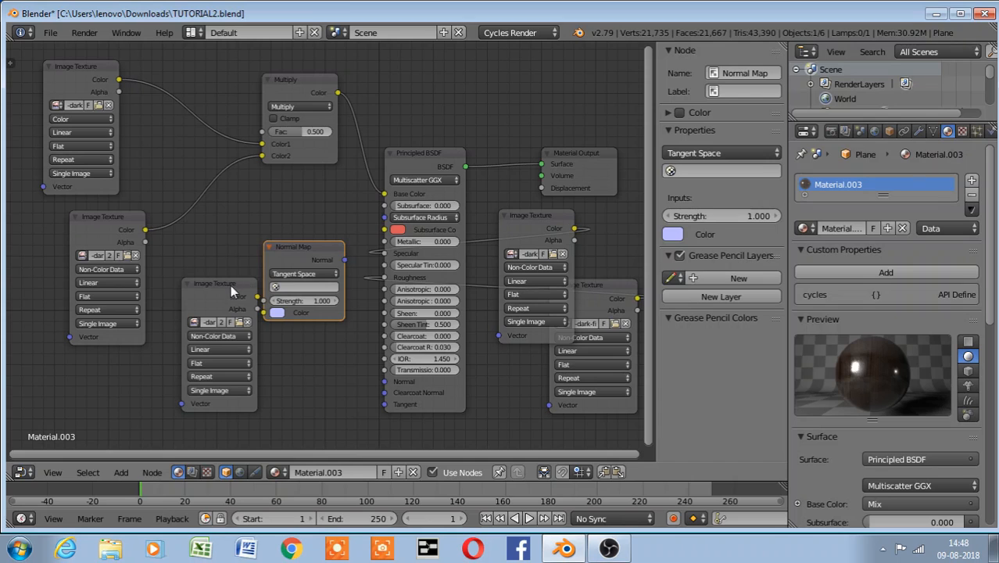
{"action": "left_click_drag", "start_coordinate": [217, 298], "coordinate": [264, 312]}
{"action": "left_click_drag", "start_coordinate": [345, 260], "coordinate": [378, 379]}
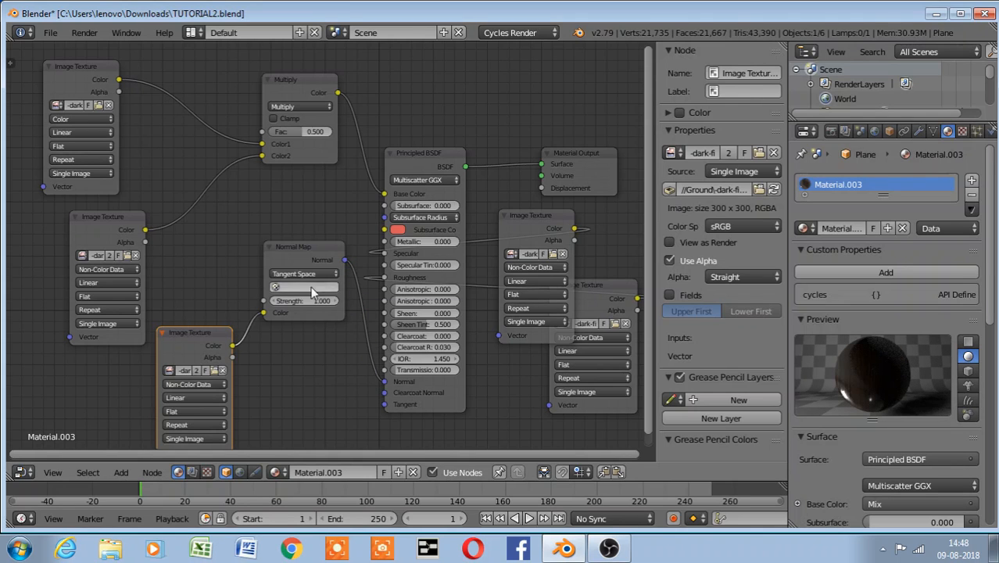
Examine the rendered wood plane and cup in the 3D View from low, side and front angles, close up and from afar
{"action": "left_click", "coordinate": [22, 472]}
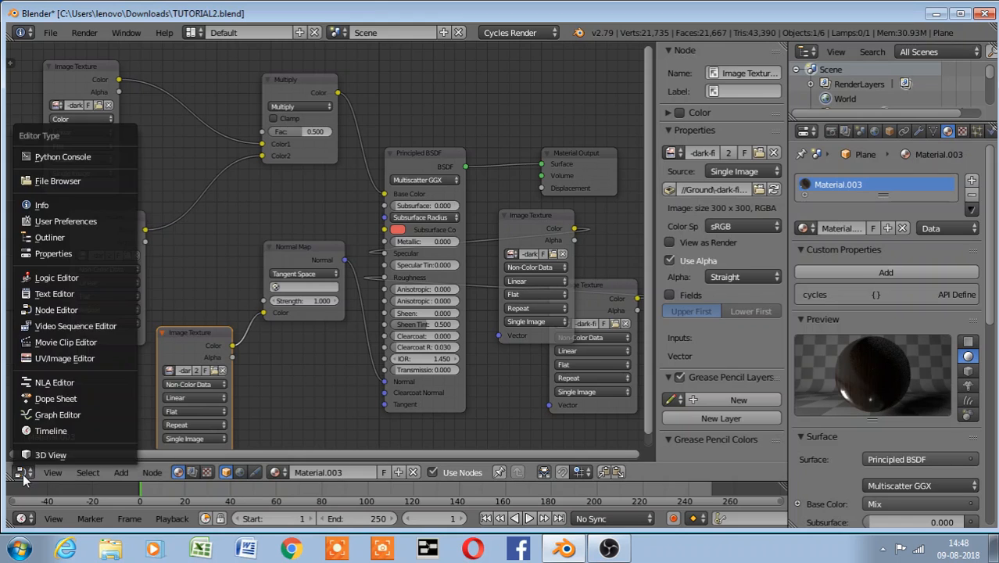
{"action": "left_click", "coordinate": [45, 455]}
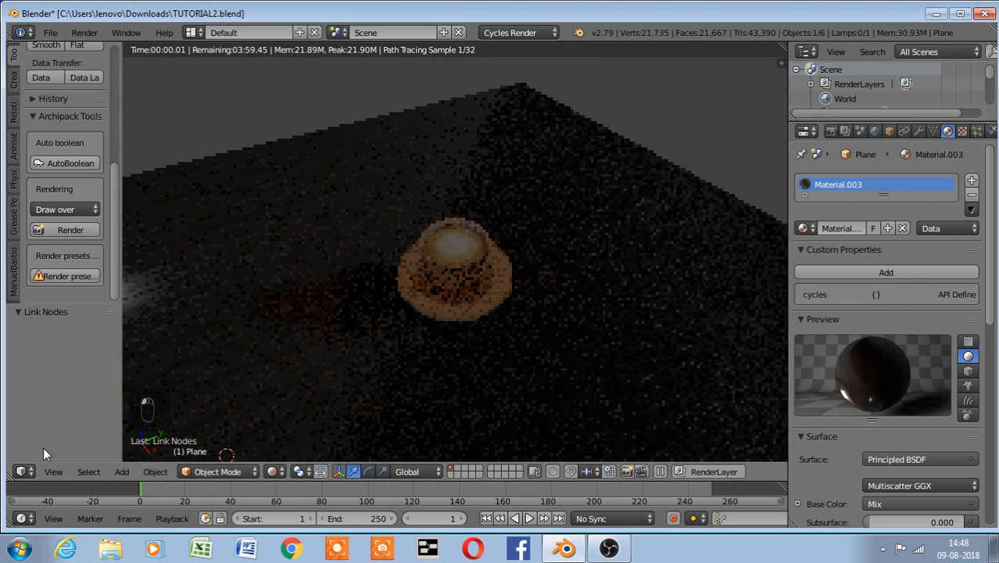
{"action": "key", "text": "KP_2"}
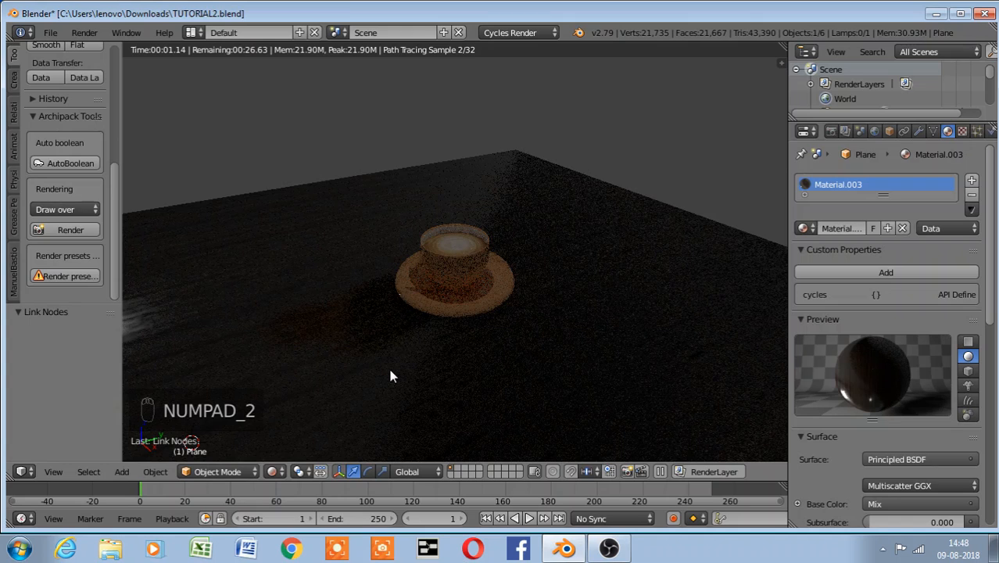
{"action": "key", "text": "KP_2"}
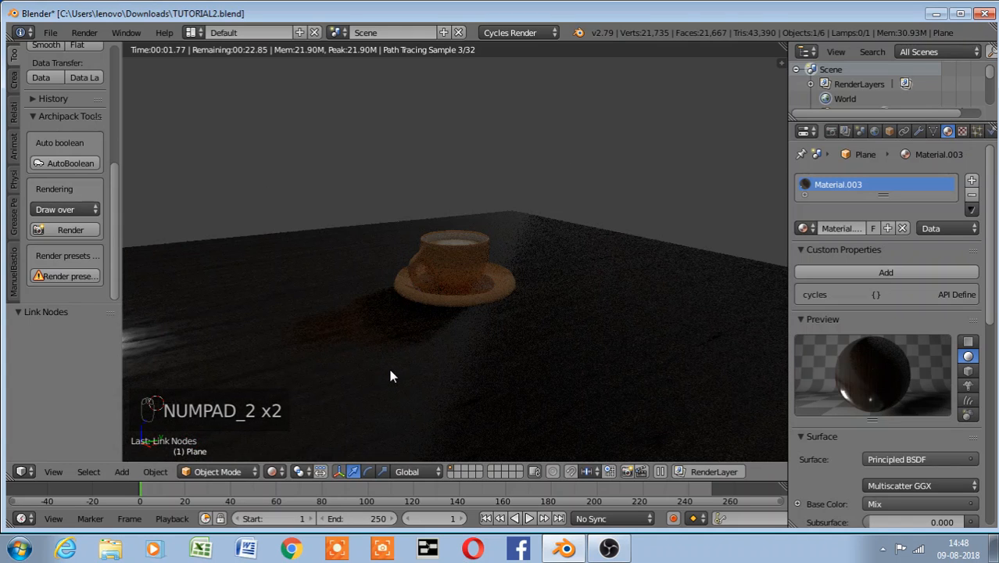
{"action": "key", "text": "KP_Add"}
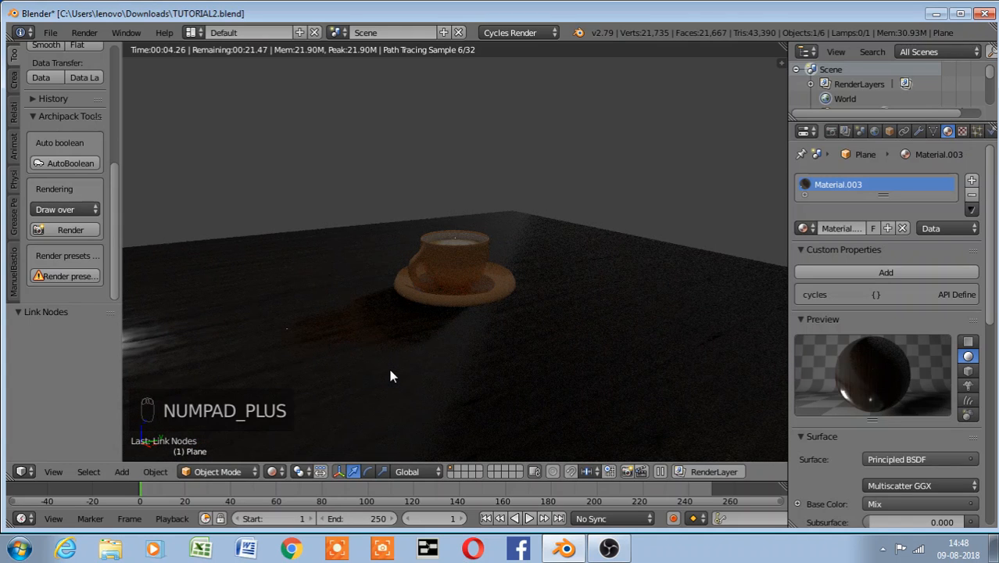
{"action": "key", "text": "KP_Add"}
{"action": "key", "text": "KP_Add"}
{"action": "key", "text": "KP_Add"}
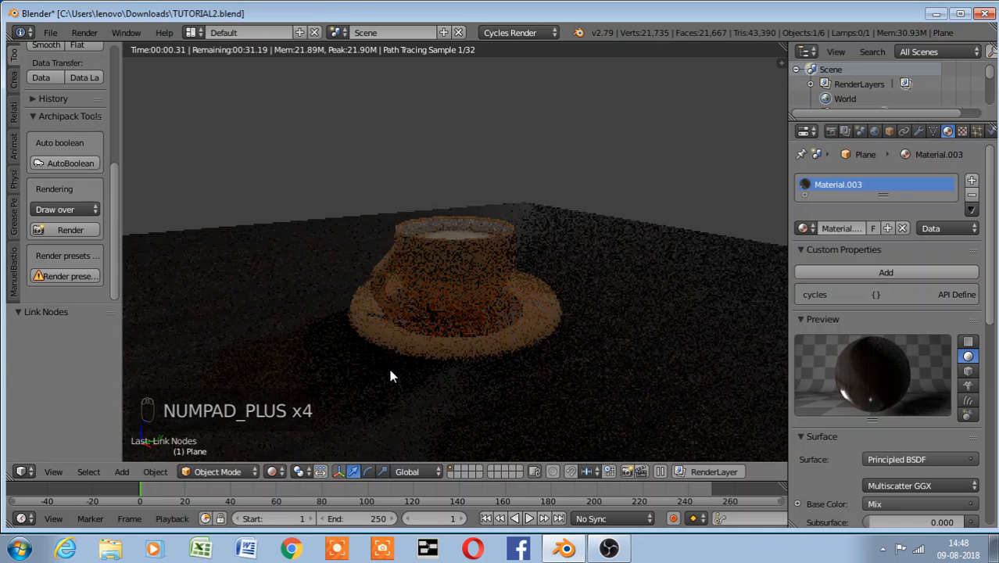
{"action": "key", "text": "KP_6"}
{"action": "key", "text": "KP_6"}
{"action": "key", "text": "KP_6"}
{"action": "key", "text": "KP_6"}
{"action": "key", "text": "KP_6"}
{"action": "key", "text": "KP_Subtract"}
{"action": "key", "text": "KP_Subtract"}
{"action": "key", "text": "KP_Subtract"}
{"action": "key", "text": "KP_Subtract"}
{"action": "key", "text": "KP_Subtract"}
{"action": "key", "text": "KP_Subtract"}
{"action": "key", "text": "KP_Subtract"}
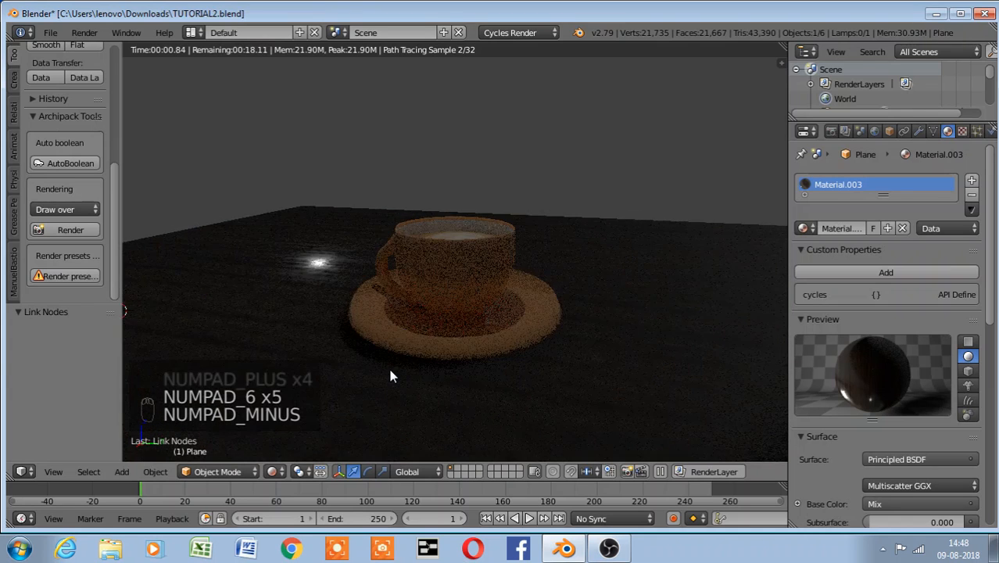
{"action": "key", "text": "KP_1"}
{"action": "key", "text": "KP_1"}
{"action": "key", "text": "KP_1"}
{"action": "key", "text": "KP_1"}
{"action": "key", "text": "KP_1"}
{"action": "key", "text": "KP_1"}
{"action": "key", "text": "KP_1"}
{"action": "key", "text": "KP_1"}
{"action": "key", "text": "KP_1"}
{"action": "key", "text": "KP_1"}
{"action": "key", "text": "KP_1"}
{"action": "key", "text": "KP_1"}
{"action": "key", "text": "KP_1"}
{"action": "key", "text": "KP_1"}
{"action": "key", "text": "KP_1"}
{"action": "key", "text": "KP_1"}
{"action": "key", "text": "KP_1"}
{"action": "key", "text": "KP_1"}
{"action": "key", "text": "KP_1"}
{"action": "key", "text": "KP_1"}
{"action": "key", "text": "KP_1"}
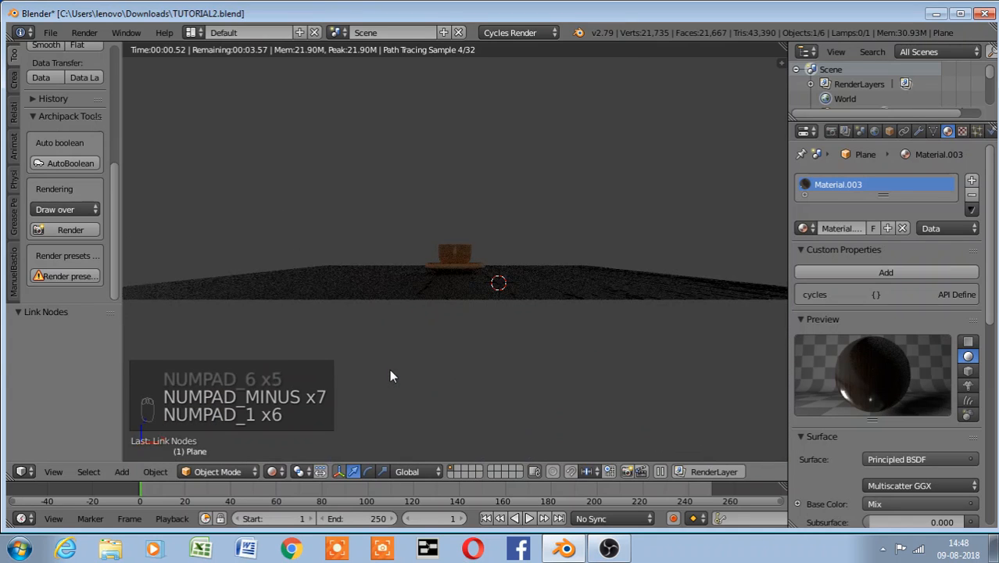
{"action": "key", "text": "KP_2"}
{"action": "key", "text": "KP_2"}
{"action": "key", "text": "KP_2"}
{"action": "key", "text": "KP_2"}
{"action": "key", "text": "KP_2"}
{"action": "key", "text": "KP_2"}
{"action": "key", "text": "KP_2"}
{"action": "key", "text": "KP_2"}
{"action": "key", "text": "KP_2"}
{"action": "key", "text": "KP_2"}
{"action": "key", "text": "KP_2"}
{"action": "key", "text": "KP_2"}
{"action": "key", "text": "KP_2"}
{"action": "key", "text": "KP_2"}
{"action": "key", "text": "KP_2"}
{"action": "key", "text": "KP_2"}
{"action": "key", "text": "KP_2"}
{"action": "key", "text": "KP_2"}
{"action": "key", "text": "KP_2"}
{"action": "key", "text": "KP_2"}
{"action": "key", "text": "KP_2"}
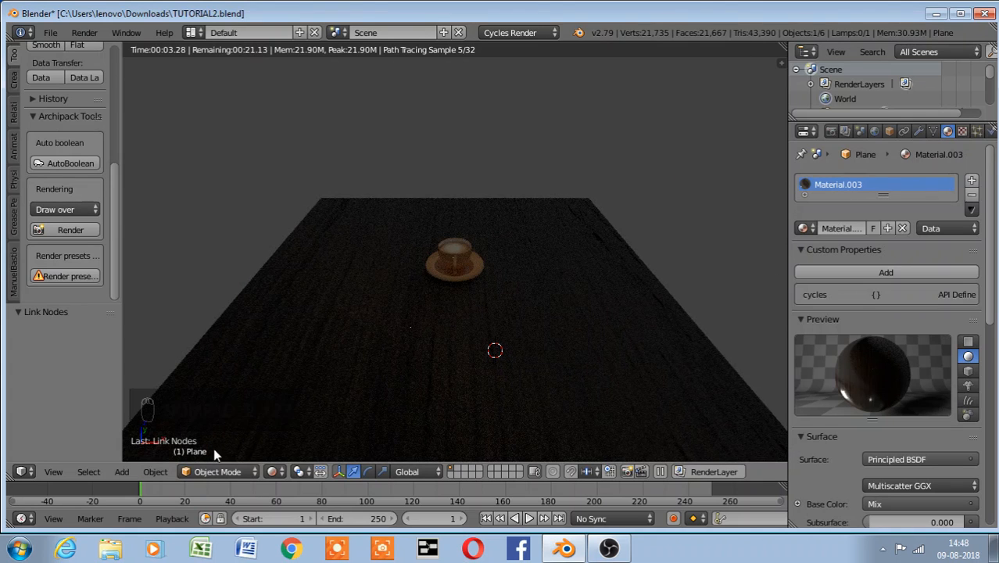
In the Node Editor, remove the link between the Normal Map node and the Principled BSDF's Normal input
{"action": "left_click", "coordinate": [21, 471]}
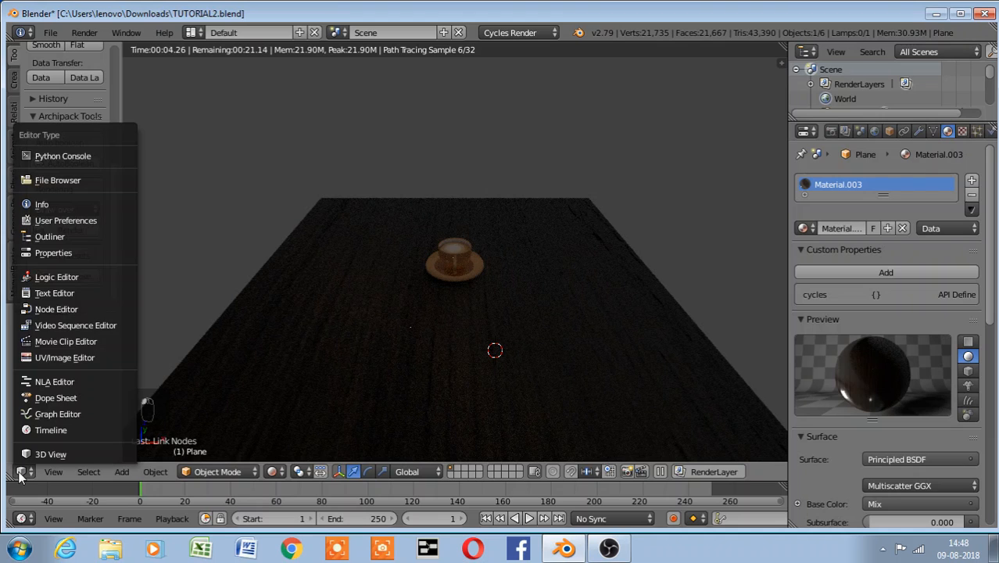
{"action": "left_click", "coordinate": [63, 310]}
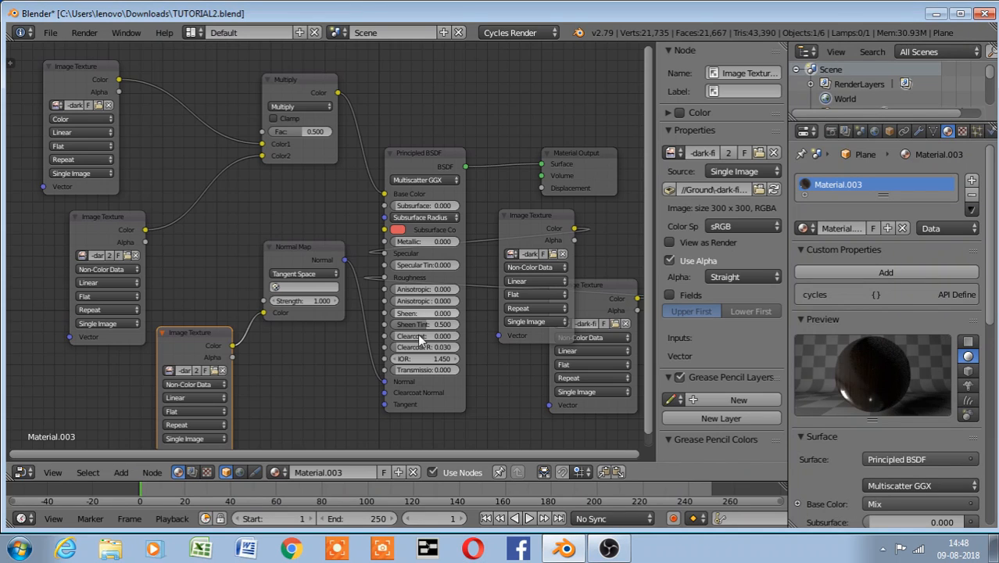
{"action": "left_click", "coordinate": [391, 387]}
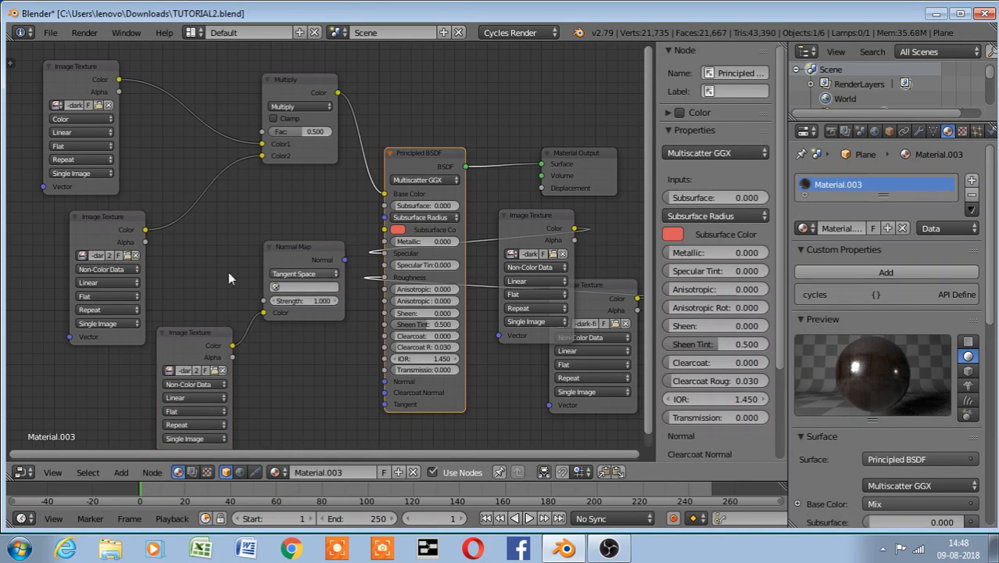
Return to the 3D View, check the rendered plane and set the viewport shading to Solid
{"action": "left_click", "coordinate": [21, 472]}
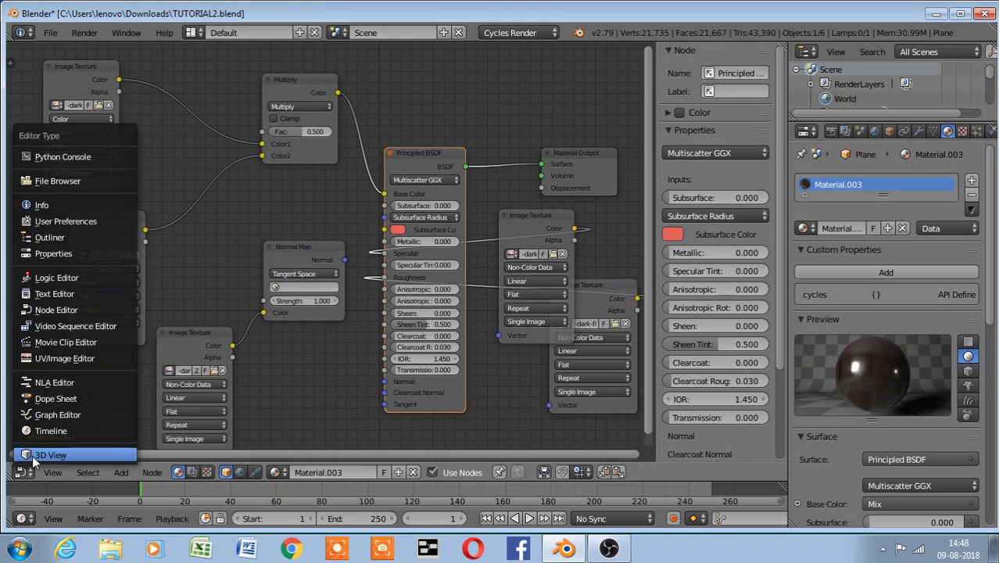
{"action": "left_click", "coordinate": [39, 457]}
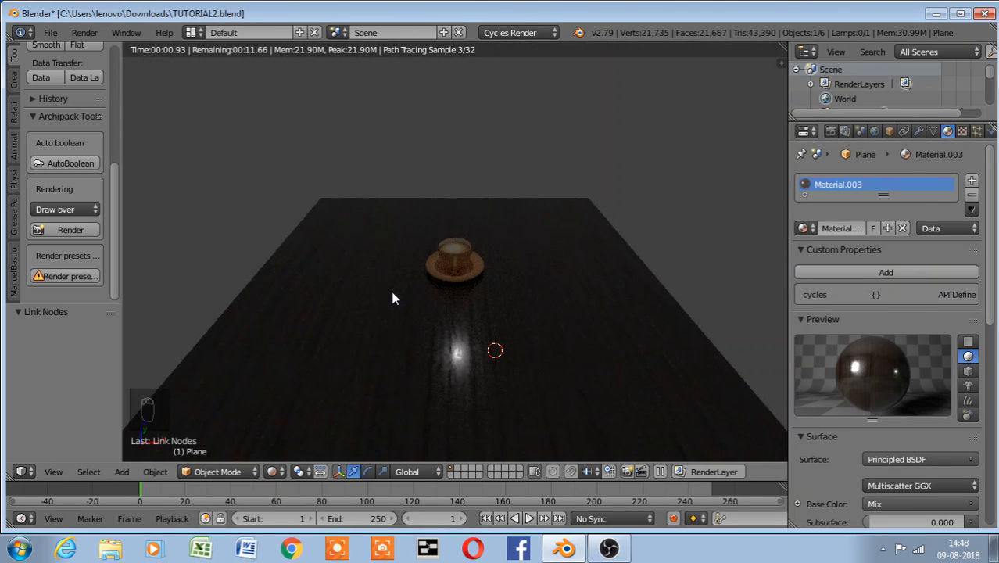
{"action": "left_click", "coordinate": [278, 472]}
{"action": "left_click", "coordinate": [291, 423]}
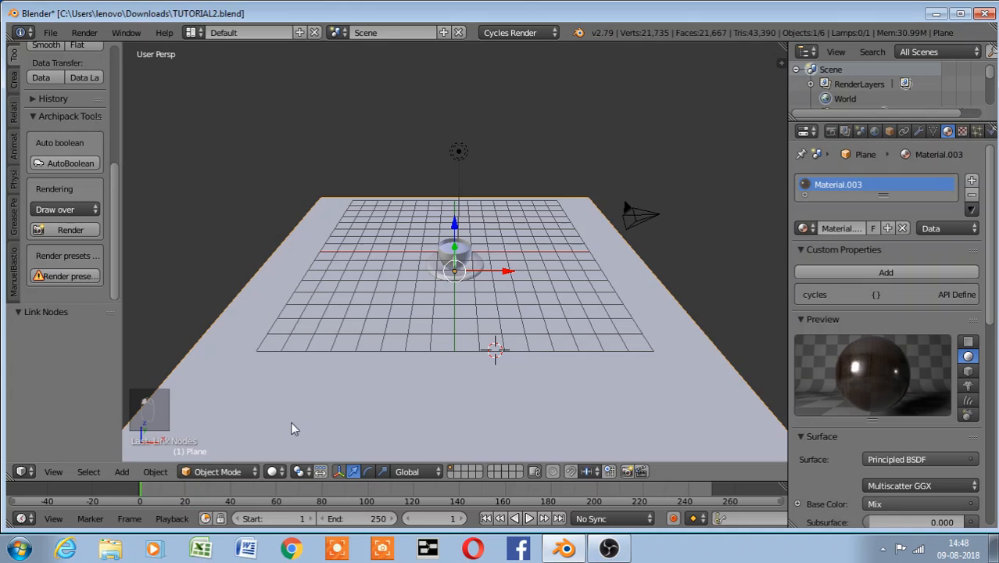
Select the lamp above the cup, set its Max Bounces to 941 and keep its type as Point after trying Sun
{"action": "right_click", "coordinate": [463, 154]}
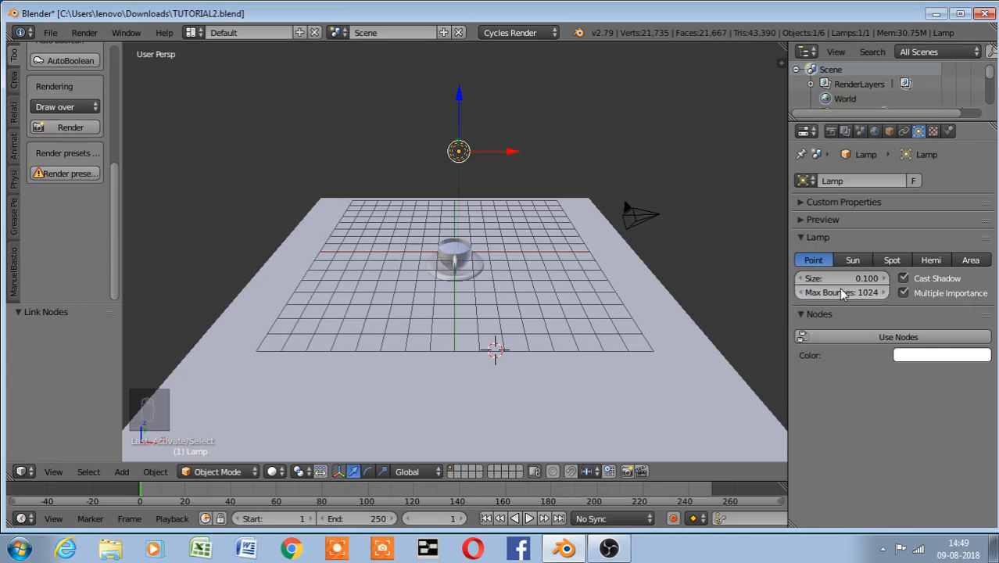
{"action": "left_click_drag", "start_coordinate": [856, 292], "coordinate": [788, 292]}
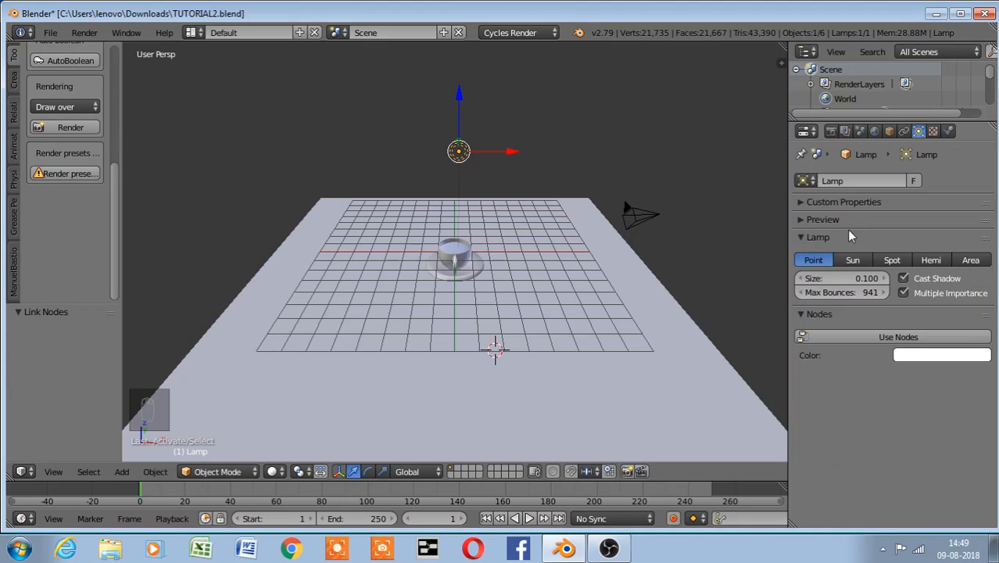
{"action": "left_click", "coordinate": [852, 260]}
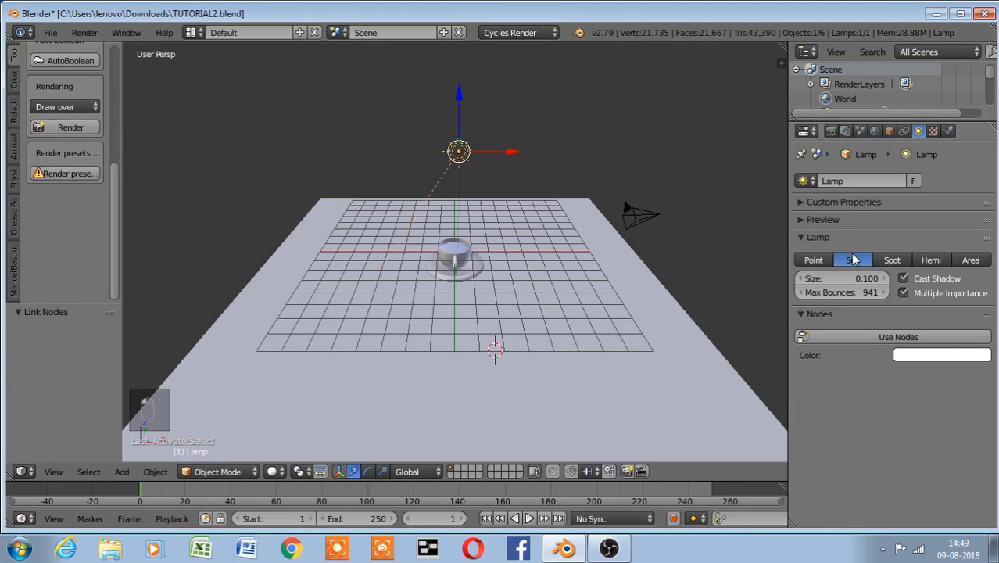
{"action": "left_click", "coordinate": [812, 259]}
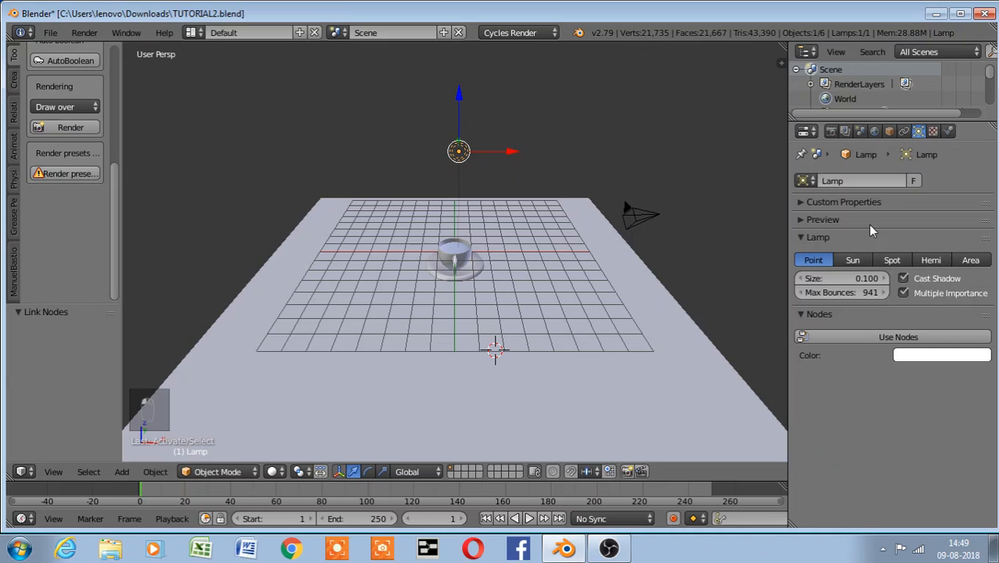
Enable nodes on the point lamp with an Emission strength of 106.200, and set the viewport shading to Rendered
{"action": "left_click", "coordinate": [876, 336]}
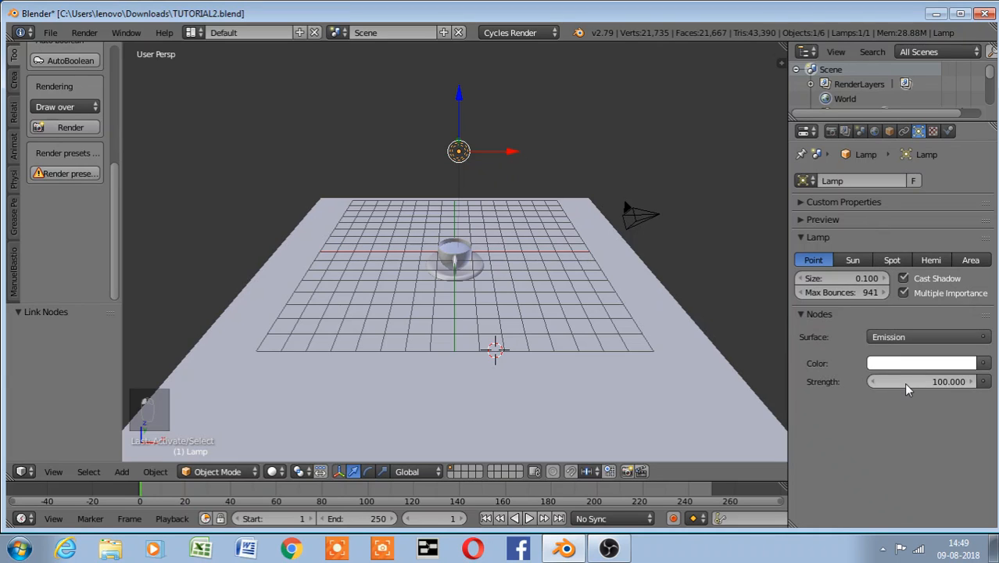
{"action": "left_click_drag", "start_coordinate": [904, 382], "coordinate": [900, 382]}
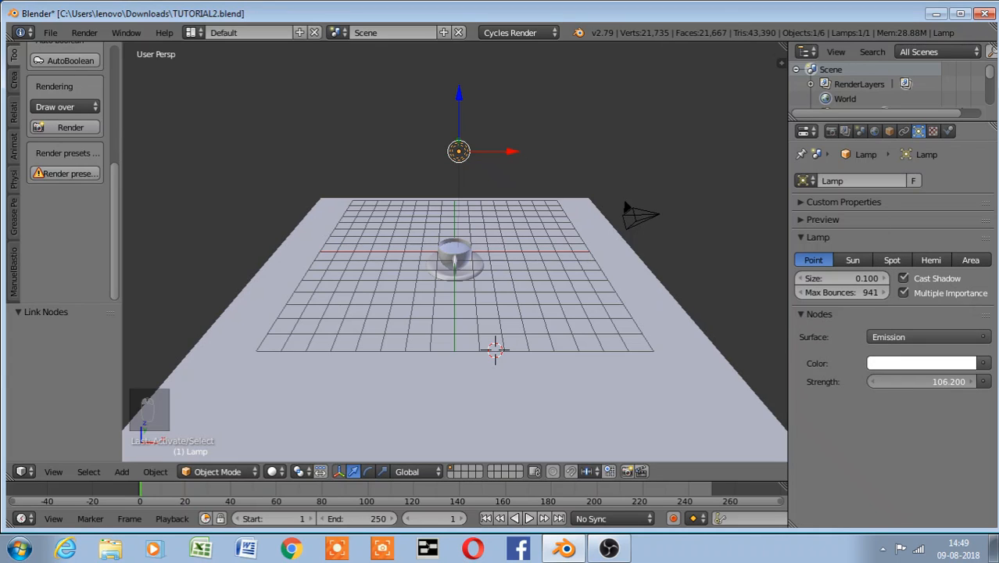
{"action": "left_click", "coordinate": [275, 471]}
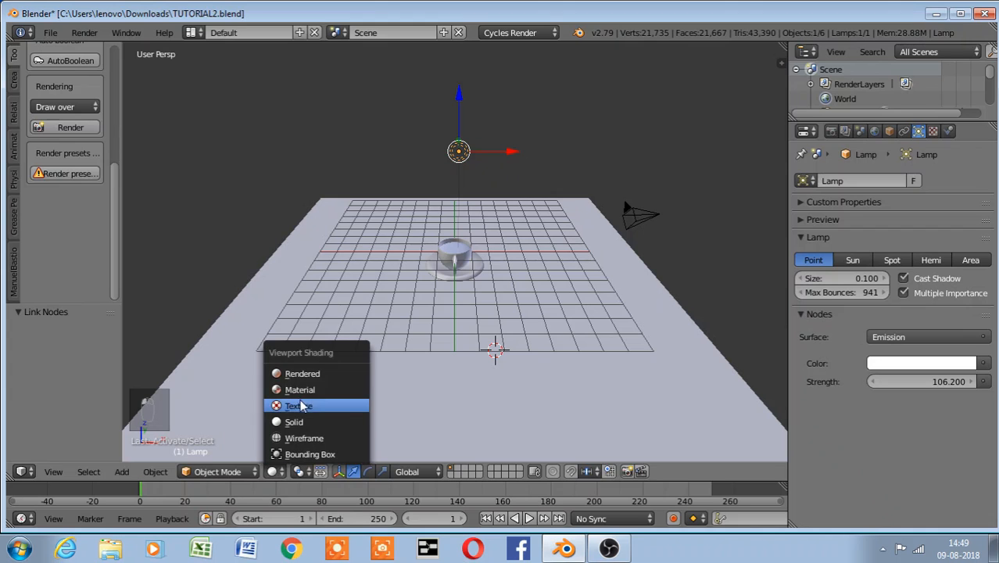
{"action": "left_click", "coordinate": [320, 374]}
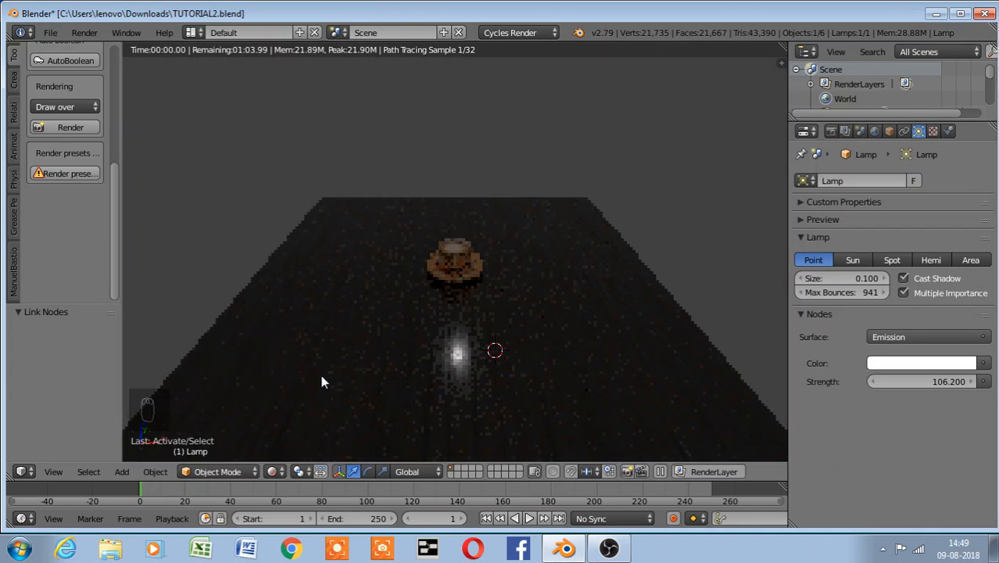
Examine the rendered cup, saucer and coffee on the wood plane up close under the lamp's light
{"action": "key", "text": "KP_Add"}
{"action": "key", "text": "KP_Add"}
{"action": "key", "text": "KP_Add"}
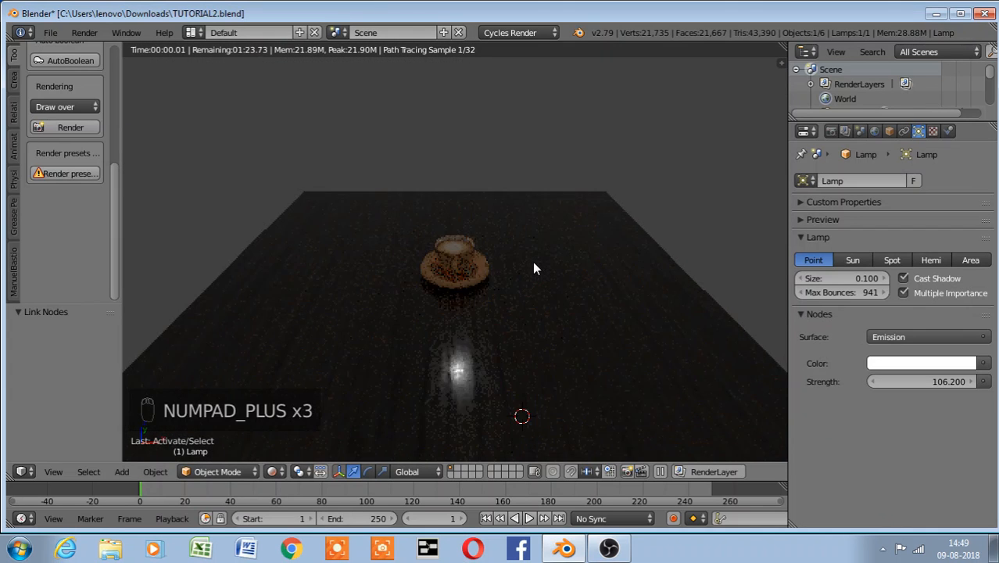
{"action": "key", "text": "KP_Add"}
{"action": "key", "text": "KP_Add"}
{"action": "key", "text": "KP_Add"}
{"action": "key", "text": "KP_Add"}
{"action": "key", "text": "KP_Add"}
{"action": "key", "text": "KP_Add"}
{"action": "key", "text": "KP_Add"}
{"action": "key", "text": "KP_Add"}
{"action": "key", "text": "KP_Add"}
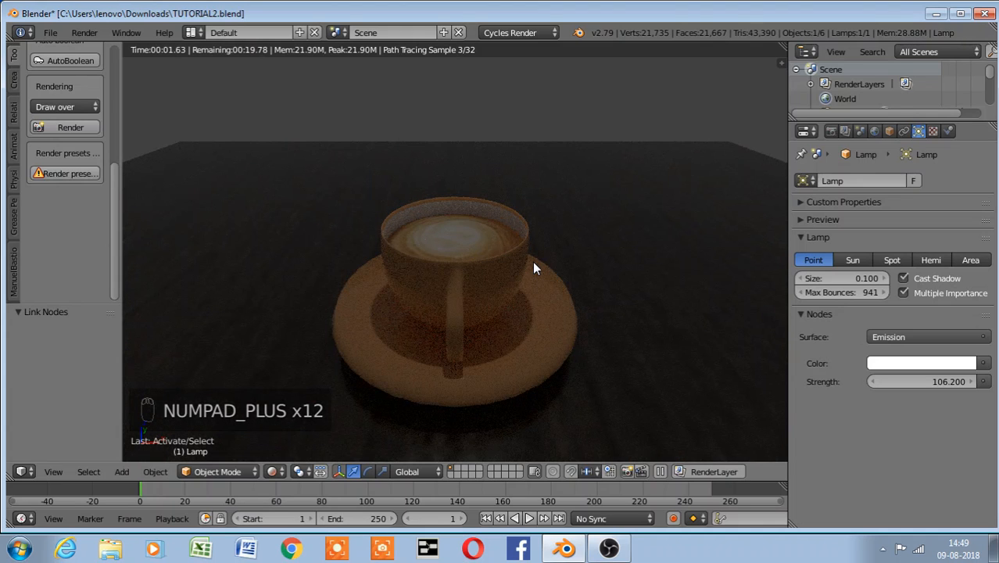
Brighten the World surface color to a grey of R, G and B 0.376
{"action": "left_click", "coordinate": [875, 132]}
{"action": "left_click", "coordinate": [917, 276]}
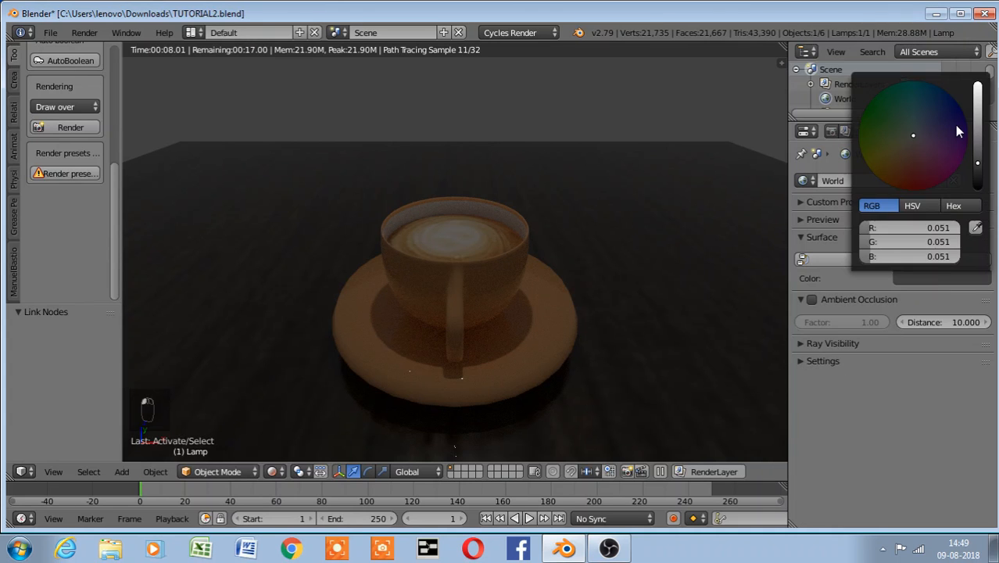
{"action": "left_click_drag", "start_coordinate": [977, 163], "coordinate": [978, 119]}
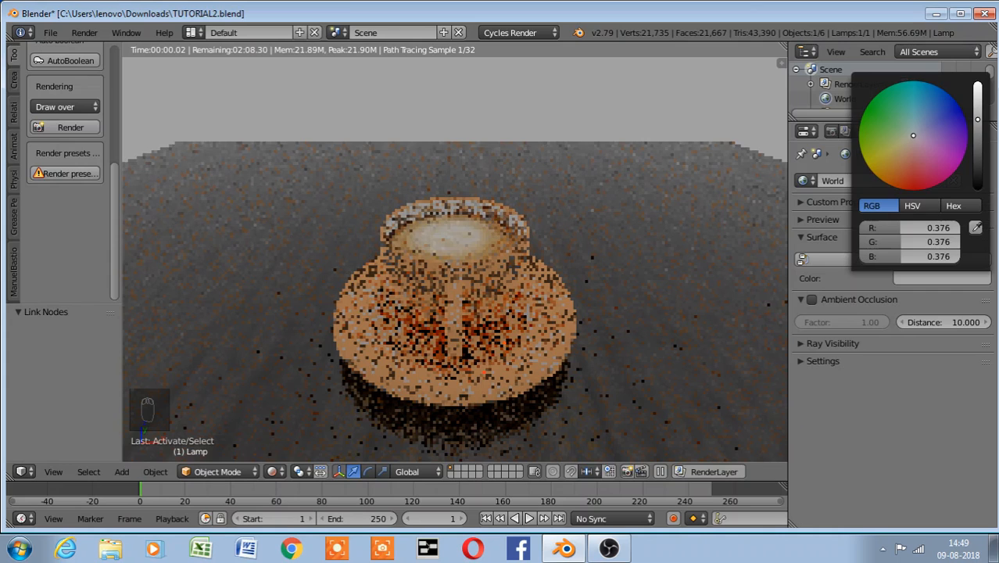